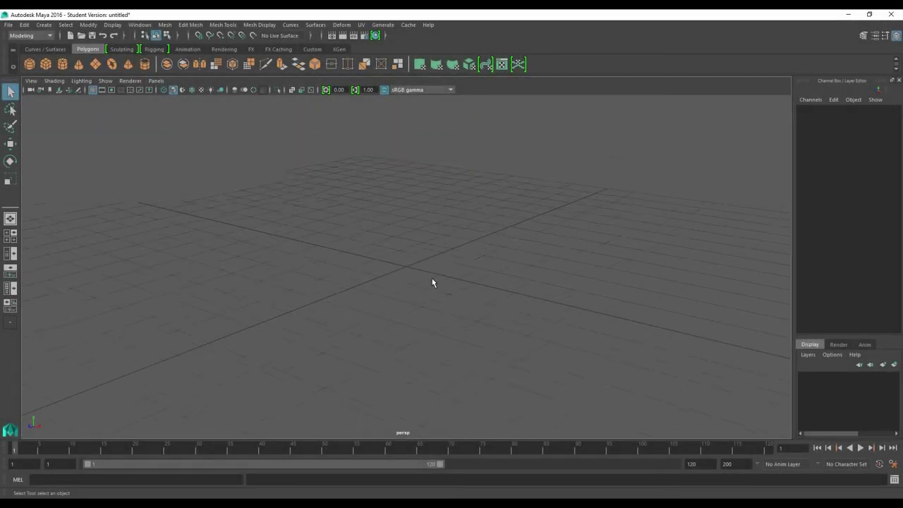
Zoom and orbit the empty grid from a top view down to a low, near edge-on front view.
scroll(433, 282, down, 5)
mouse_move(432, 282)
alt+mouse_down()
mouse_move(397, 251)
mouse_move(384, 276)
mouse_move(397, 278)
mouse_move(350, 294)
mouse_move(407, 306)
mouse_move(418, 296)
alt+mouse_up()
scroll(390, 267, up, 3)
scroll(390, 268, up, 2)
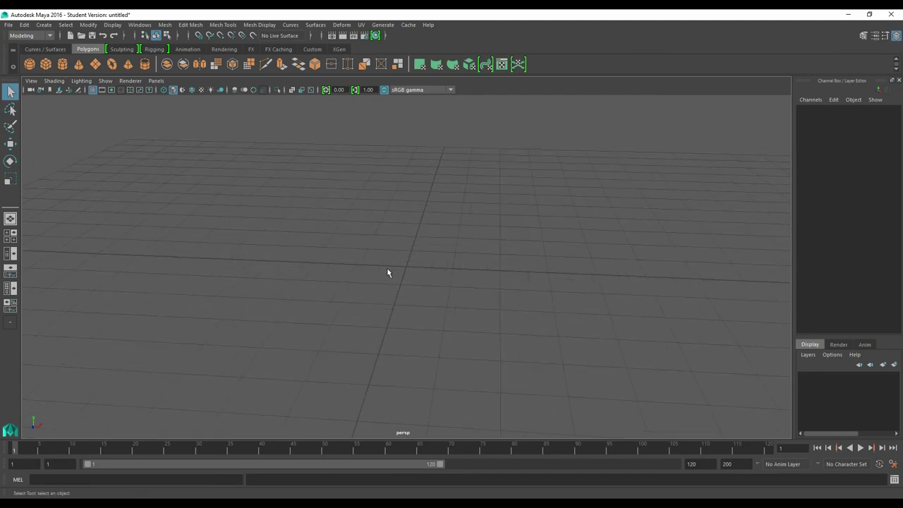
scroll(387, 272, down, 3)
alt+drag(380, 268, 364, 270)
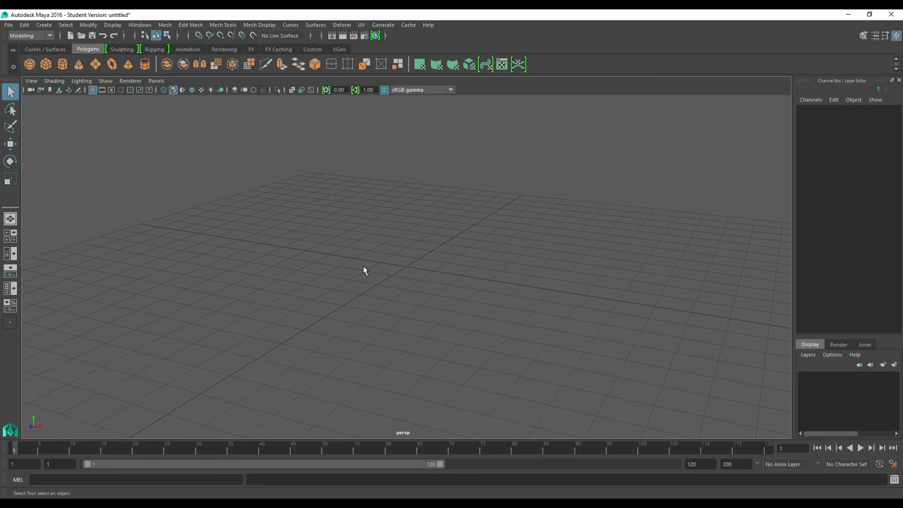
mouse_move(364, 270)
alt+mouse_down()
mouse_move(395, 284)
mouse_move(405, 278)
mouse_move(360, 257)
mouse_move(351, 262)
mouse_move(357, 256)
mouse_move(361, 270)
mouse_move(346, 256)
mouse_move(352, 235)
mouse_move(347, 256)
alt+mouse_up()
mouse_move(308, 316)
alt+mouse_down()
mouse_move(332, 246)
mouse_move(369, 342)
mouse_move(355, 302)
alt+mouse_up()
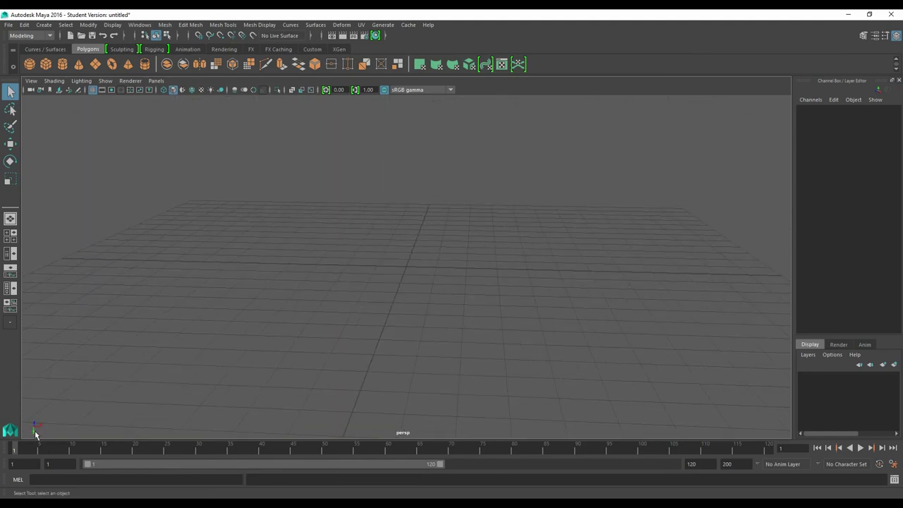
Orbit to steeper and flatter views of the grid while zooming in and out.
mouse_move(388, 207)
alt+mouse_down()
mouse_move(327, 278)
mouse_move(312, 326)
mouse_move(170, 359)
alt+mouse_up()
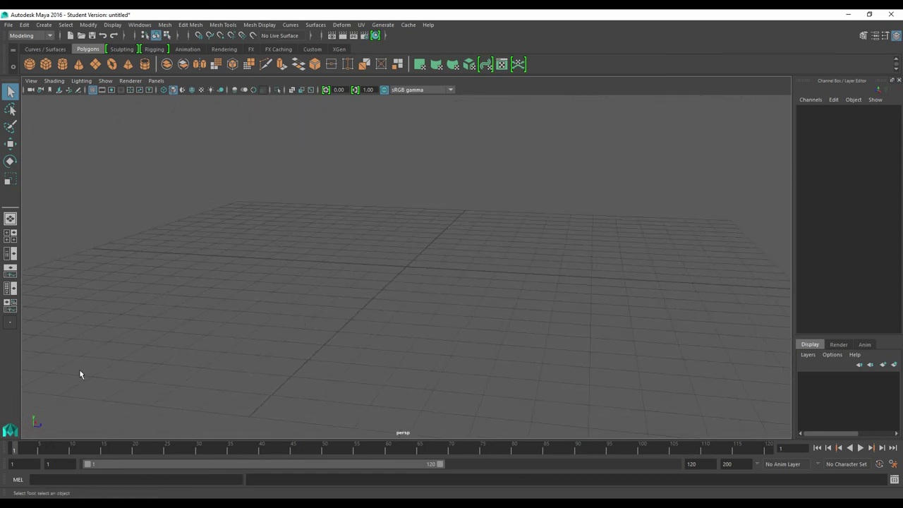
mouse_move(340, 289)
alt+mouse_down()
mouse_move(205, 252)
mouse_move(298, 278)
mouse_move(278, 266)
mouse_move(228, 280)
mouse_move(275, 287)
alt+mouse_up()
alt+right_drag(276, 286, 263, 280)
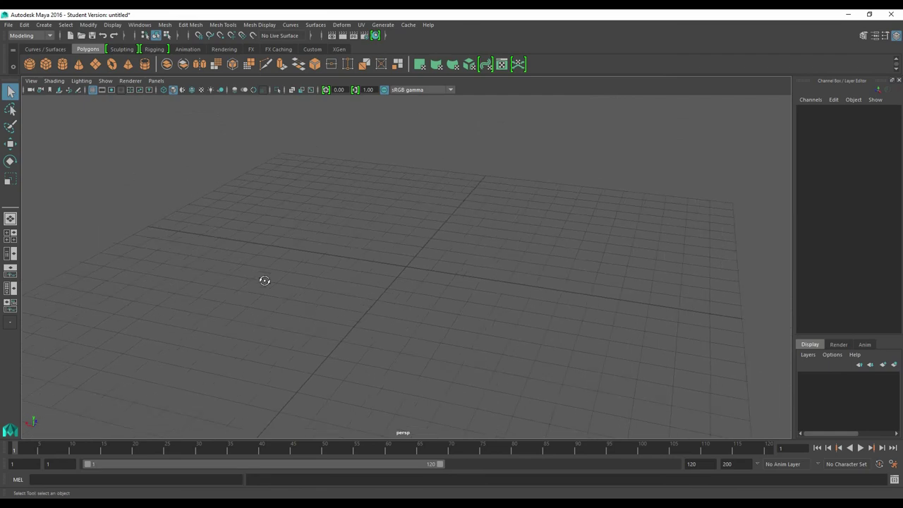
scroll(265, 282, down, 2)
scroll(362, 319, up, 2)
scroll(362, 320, up, 3)
scroll(363, 316, down, 4)
scroll(363, 315, up, 5)
scroll(374, 280, down, 4)
scroll(374, 277, up, 3)
Dolly in until the grid fills the view, pan slightly, and bring up the Space hotbox.
mouse_move(397, 238)
alt+middle_down()
mouse_move(426, 262)
mouse_move(261, 221)
mouse_move(401, 262)
mouse_move(432, 257)
alt+middle_up()
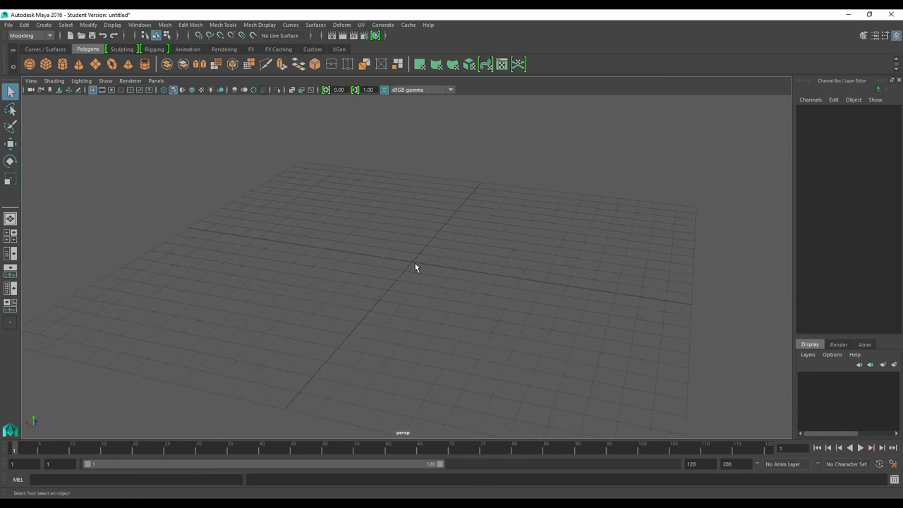
mouse_move(404, 242)
alt+right_down()
mouse_move(435, 145)
mouse_move(380, 204)
alt+right_up()
alt+drag(398, 290, 378, 289)
mouse_move(431, 270)
alt+middle_down()
mouse_move(435, 259)
mouse_move(353, 252)
mouse_move(431, 259)
alt+middle_up()
key(space)
alt+drag(268, 259, 290, 250)
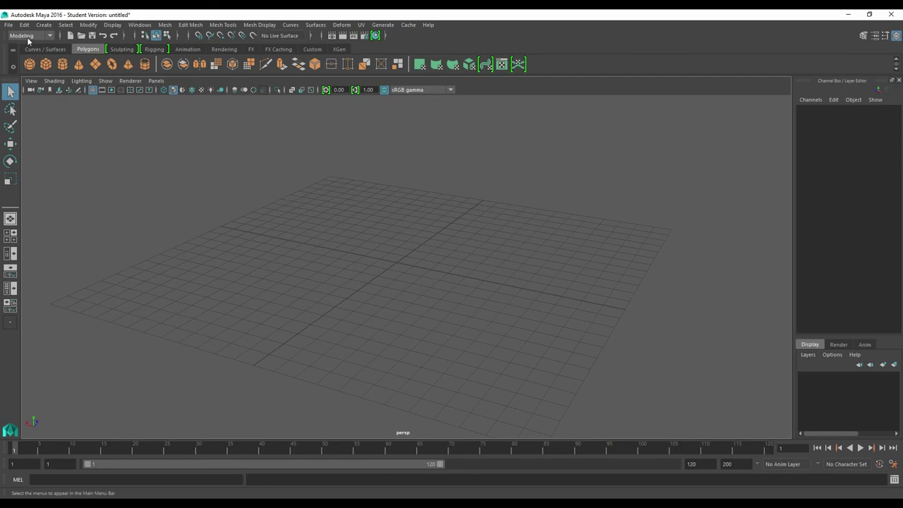
Draw out an interactive polygon cube on the grid, then undo it.
click(43, 25)
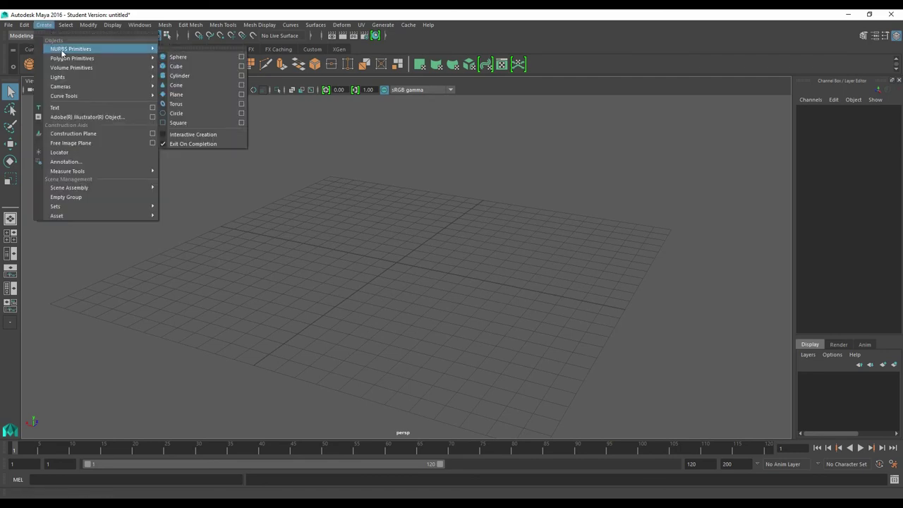
mouse_move(72, 58)
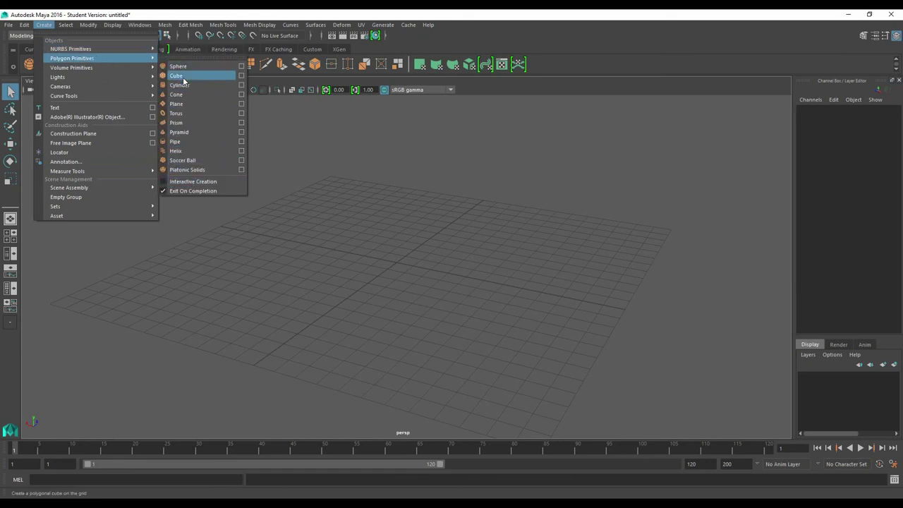
click(170, 182)
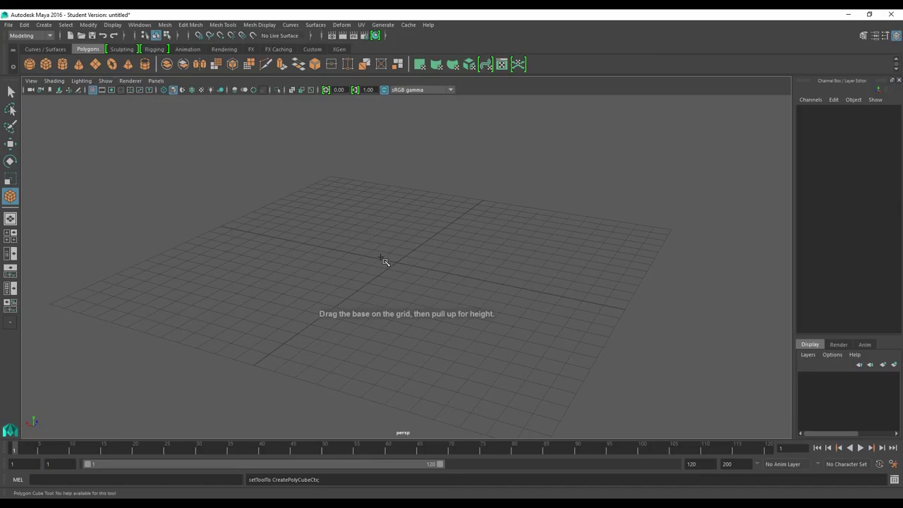
mouse_move(369, 261)
mouse_down()
mouse_move(399, 304)
mouse_move(395, 318)
mouse_move(399, 169)
mouse_move(397, 176)
mouse_up()
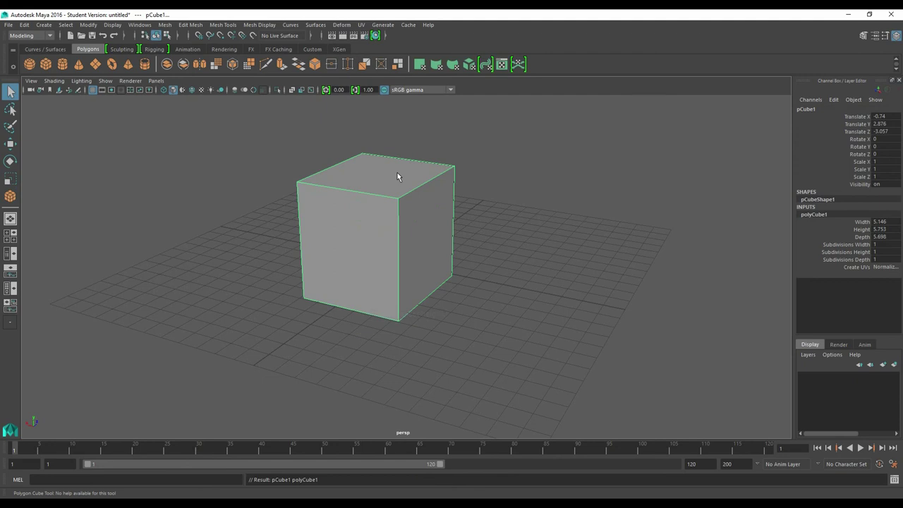
key(ctrl+z)
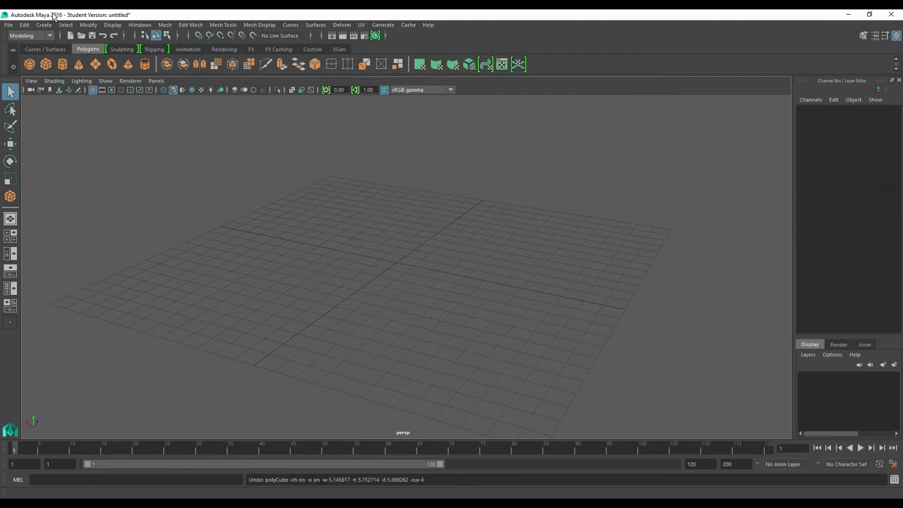
Turn off Interactive Creation and create a default 1-unit polygon cube at the origin.
click(46, 25)
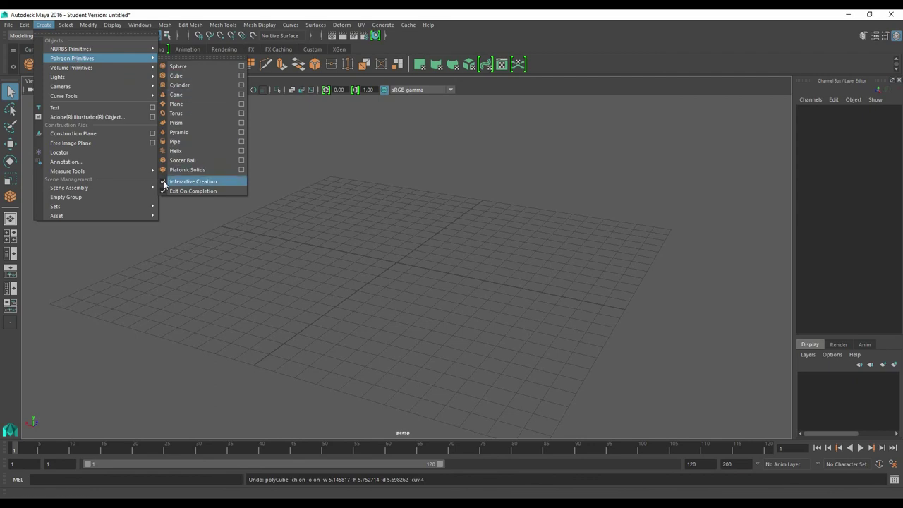
click(191, 181)
click(46, 25)
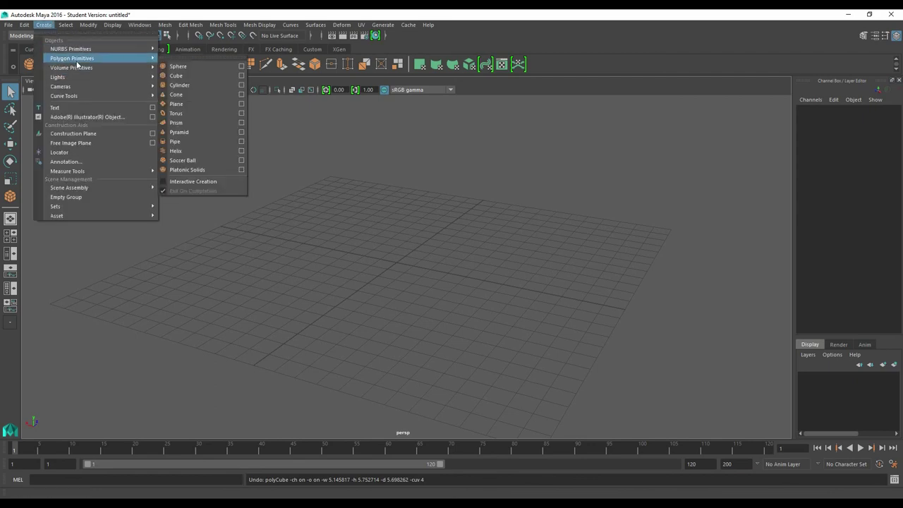
click(206, 76)
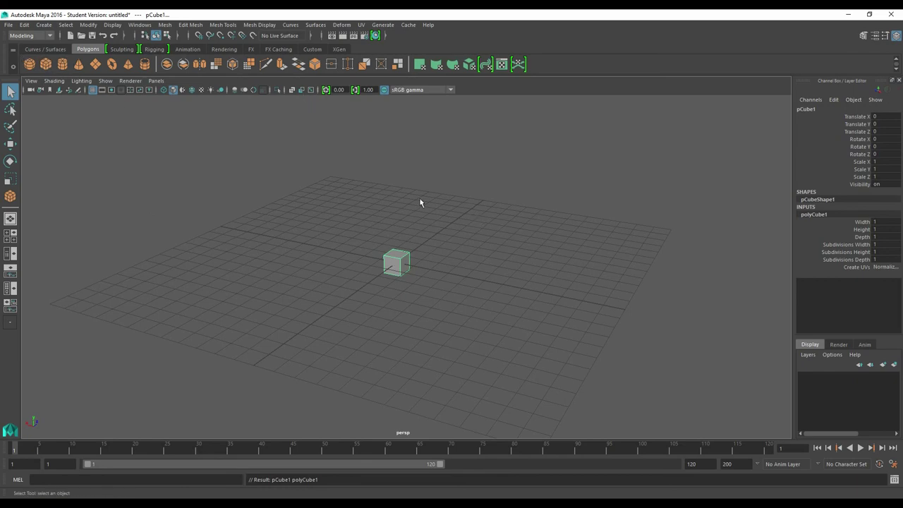
scroll(391, 273, up, 3)
scroll(391, 273, up, 2)
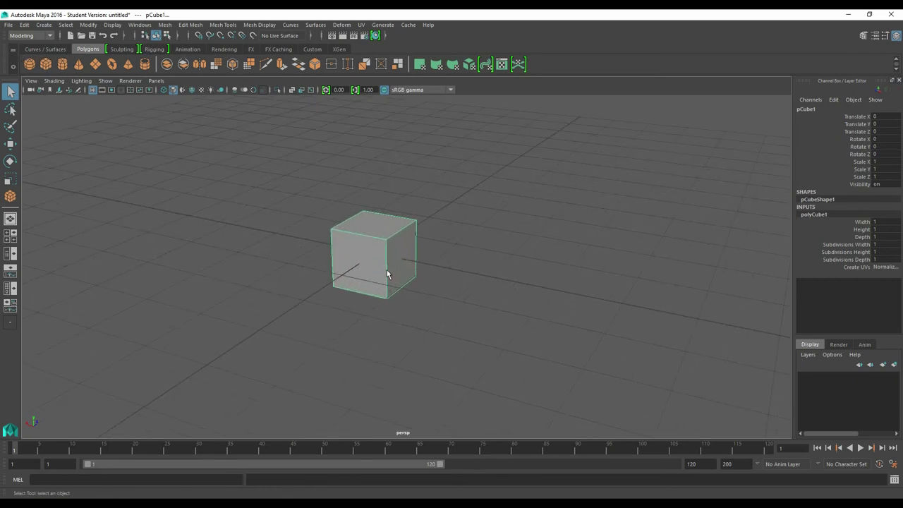
alt+drag(384, 254, 395, 239)
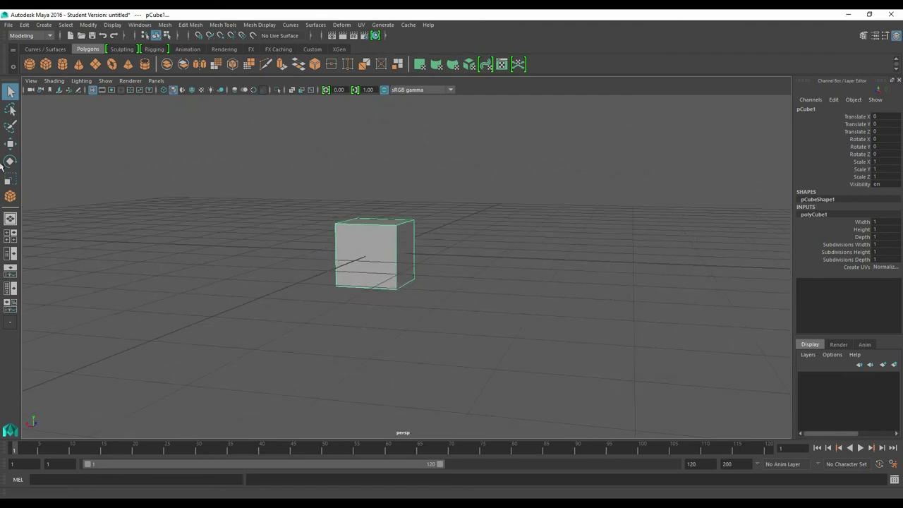
Move the cube up along Y to about Translate Y 0.486.
click(10, 143)
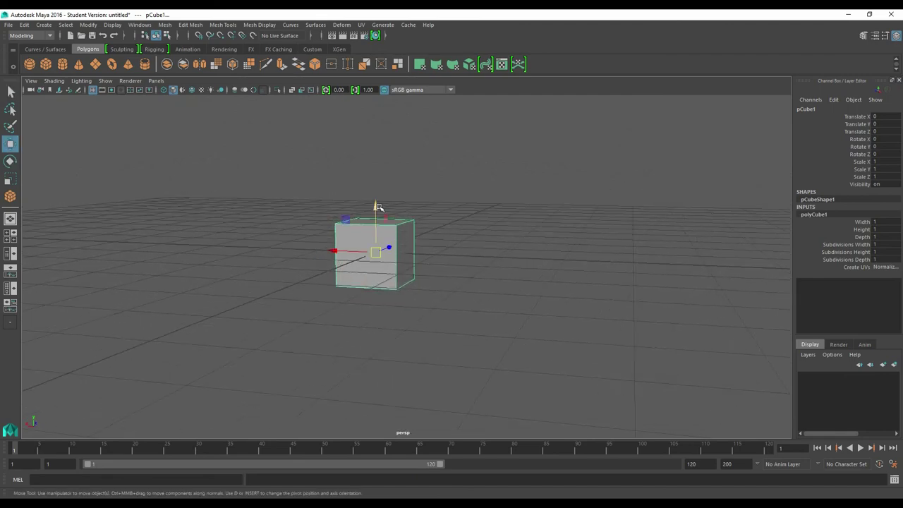
drag(377, 206, 376, 177)
mouse_move(423, 240)
alt+mouse_down()
mouse_move(471, 243)
mouse_move(416, 252)
alt+mouse_up()
scroll(372, 207, up, 5)
mouse_move(373, 207)
alt+middle_down()
mouse_move(405, 249)
mouse_move(447, 262)
mouse_move(440, 255)
alt+middle_up()
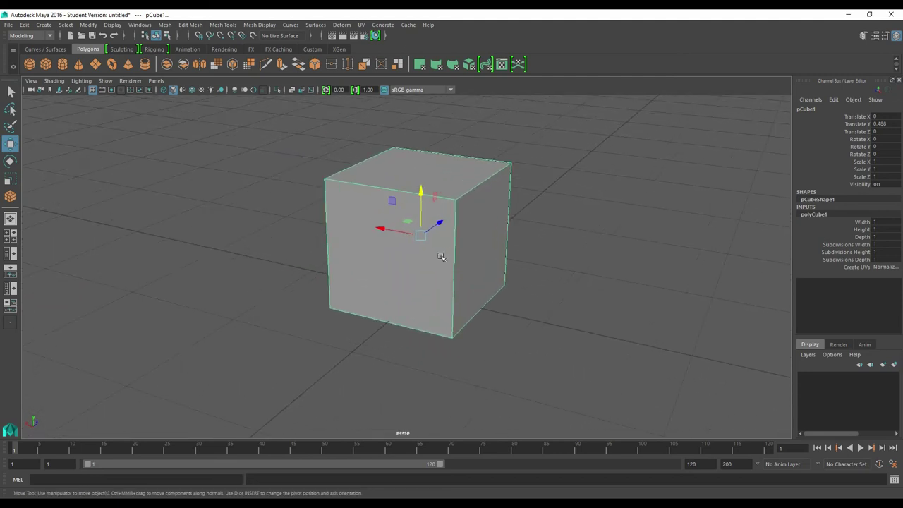
Try free rotations of the cube, undoing each one.
click(10, 162)
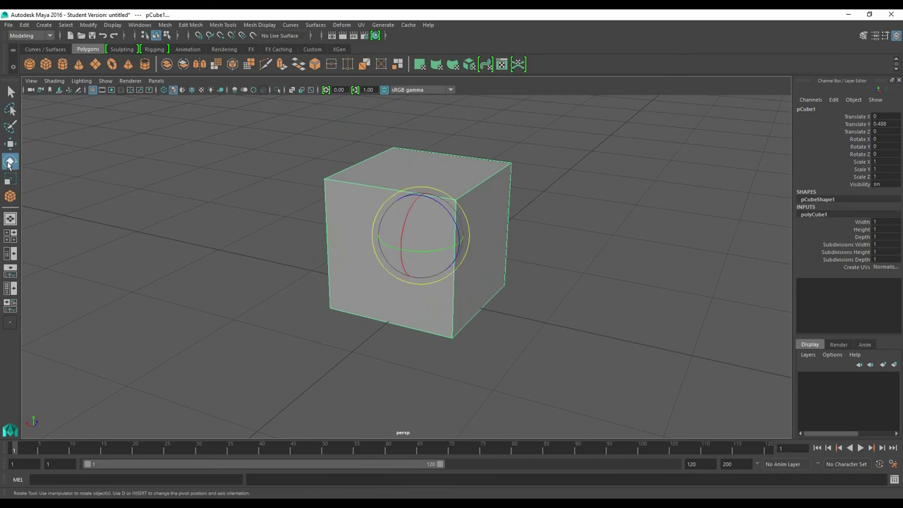
mouse_move(611, 296)
alt+mouse_down()
mouse_move(526, 297)
mouse_move(493, 244)
alt+mouse_up()
mouse_move(377, 218)
alt+mouse_down()
mouse_move(402, 201)
mouse_move(413, 222)
mouse_move(451, 239)
mouse_move(461, 201)
mouse_move(405, 214)
mouse_move(427, 256)
mouse_move(399, 230)
alt+mouse_up()
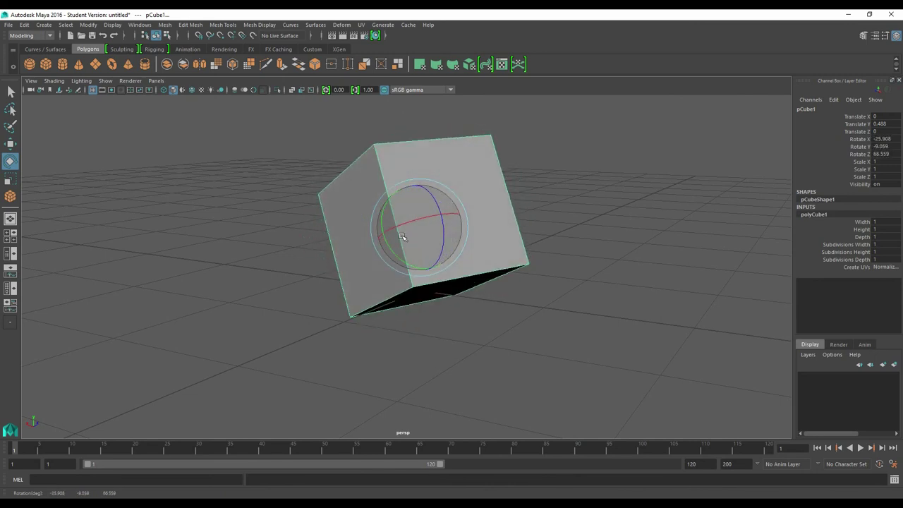
key(ctrl+z)
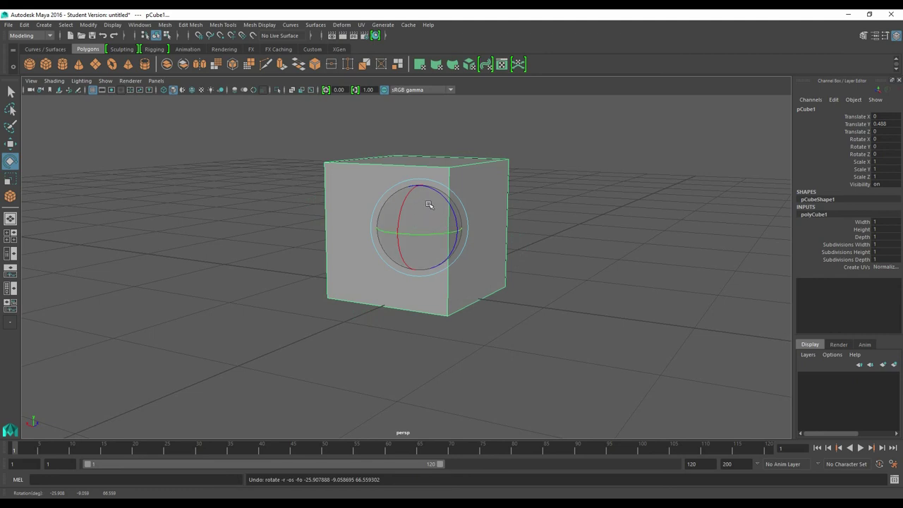
mouse_move(424, 211)
mouse_down()
mouse_move(374, 250)
mouse_move(506, 299)
mouse_move(389, 196)
mouse_move(396, 237)
mouse_move(403, 218)
mouse_up()
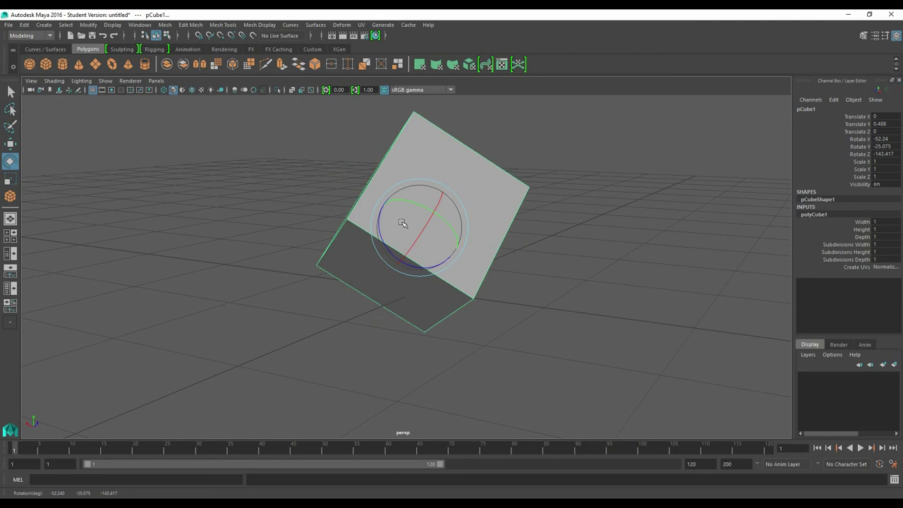
key(ctrl+z)
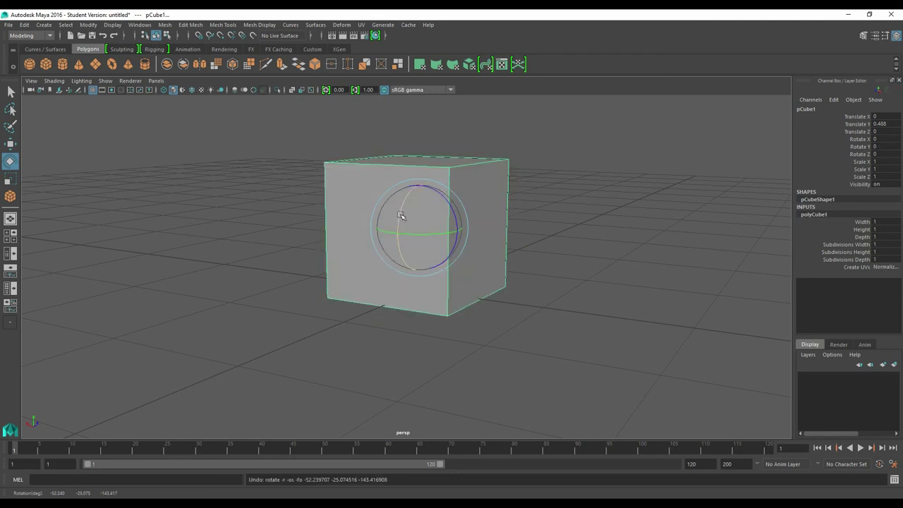
Rotate the cube about 91 degrees on Z, tilt it on X, and confirm Rotate X in the Channel Box.
mouse_move(400, 215)
mouse_down()
mouse_move(396, 234)
mouse_move(425, 202)
mouse_up()
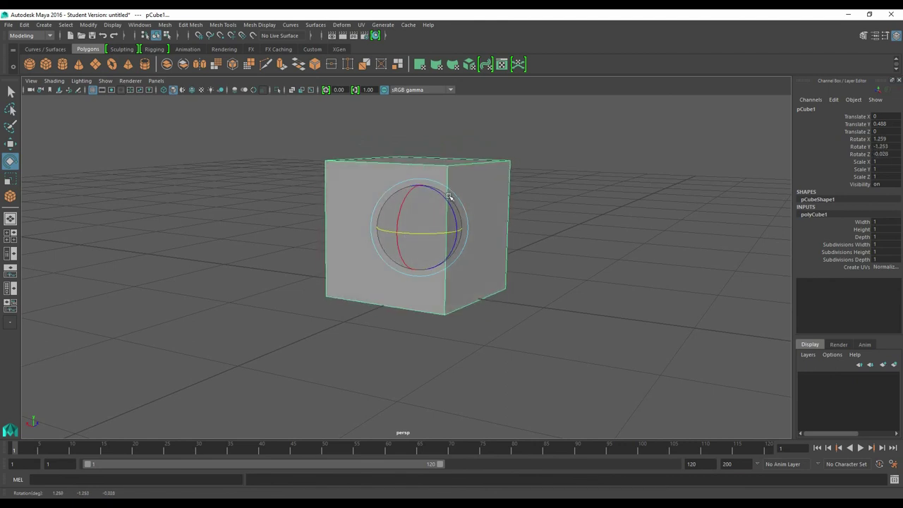
drag(447, 201, 460, 272)
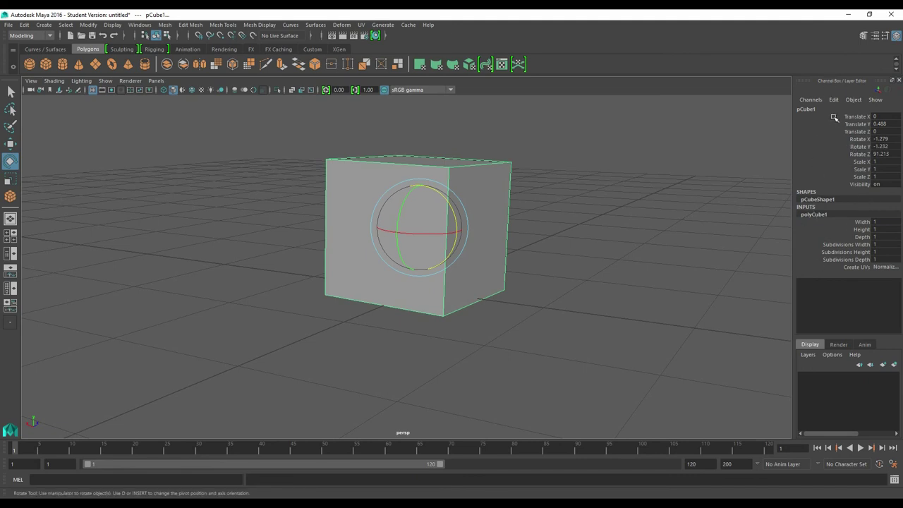
click(895, 149)
double_click(882, 139)
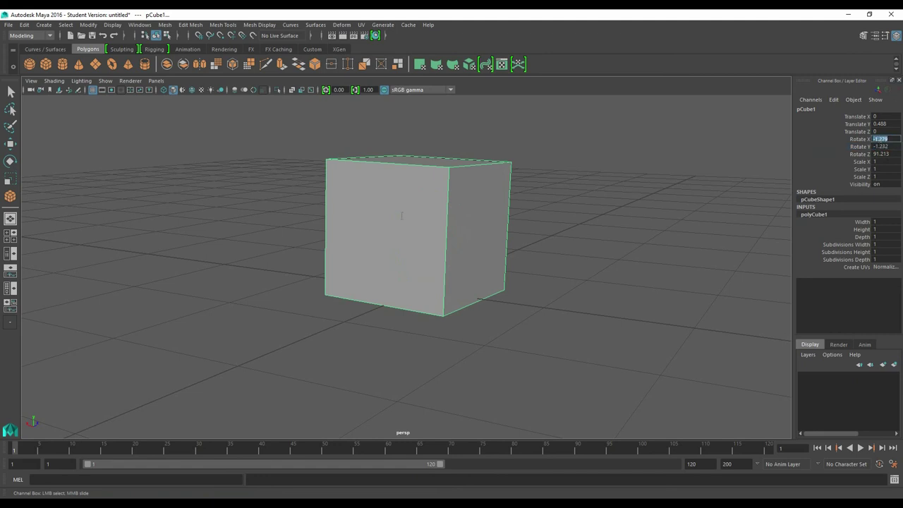
key(Return)
mouse_move(418, 221)
mouse_down()
mouse_move(406, 209)
mouse_move(429, 211)
mouse_up()
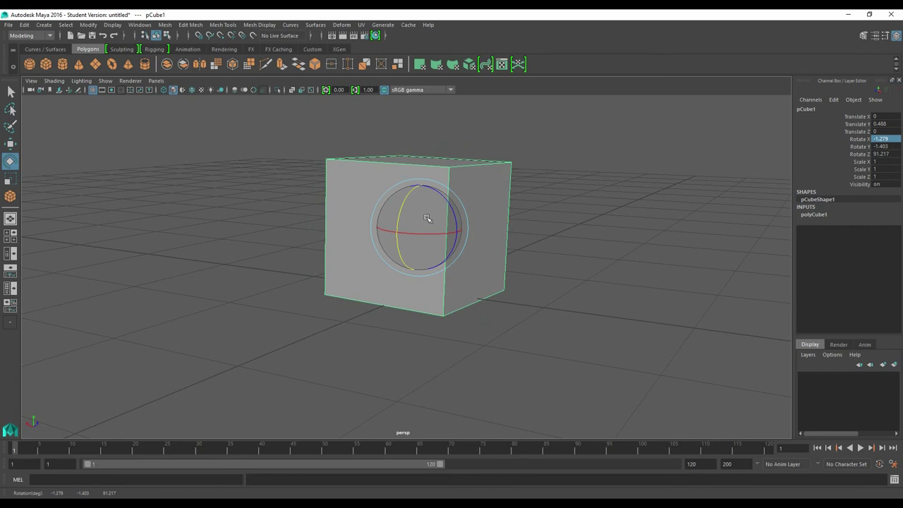
Lower the cube's pivot beneath it and rotate the cube around that pivot.
key(d)
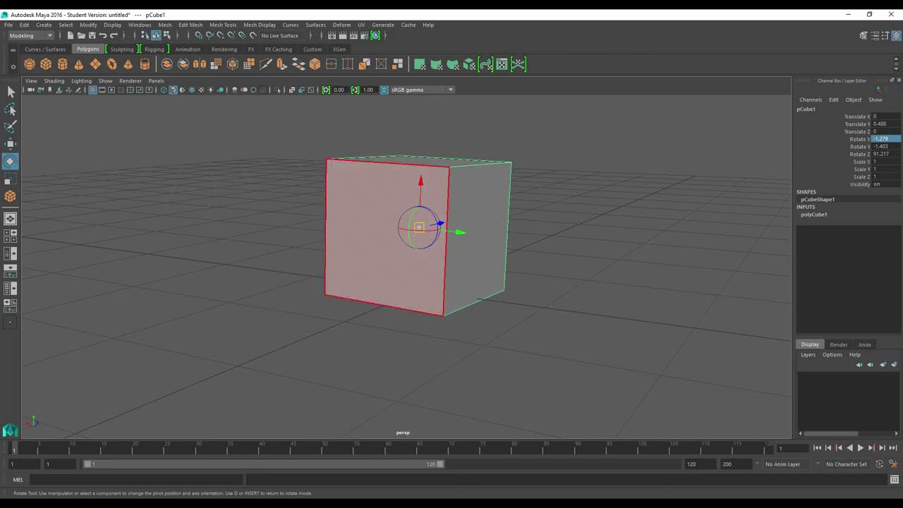
drag(420, 182, 411, 290)
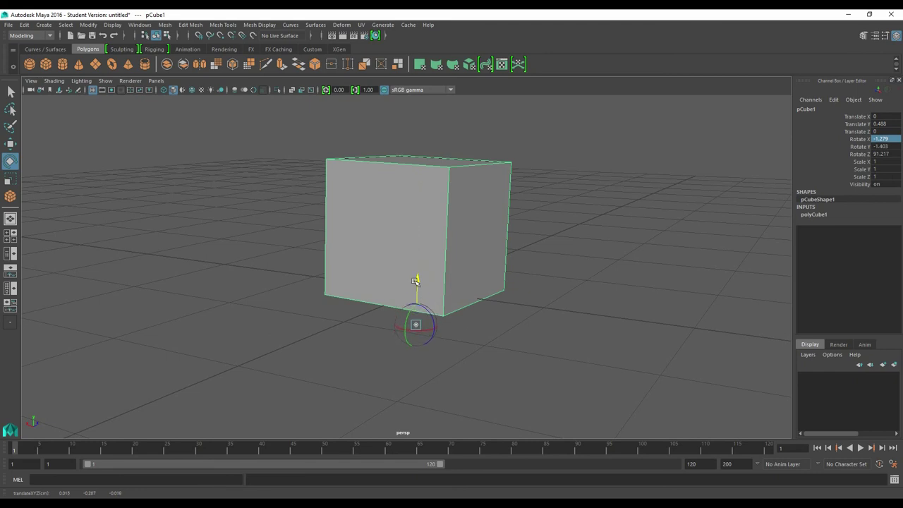
key(d)
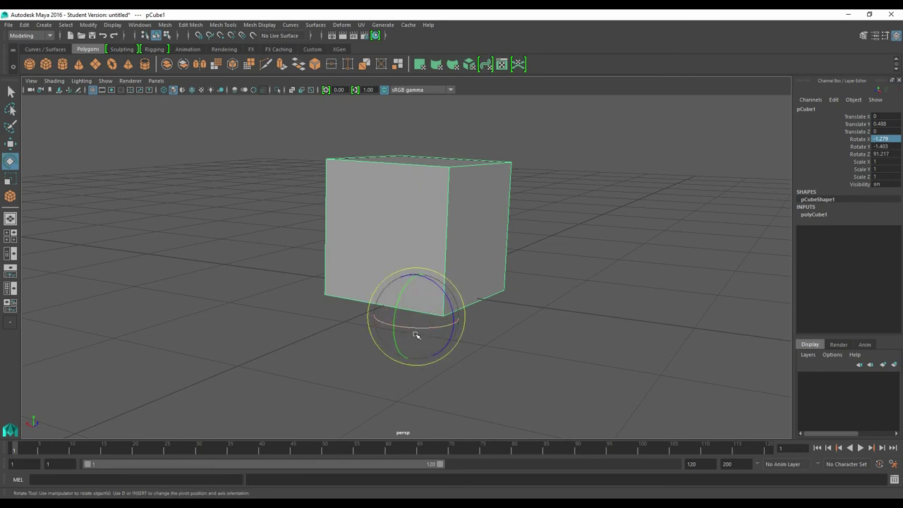
scroll(402, 295, down, 2)
scroll(400, 286, down, 1)
mouse_move(397, 280)
mouse_down()
mouse_move(404, 395)
mouse_move(403, 268)
mouse_move(394, 293)
mouse_up()
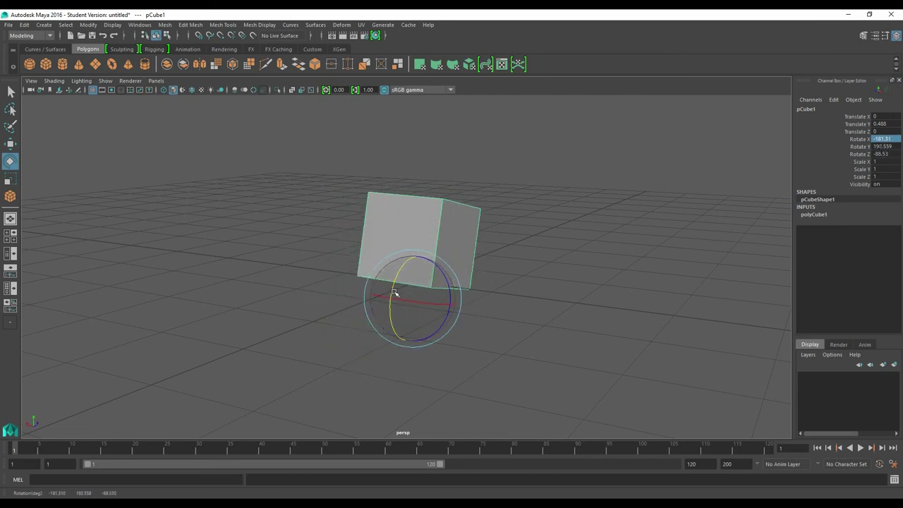
drag(394, 293, 395, 304)
key(Insert)
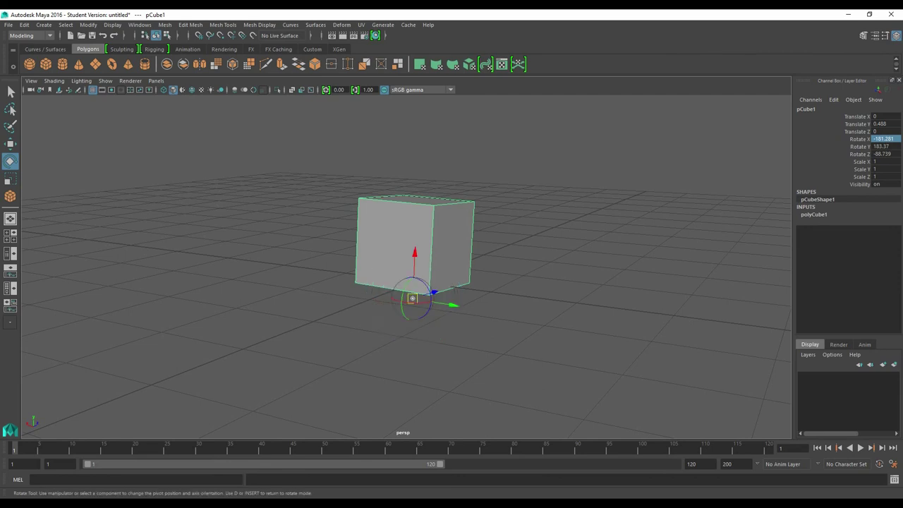
mouse_move(413, 297)
mouse_down()
mouse_move(414, 358)
mouse_move(423, 348)
mouse_move(416, 325)
mouse_move(390, 359)
mouse_move(410, 305)
mouse_move(395, 284)
mouse_move(385, 323)
mouse_move(423, 321)
mouse_move(416, 296)
mouse_move(432, 330)
mouse_move(418, 330)
mouse_up()
key(Insert)
Move the pivot back to the cube's centre, delete the cube, and add a polygon sphere.
key(d)
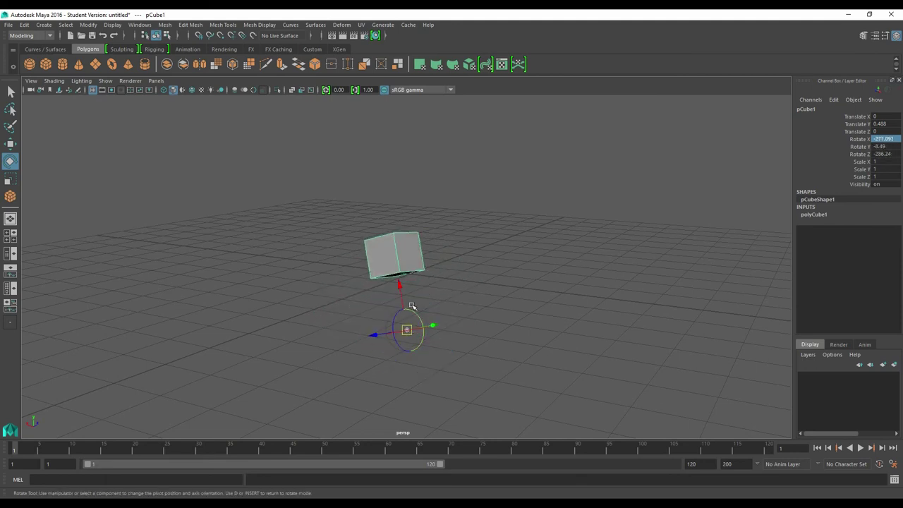
mouse_move(399, 286)
mouse_down()
mouse_move(389, 210)
mouse_move(395, 329)
mouse_move(441, 200)
mouse_move(322, 304)
mouse_move(444, 272)
mouse_move(360, 222)
mouse_move(322, 288)
mouse_move(359, 202)
mouse_move(306, 235)
mouse_up()
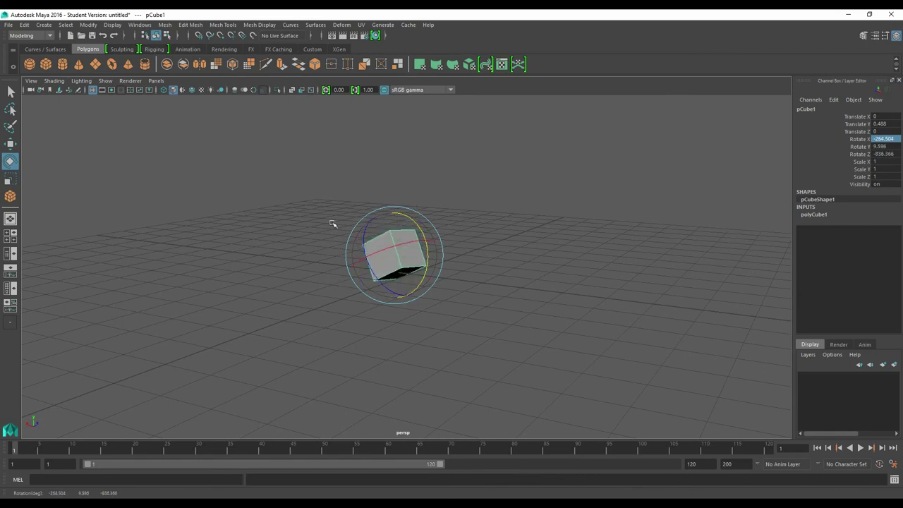
key(Delete)
alt+drag(372, 255, 425, 254)
alt+drag(423, 302, 147, 190)
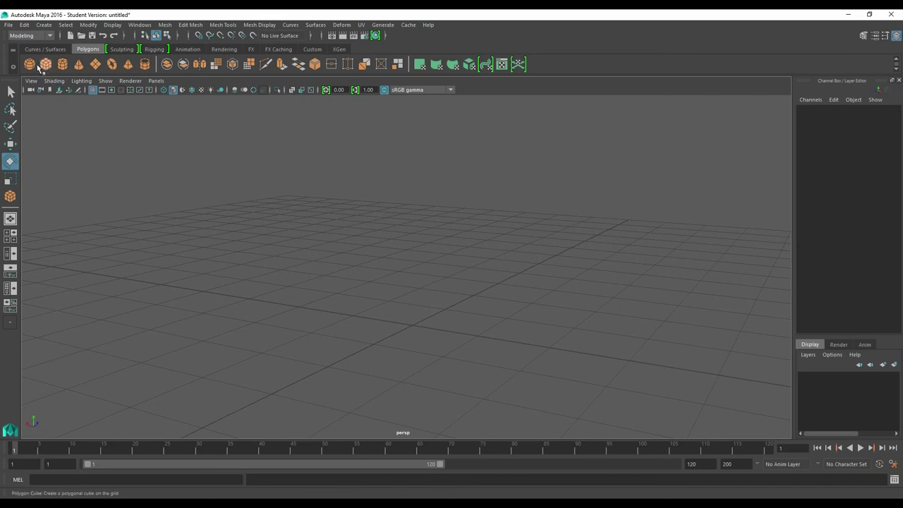
click(29, 64)
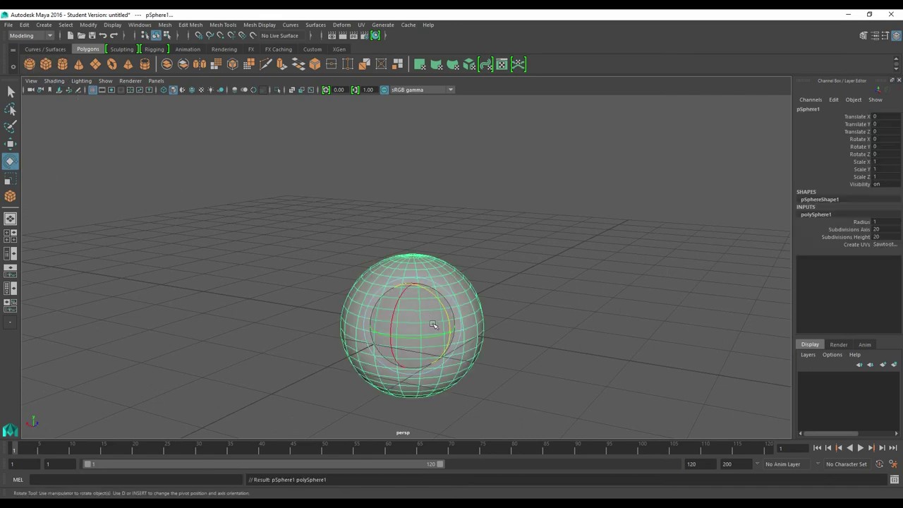
Move pSphere1 up to Translate Y 0.971 and orbit around it.
alt+drag(432, 323, 32, 180)
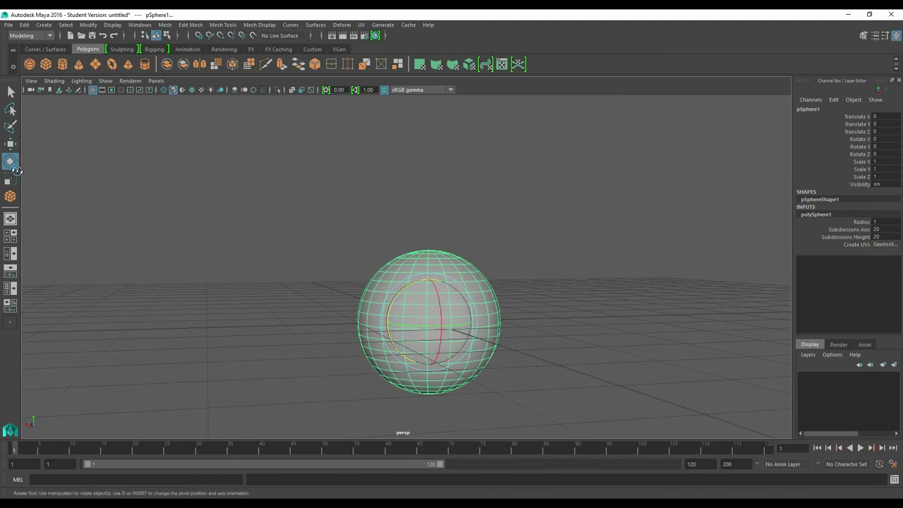
click(10, 143)
drag(428, 278, 428, 206)
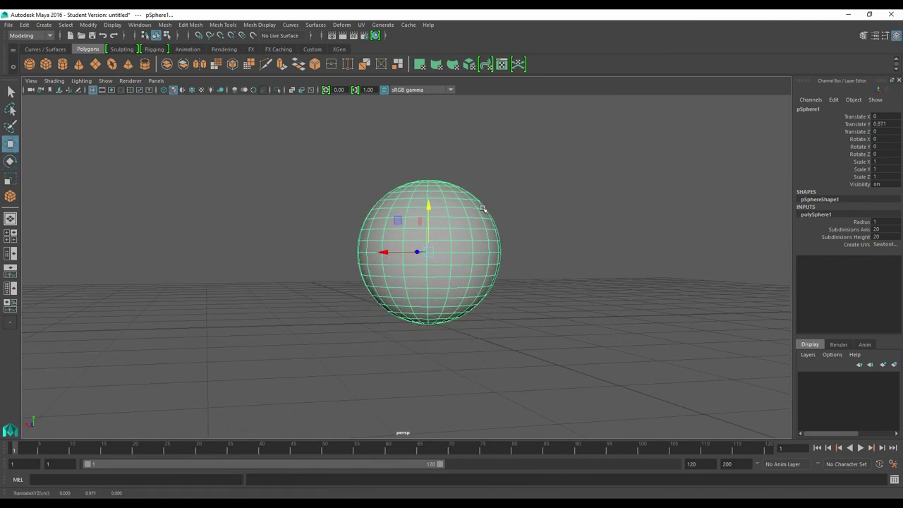
mouse_move(482, 208)
alt+mouse_down()
mouse_move(392, 309)
mouse_move(409, 270)
alt+mouse_up()
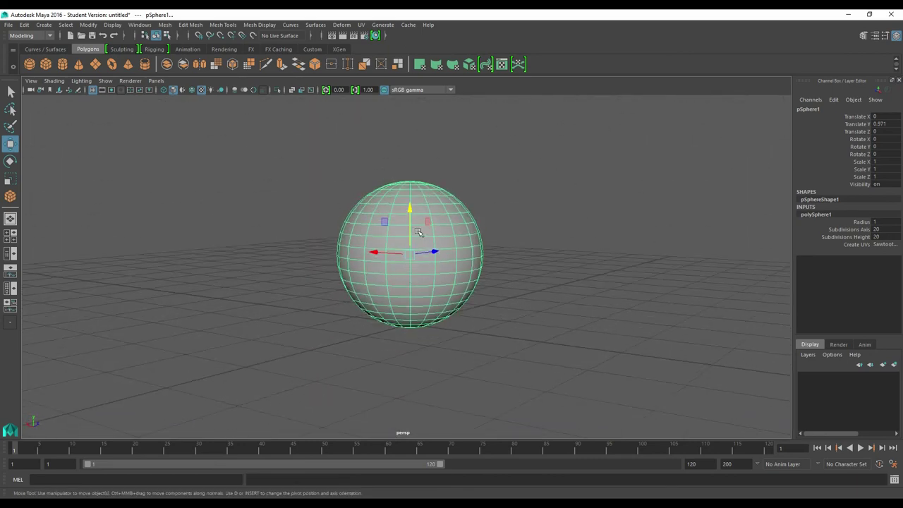
scroll(417, 232, up, 3)
scroll(418, 230, down, 1)
alt+drag(410, 263, 401, 268)
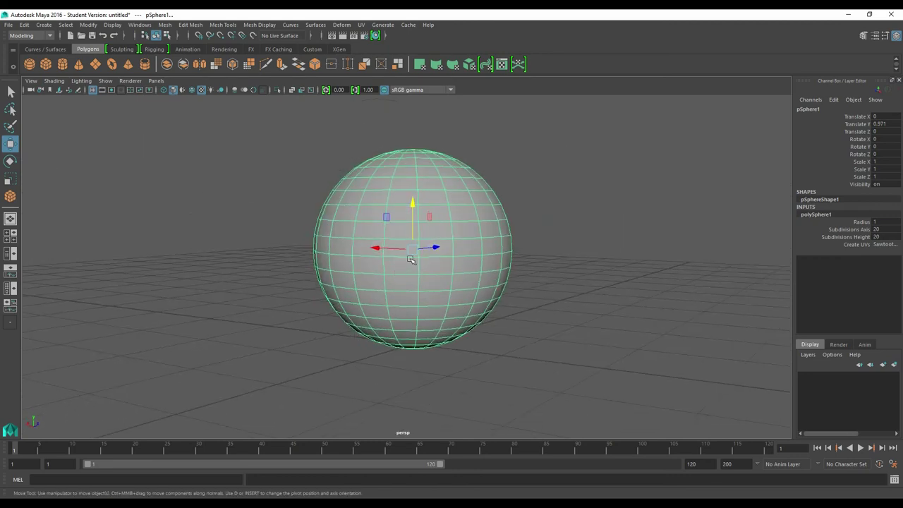
scroll(420, 260, up, 1)
mouse_move(440, 256)
alt+mouse_down()
mouse_move(665, 266)
mouse_move(535, 257)
alt+mouse_up()
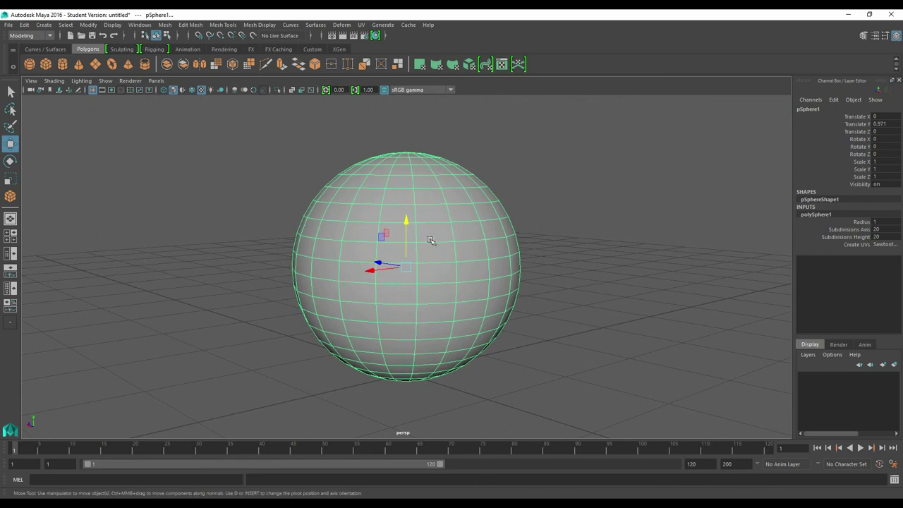
Switch the sphere to vertex mode and select a row of vertices on its right side.
right_click(430, 241)
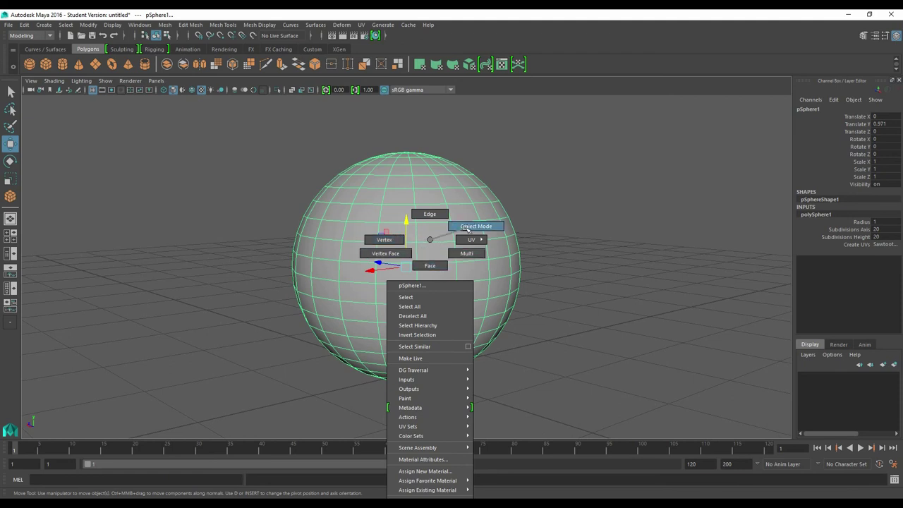
right_drag(467, 229, 392, 233)
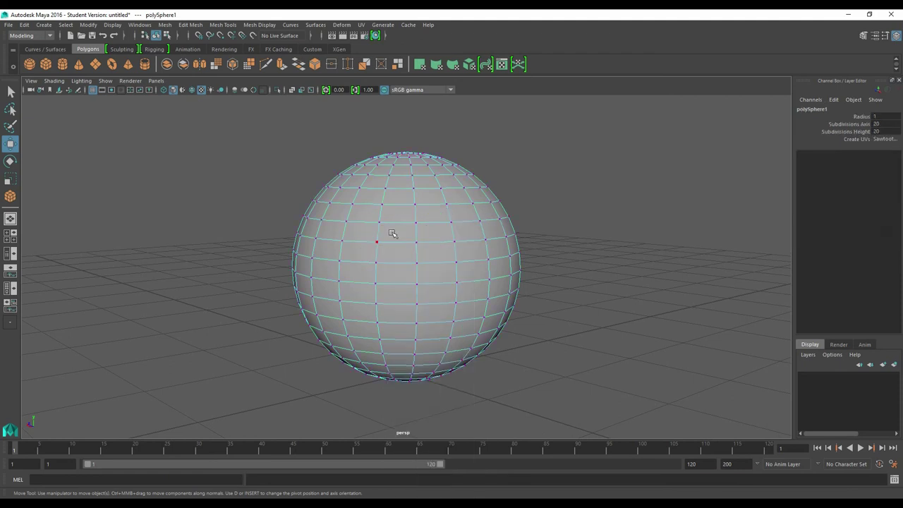
click(374, 215)
drag(528, 190, 473, 238)
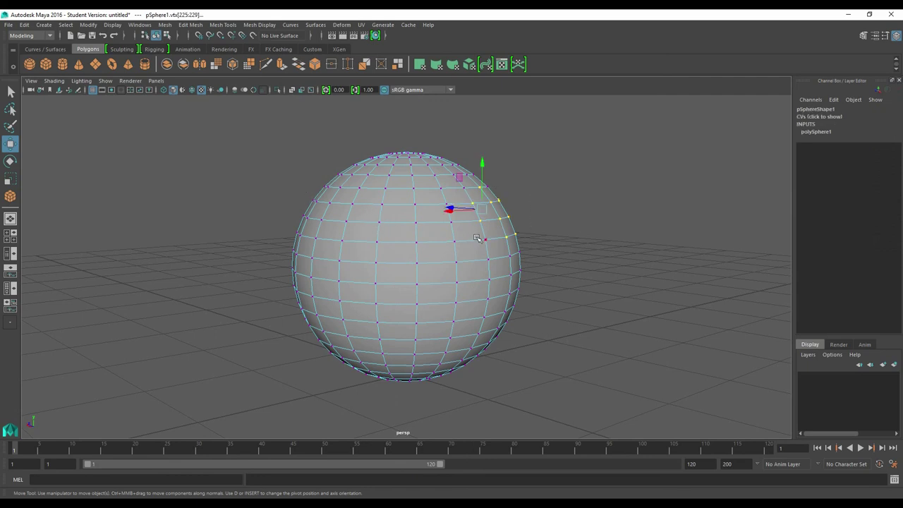
alt+drag(546, 227, 444, 231)
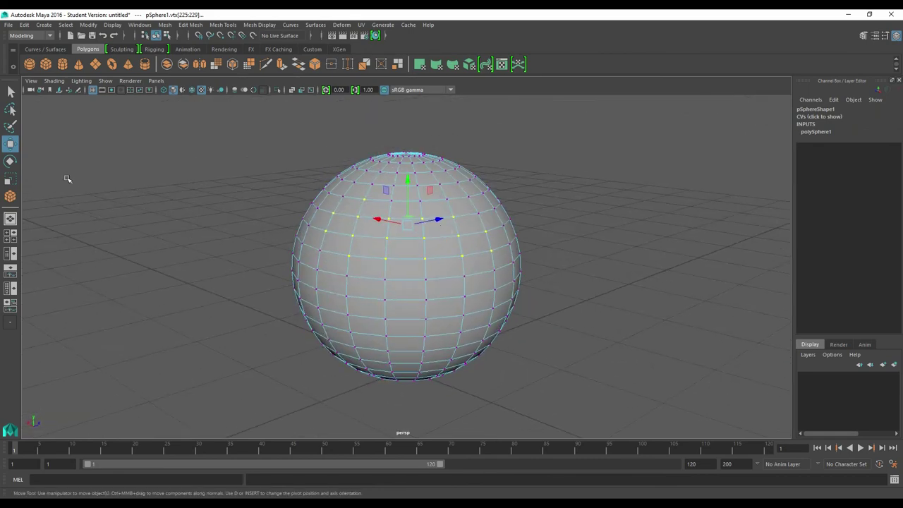
Rotate the selected vertices, then select a single vertex near the sphere's top.
click(10, 160)
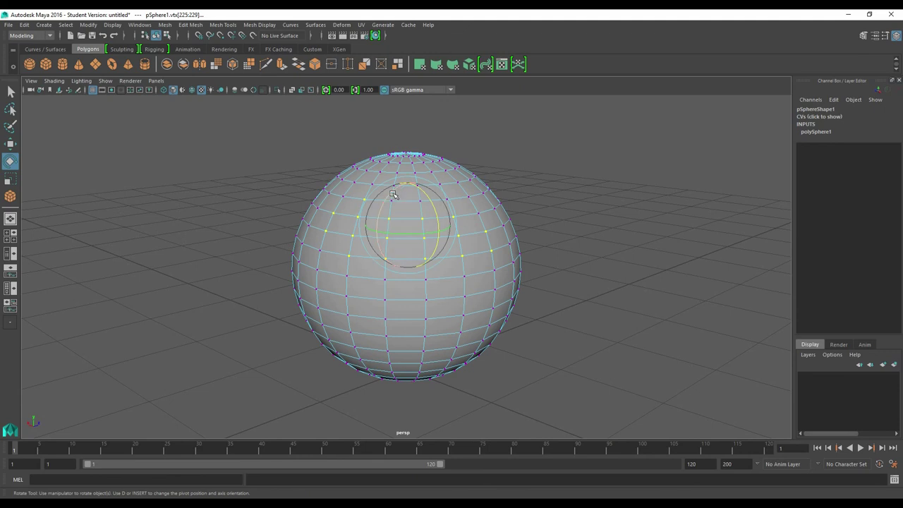
drag(425, 195, 427, 208)
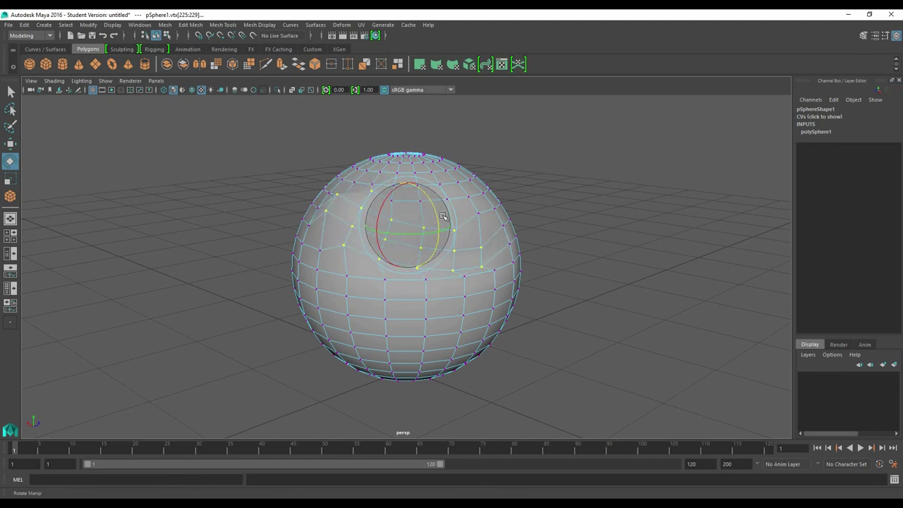
click(512, 197)
click(452, 217)
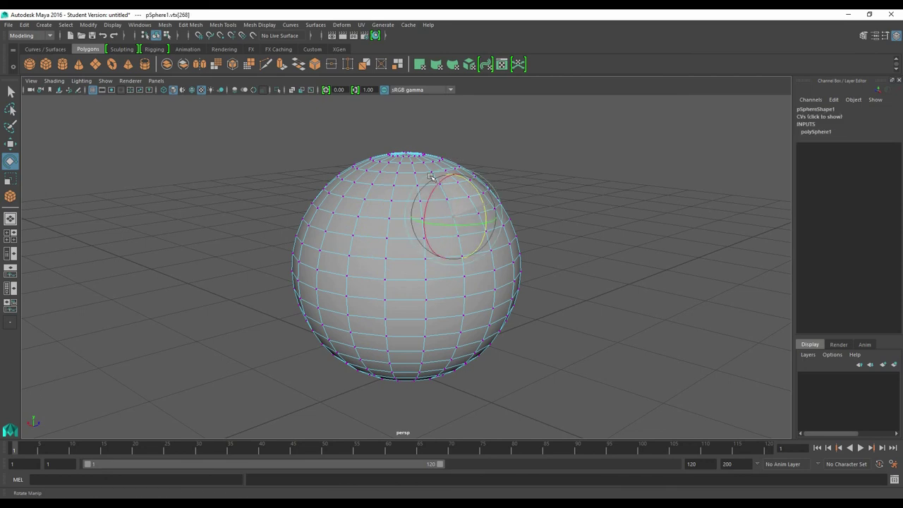
right_click(373, 234)
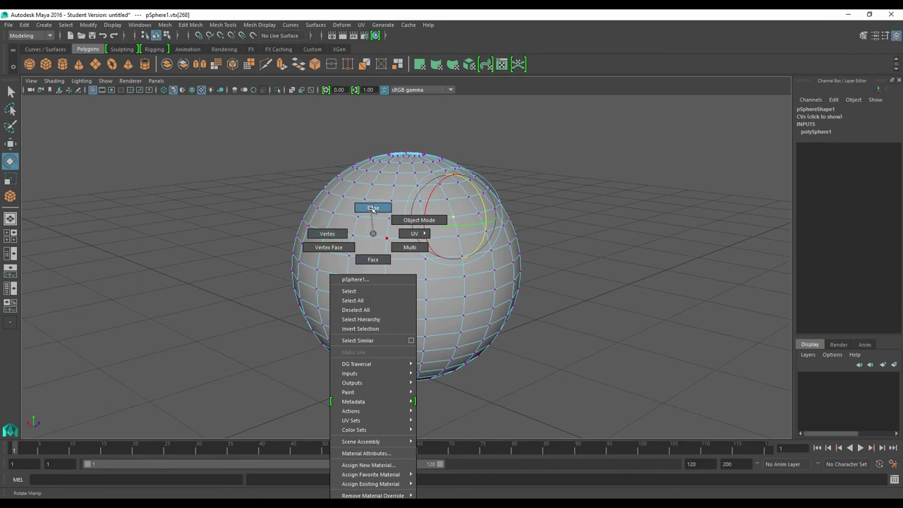
Switch the sphere to edge mode and rotate a selected edge.
right_drag(372, 208, 372, 208)
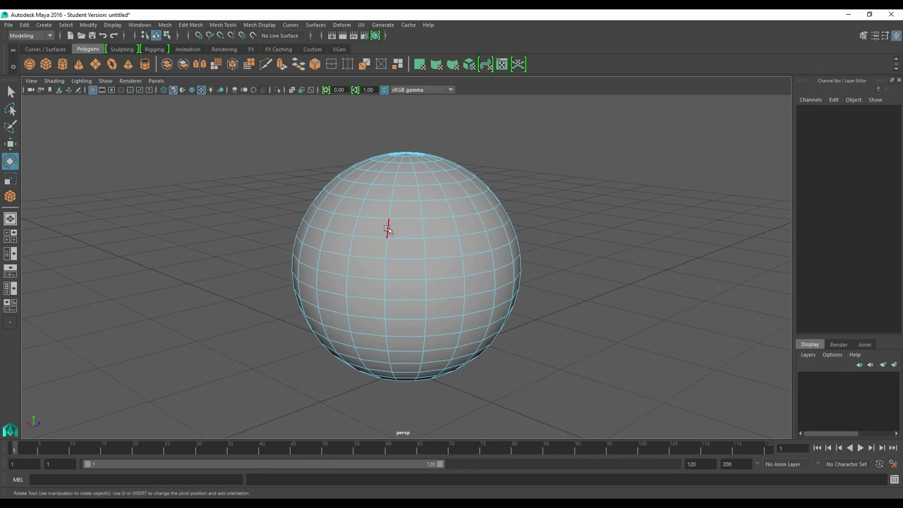
click(390, 229)
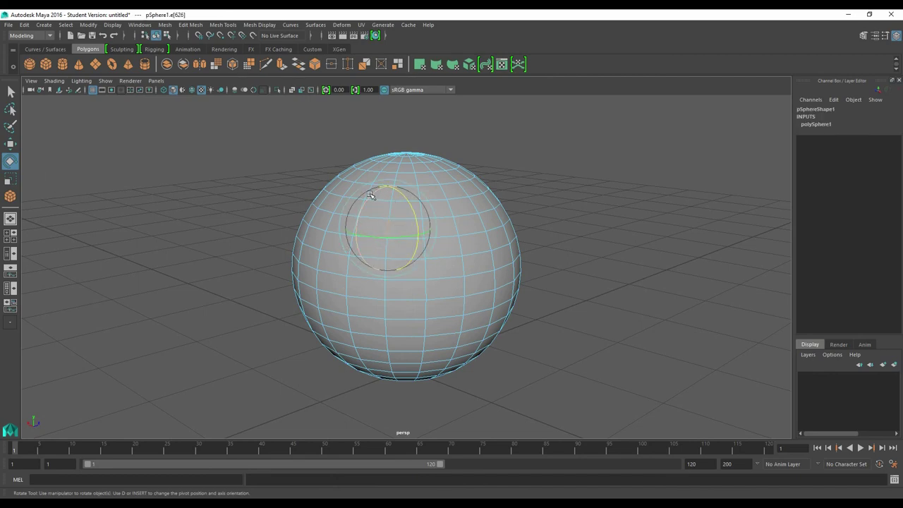
drag(368, 200, 377, 197)
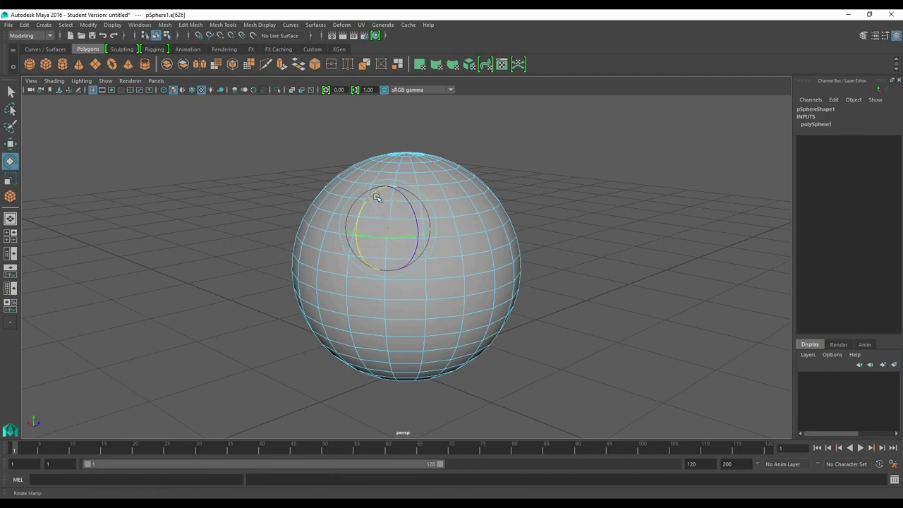
scroll(370, 203, up, 5)
alt+drag(370, 202, 313, 216)
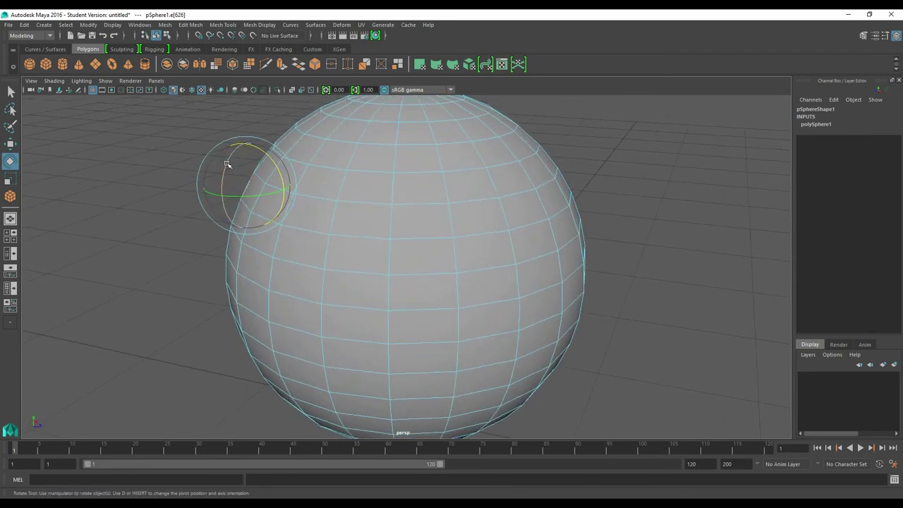
mouse_move(220, 170)
mouse_down()
mouse_move(209, 228)
mouse_move(240, 171)
mouse_move(237, 189)
mouse_move(249, 177)
mouse_up()
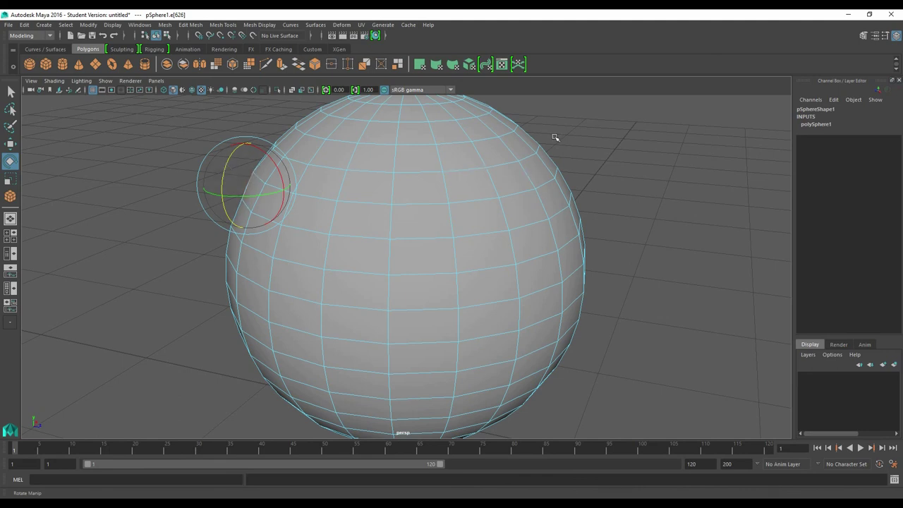
Rotate several edges on the sphere's right side, then undo that rotation.
drag(600, 158, 487, 232)
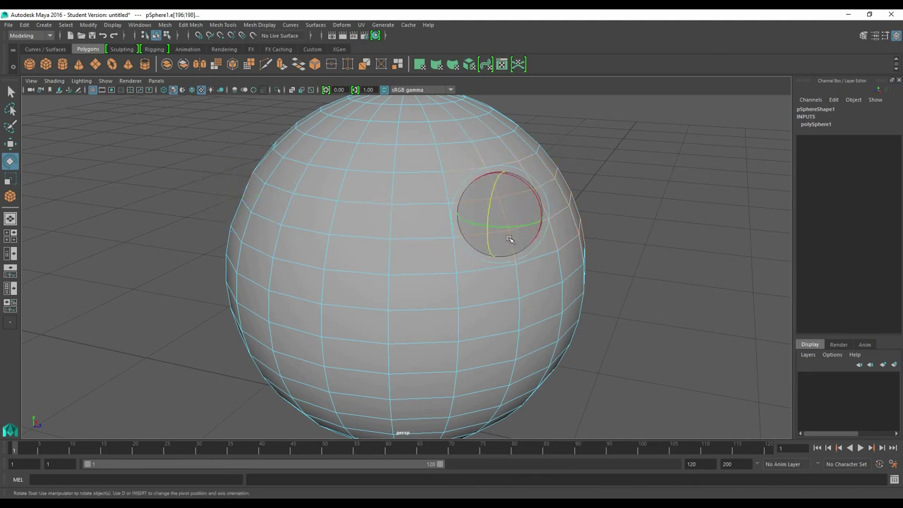
drag(494, 185, 496, 182)
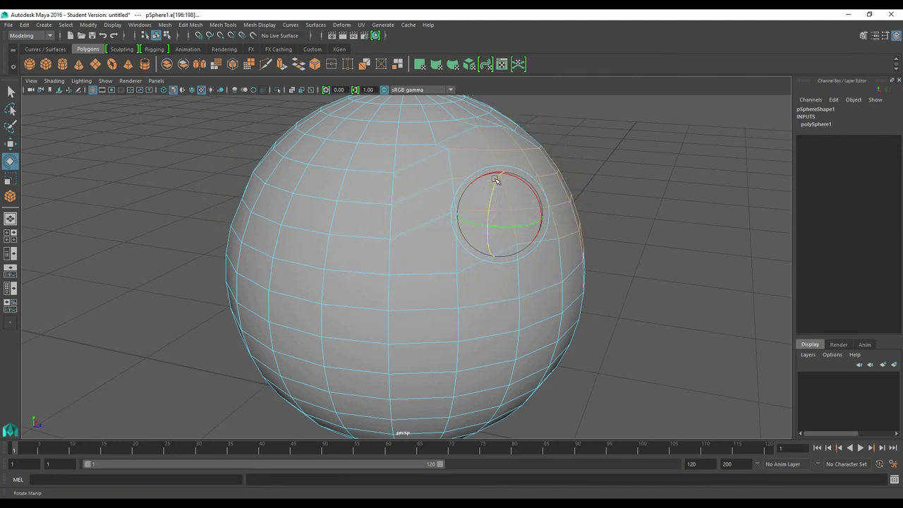
key(ctrl+z)
key(ctrl+z)
key(ctrl+z)
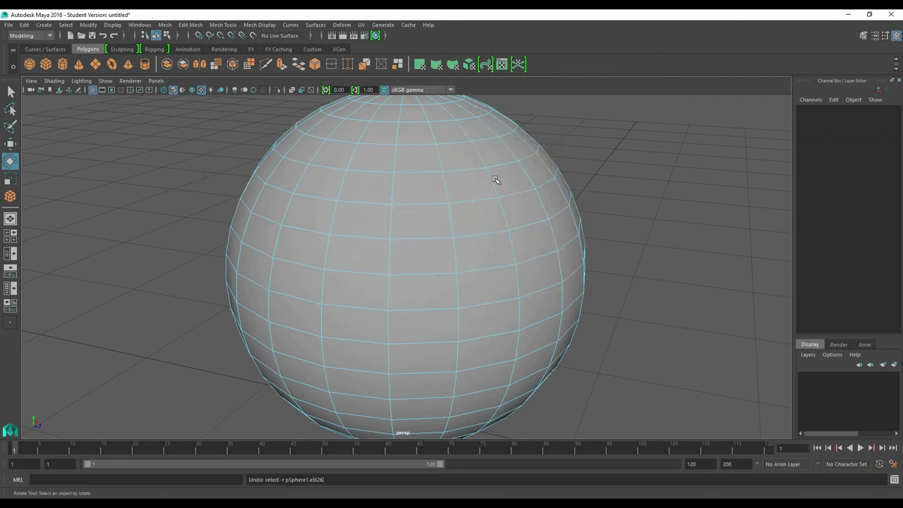
scroll(493, 182, down, 4)
scroll(406, 224, up, 2)
mouse_move(406, 224)
alt+mouse_down()
mouse_move(455, 219)
mouse_move(367, 211)
alt+mouse_up()
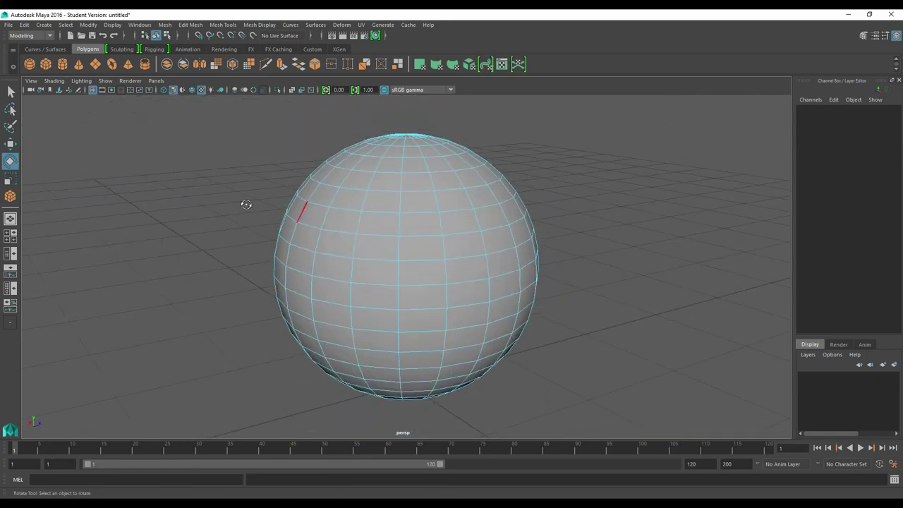
Switch the sphere back to vertex mode and orbit out to the whole sphere.
right_click(377, 227)
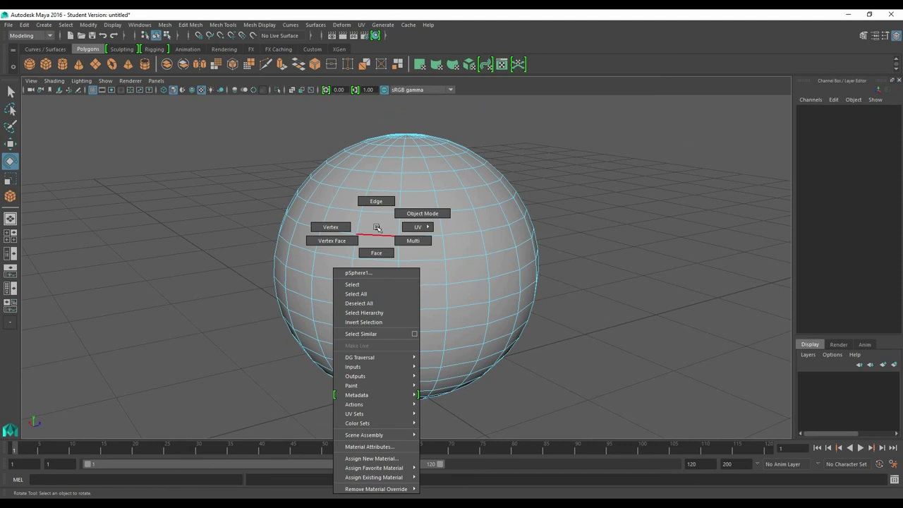
click(330, 226)
mouse_move(437, 198)
alt+mouse_down()
mouse_move(487, 182)
mouse_move(402, 254)
mouse_move(425, 221)
mouse_move(498, 207)
mouse_move(479, 217)
mouse_move(348, 205)
mouse_move(235, 218)
mouse_move(169, 198)
alt+mouse_up()
scroll(423, 210, up, 5)
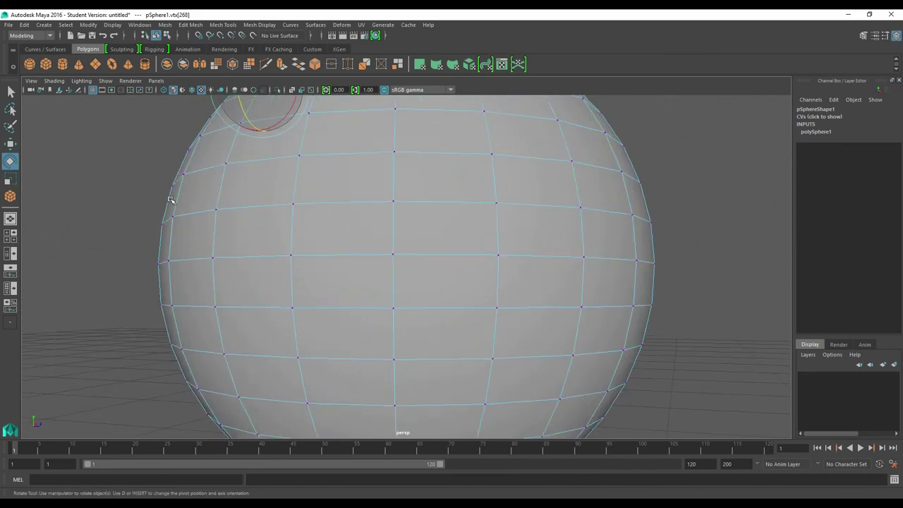
mouse_move(203, 299)
alt+mouse_down()
mouse_move(447, 308)
mouse_move(471, 281)
alt+mouse_up()
scroll(444, 306, down, 2)
scroll(447, 310, down, 2)
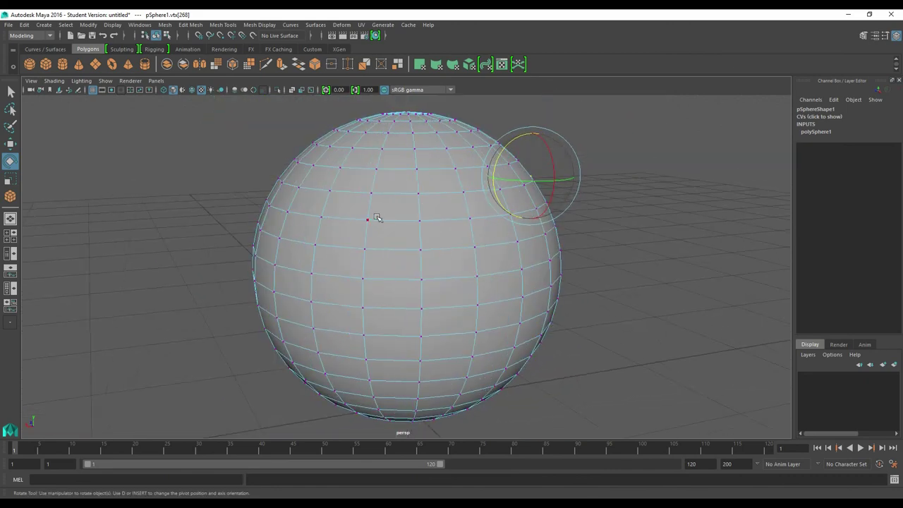
Deselect the vertices and bring up the Rotate Tool settings.
click(321, 216)
click(202, 182)
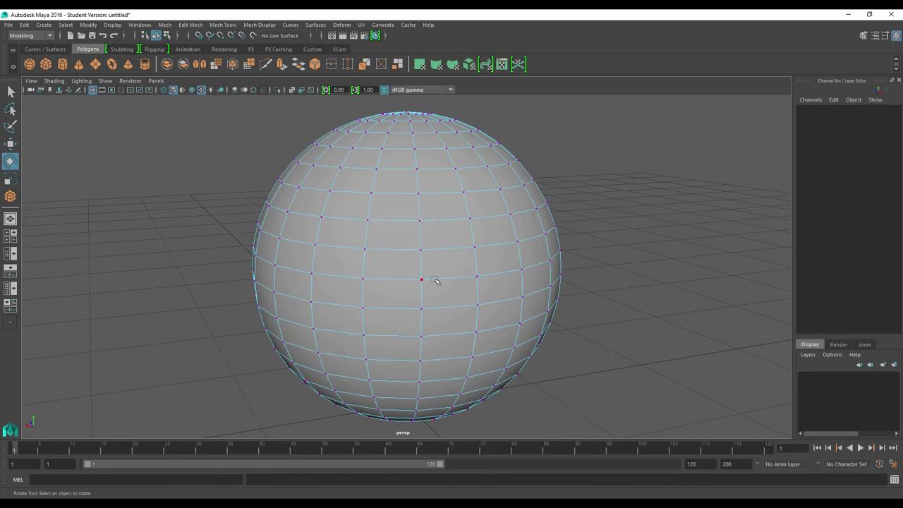
scroll(434, 280, down, 3)
scroll(434, 274, up, 2)
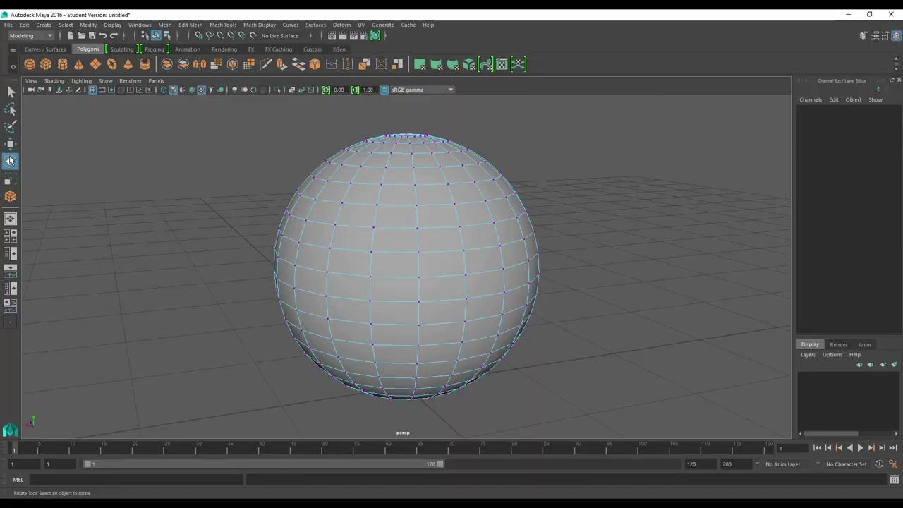
double_click(10, 161)
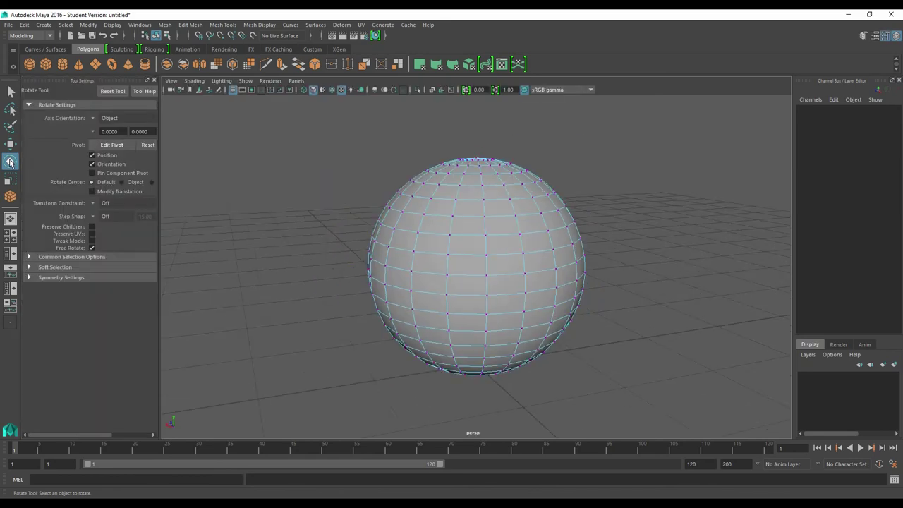
Enable Soft Select in the Rotate Tool's Soft Selection section, with Volume falloff and radius 5.00.
click(10, 144)
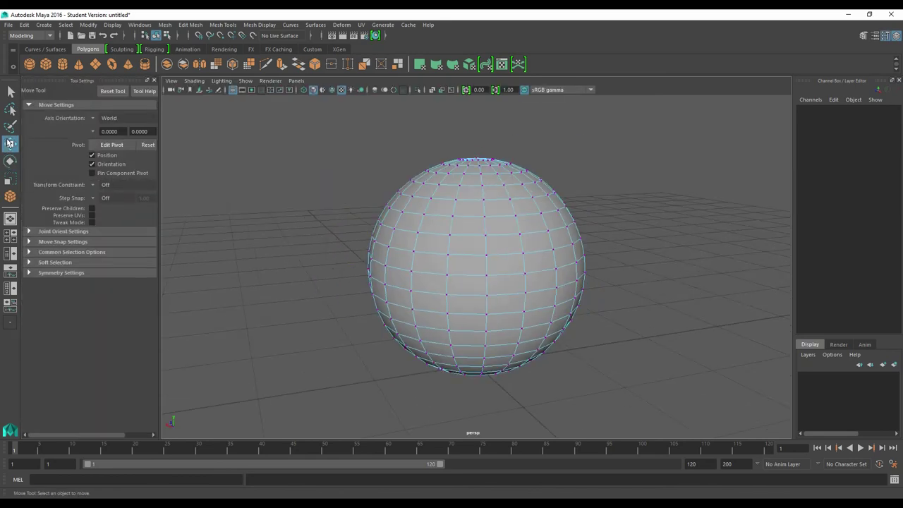
click(10, 161)
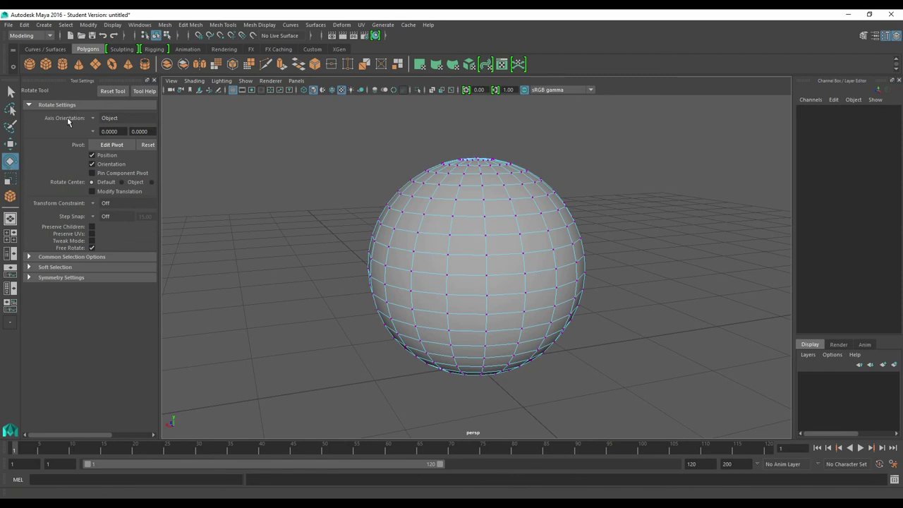
click(29, 268)
scroll(53, 276, down, 1)
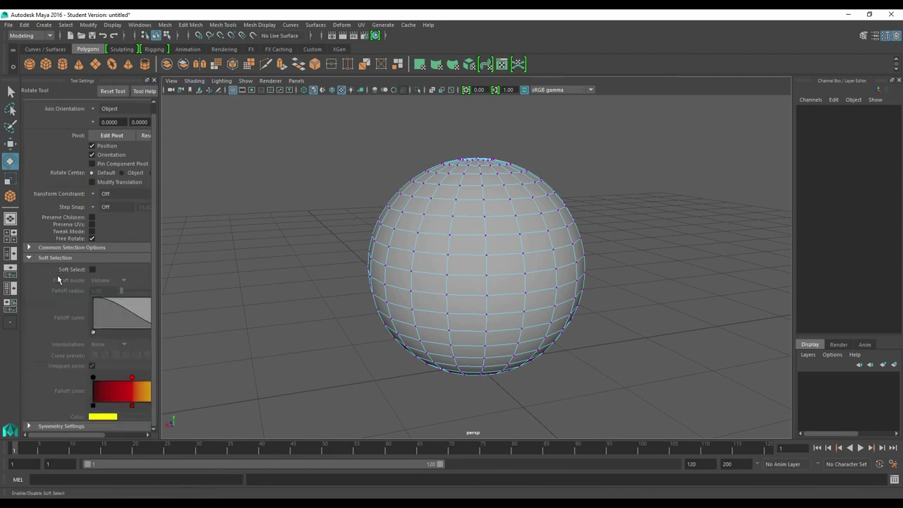
click(94, 270)
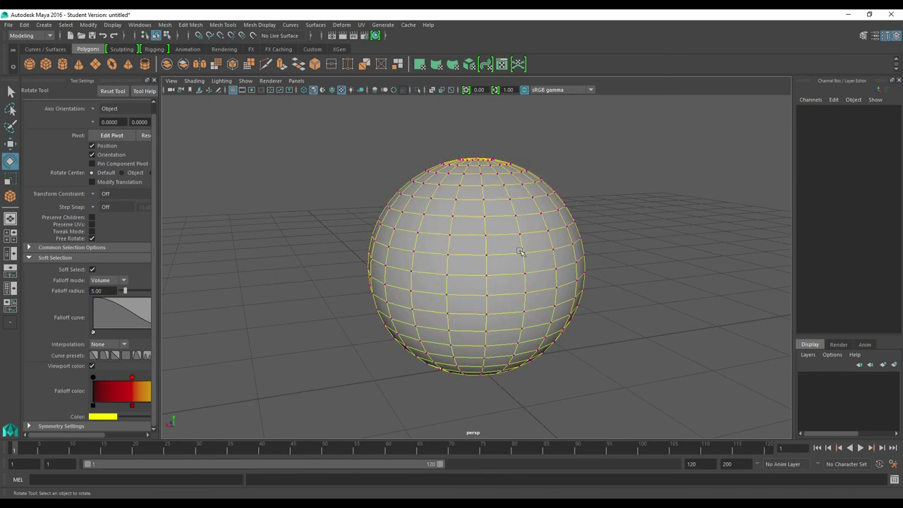
Orbit above the sphere and pick vertices on its front to find one to rotate.
alt+drag(528, 258, 508, 289)
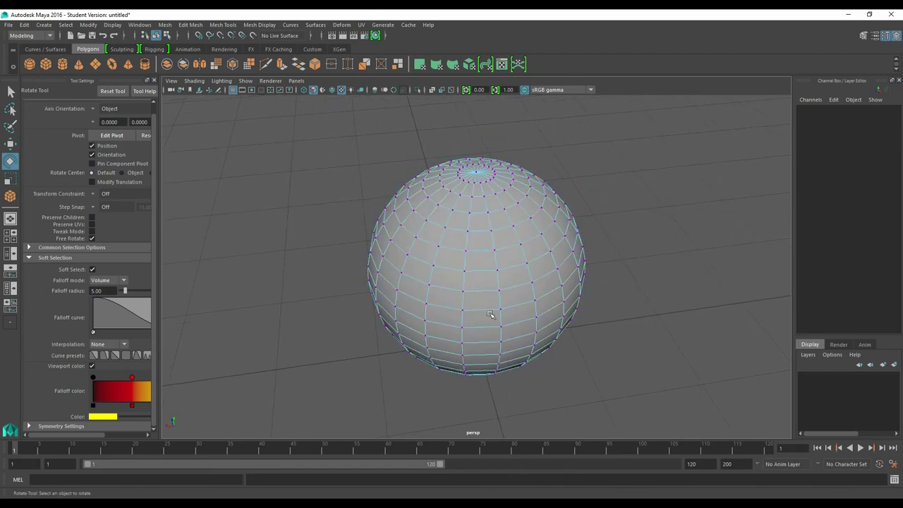
click(475, 266)
alt+drag(475, 266, 479, 256)
click(476, 165)
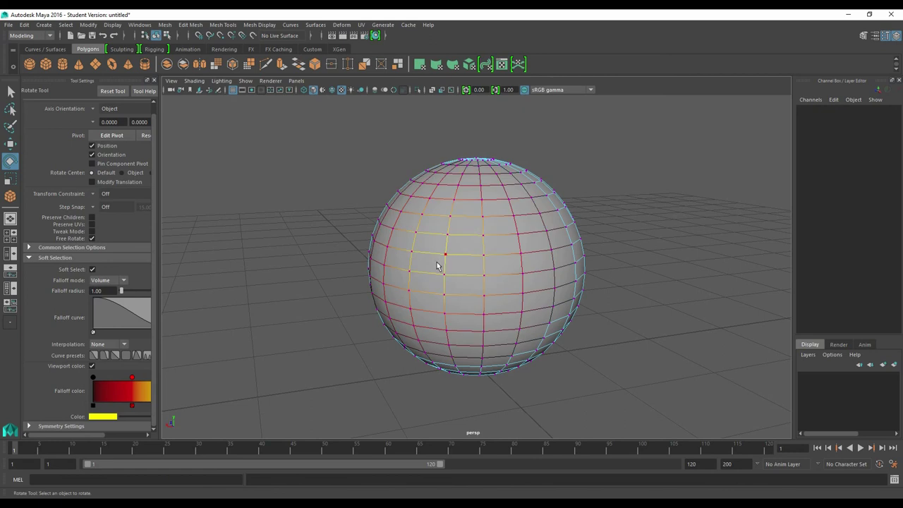
click(416, 233)
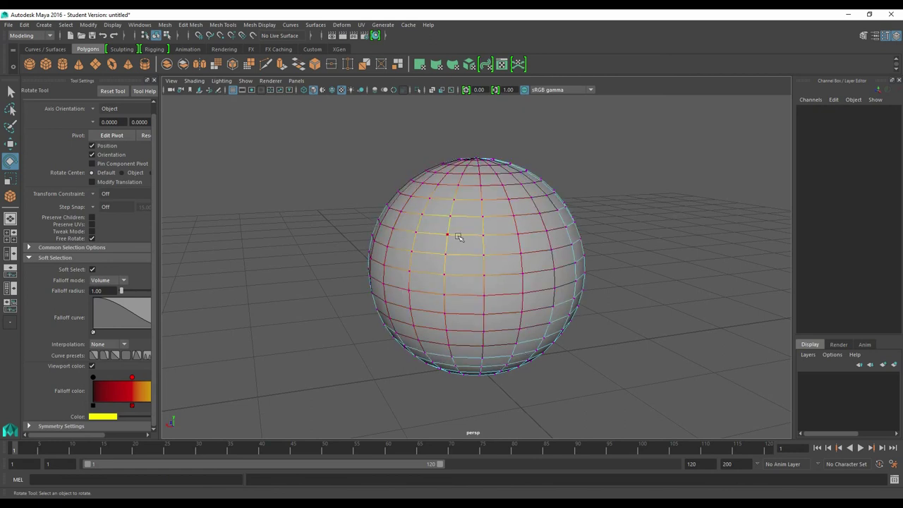
click(411, 272)
click(447, 255)
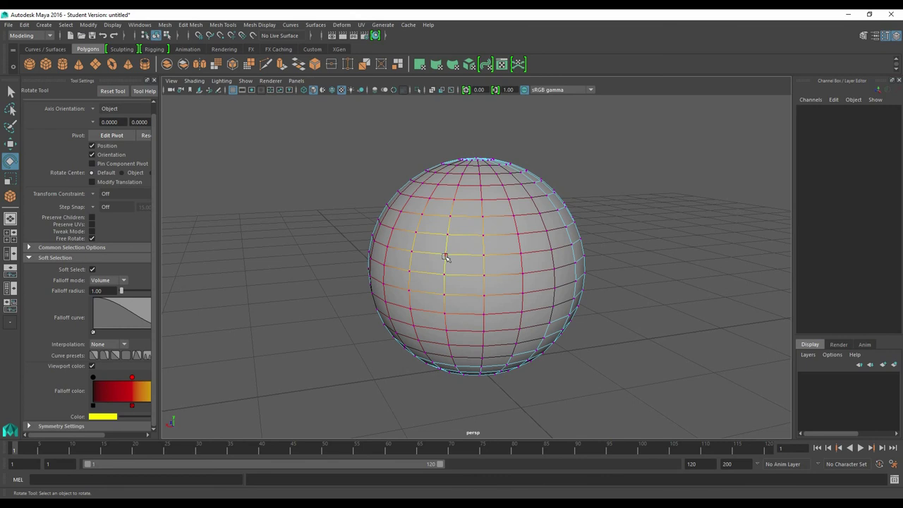
click(451, 238)
Soft-rotate a patch of sphere vertices, undo the twist, and expand Symmetry Settings.
click(448, 236)
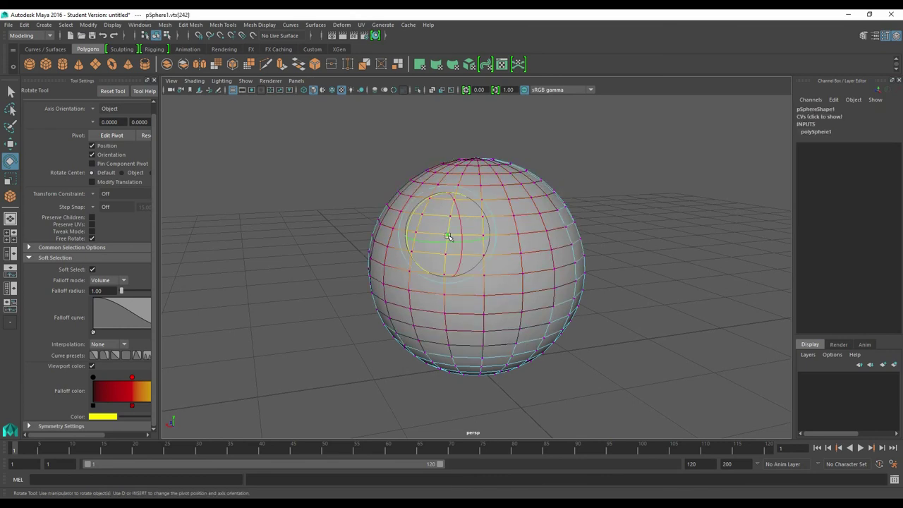
mouse_move(459, 217)
mouse_down()
mouse_move(459, 261)
mouse_move(469, 263)
mouse_move(369, 223)
mouse_move(457, 220)
mouse_move(469, 250)
mouse_up()
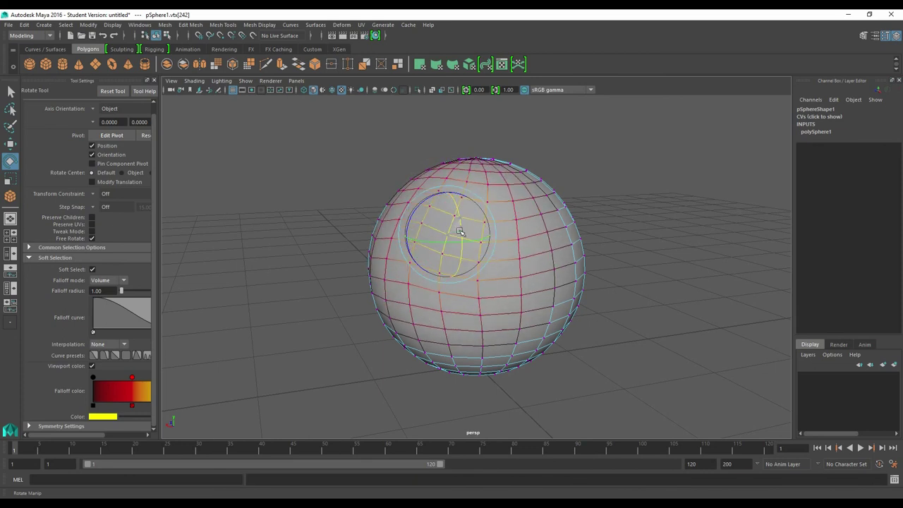
key(ctrl+z)
key(ctrl+z)
key(ctrl+z)
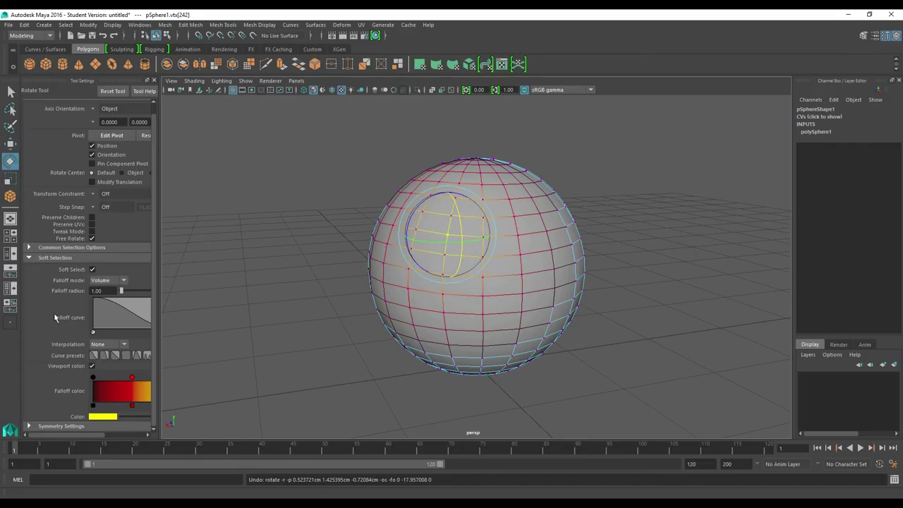
click(29, 427)
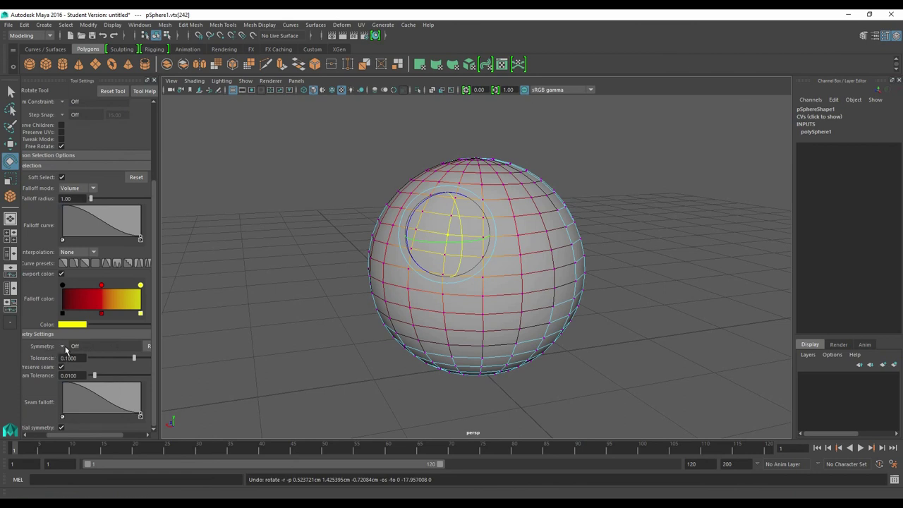
Set the Move tool to soft selection with 0.50 falloff radius and Object X symmetry.
click(67, 348)
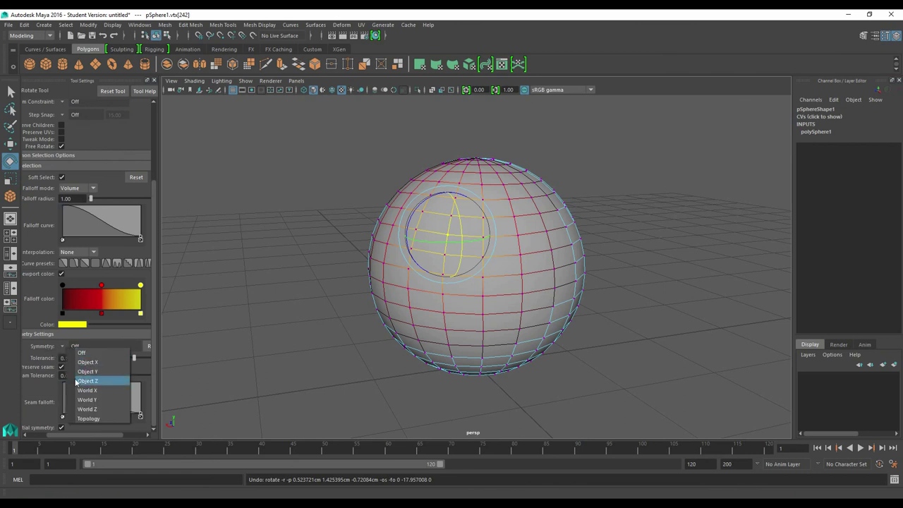
click(190, 373)
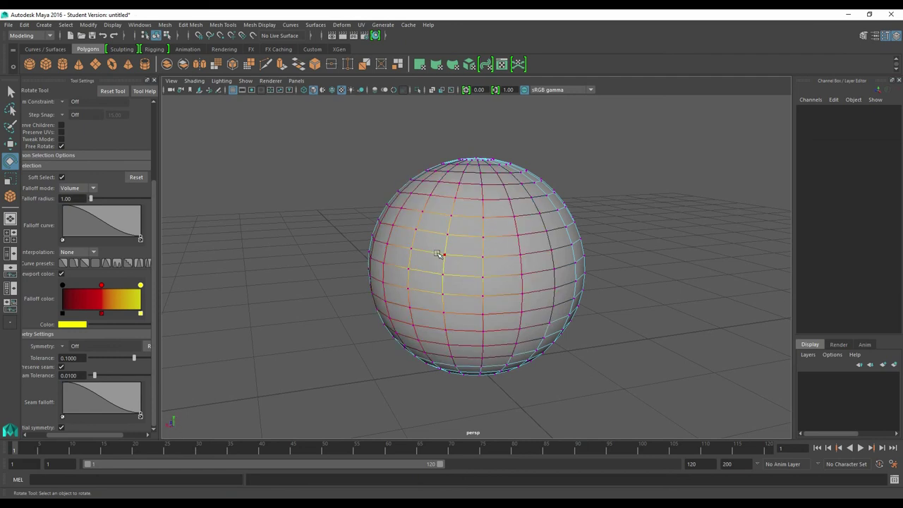
scroll(328, 321, down, 3)
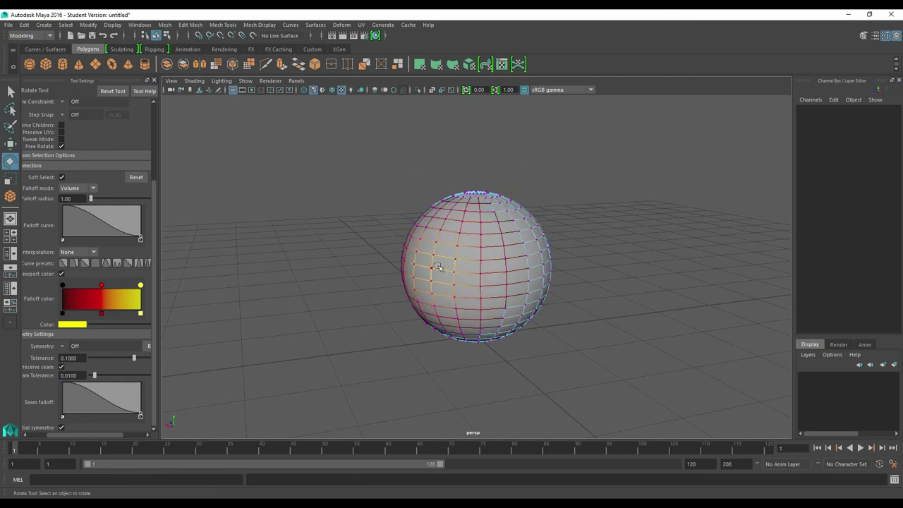
click(11, 143)
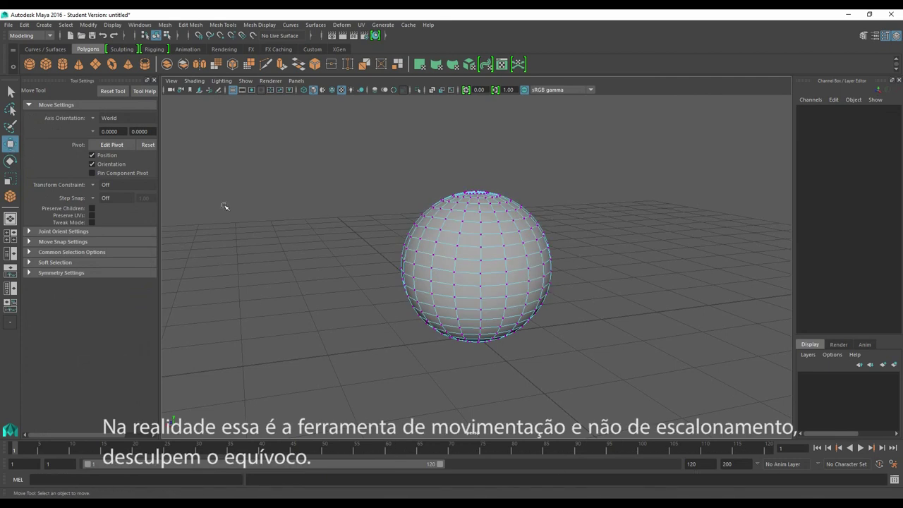
click(28, 262)
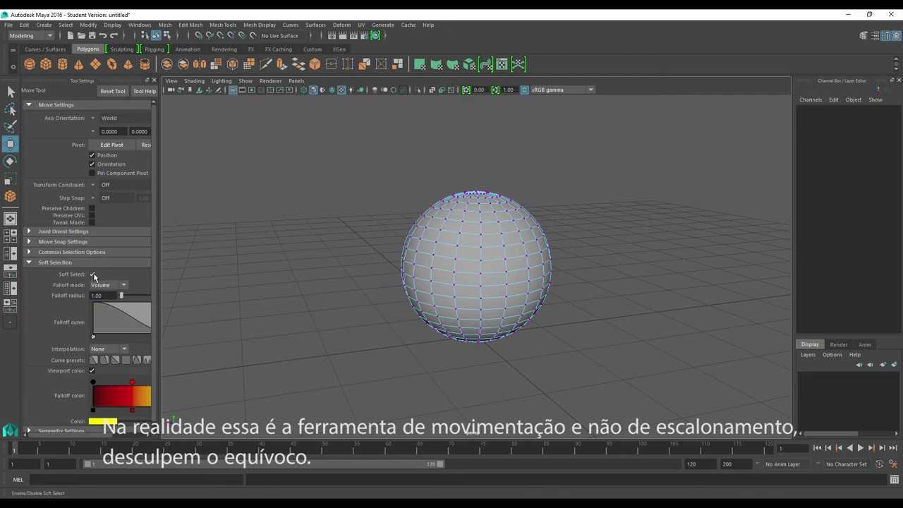
scroll(93, 279, down, 1)
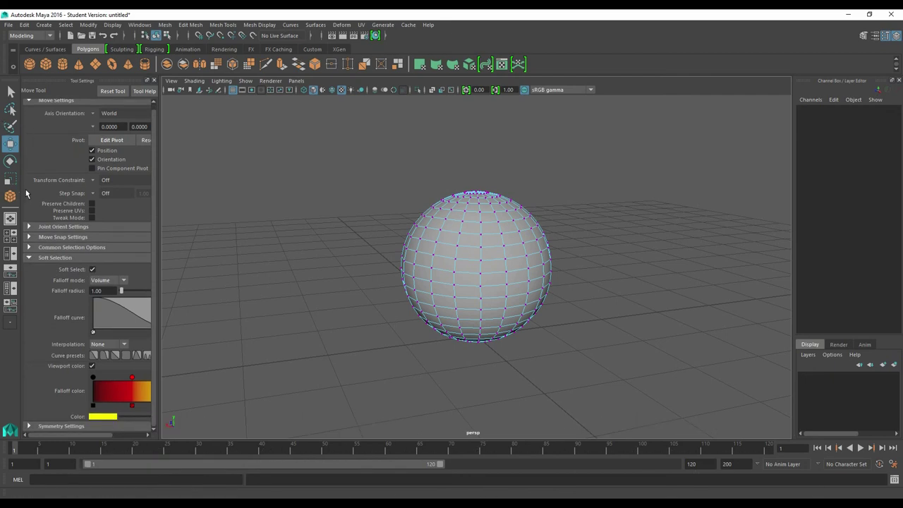
click(28, 426)
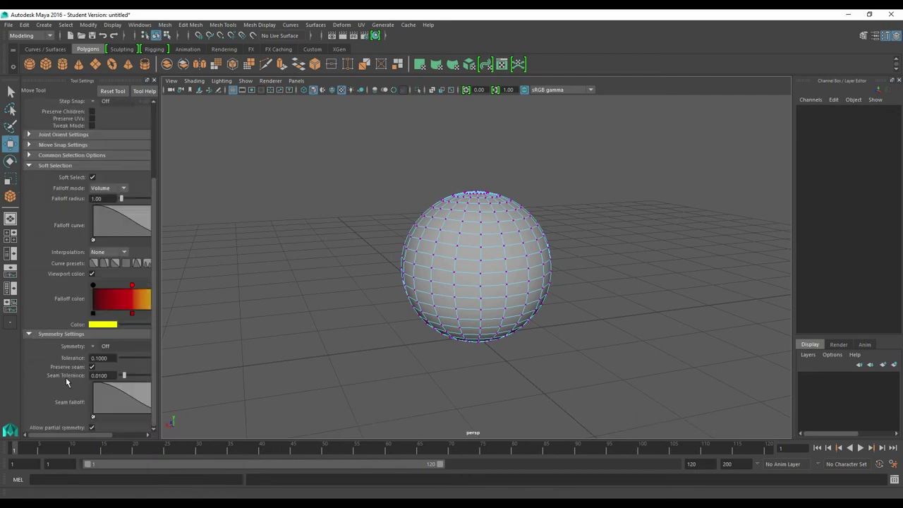
click(92, 347)
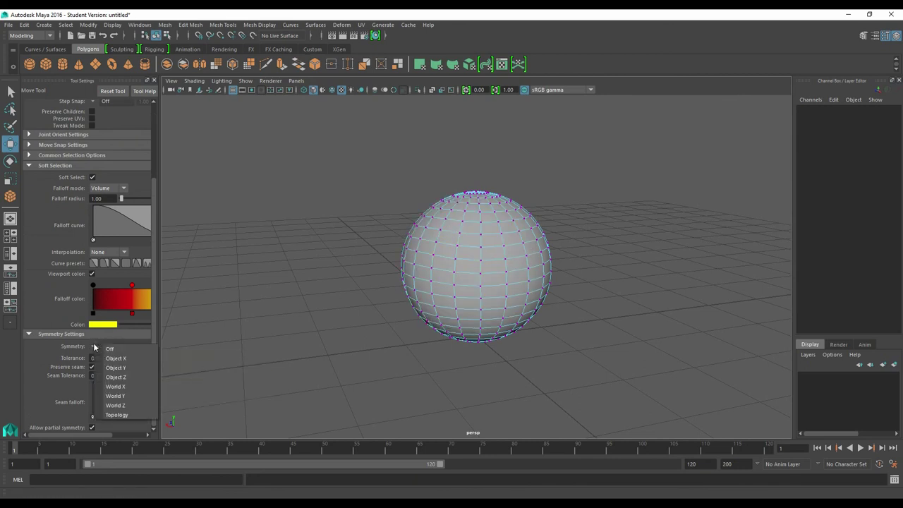
click(131, 358)
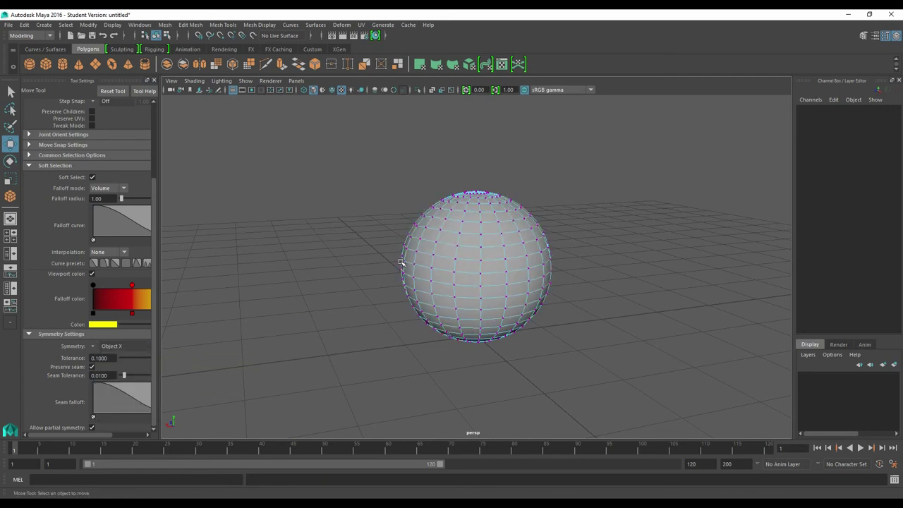
Select a vertex on the sphere's left side, orbit above it, then clear the selection.
click(414, 265)
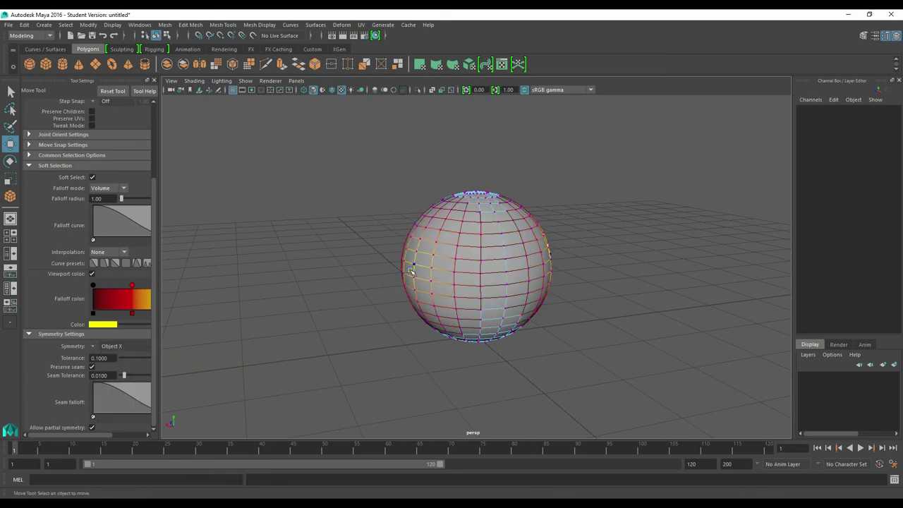
mouse_move(410, 270)
alt+mouse_down()
mouse_move(402, 262)
mouse_move(383, 288)
mouse_move(388, 278)
alt+mouse_up()
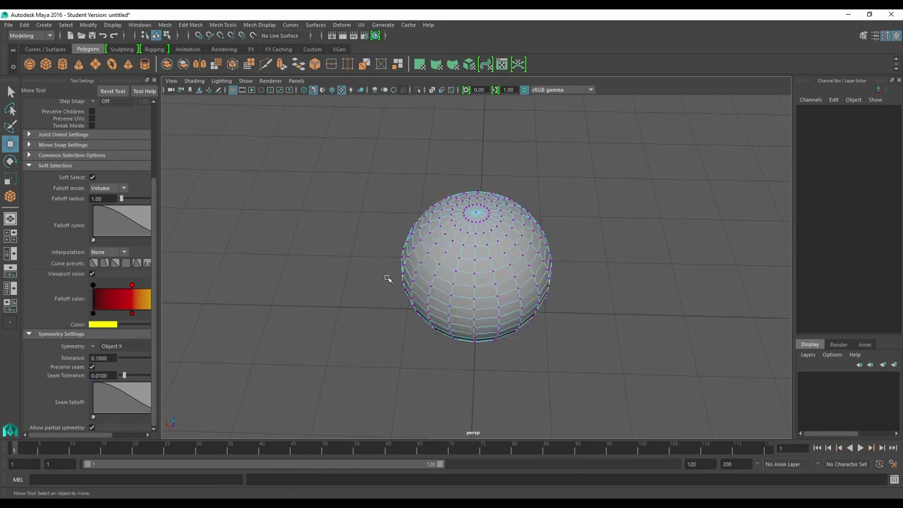
click(392, 273)
Pull mirrored soft-selected vertices outward and upward into pointed horn-like spikes on the sphere.
click(407, 244)
drag(356, 242, 270, 241)
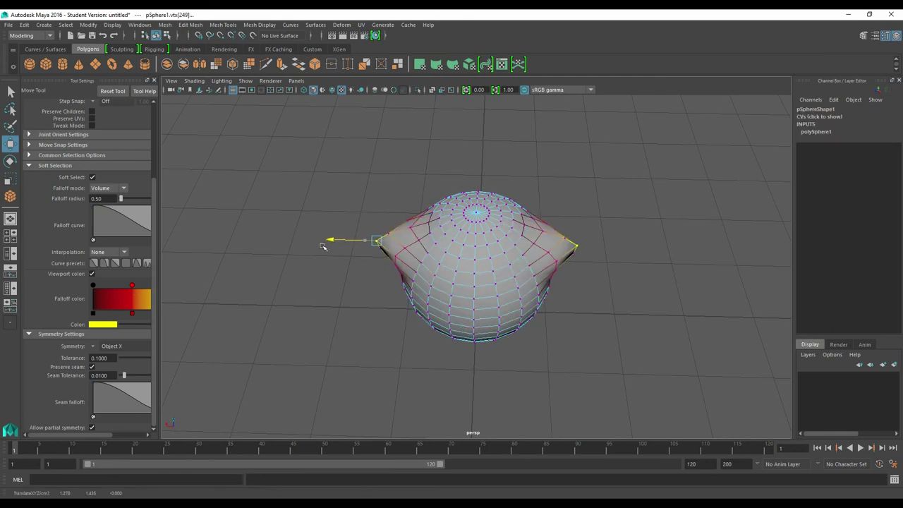
drag(310, 206, 357, 149)
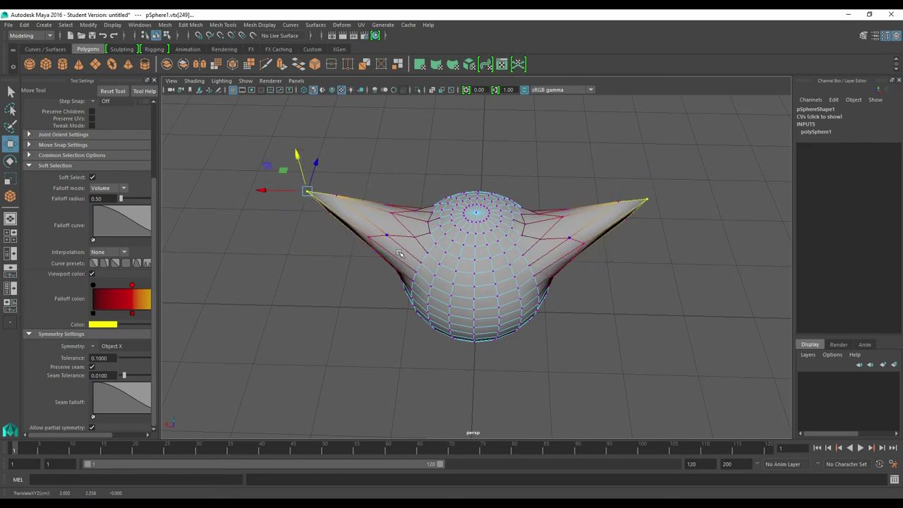
mouse_move(478, 275)
alt+mouse_down()
mouse_move(588, 232)
mouse_move(686, 243)
alt+mouse_up()
click(455, 258)
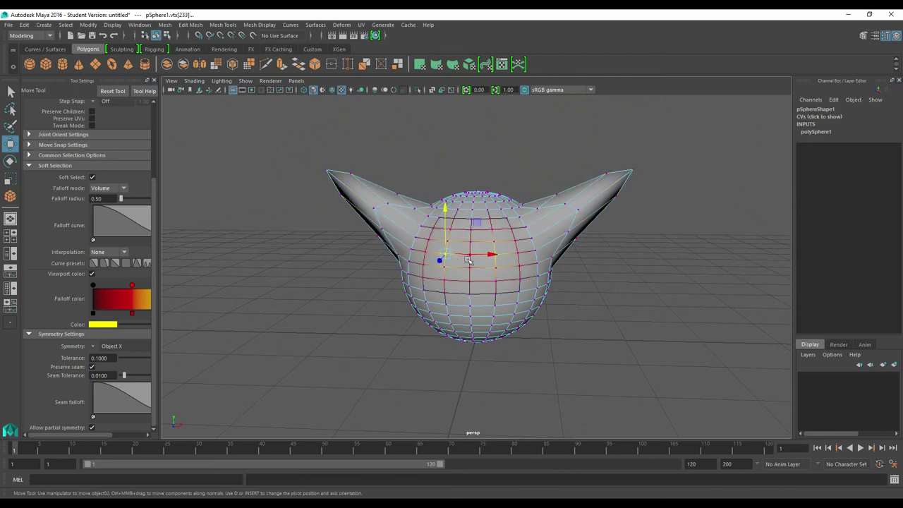
alt+drag(455, 258, 530, 262)
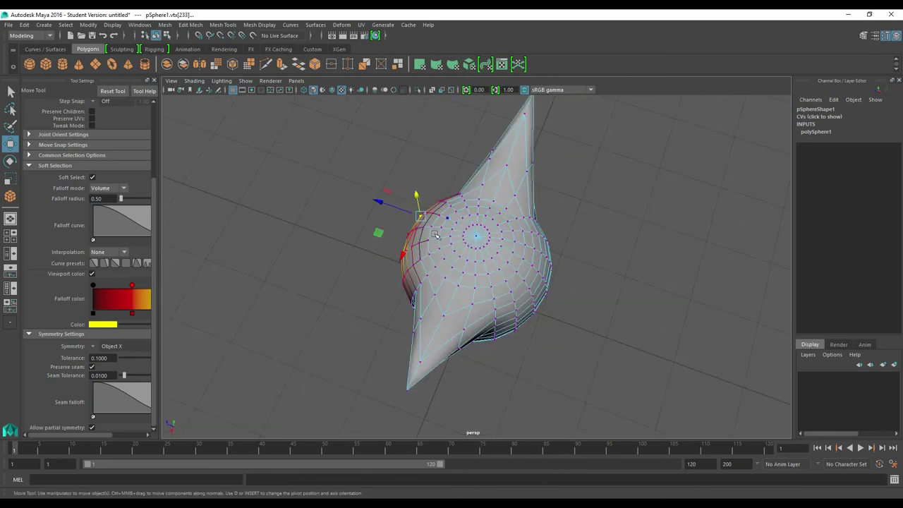
mouse_move(391, 207)
mouse_down()
mouse_move(328, 185)
mouse_move(501, 209)
mouse_up()
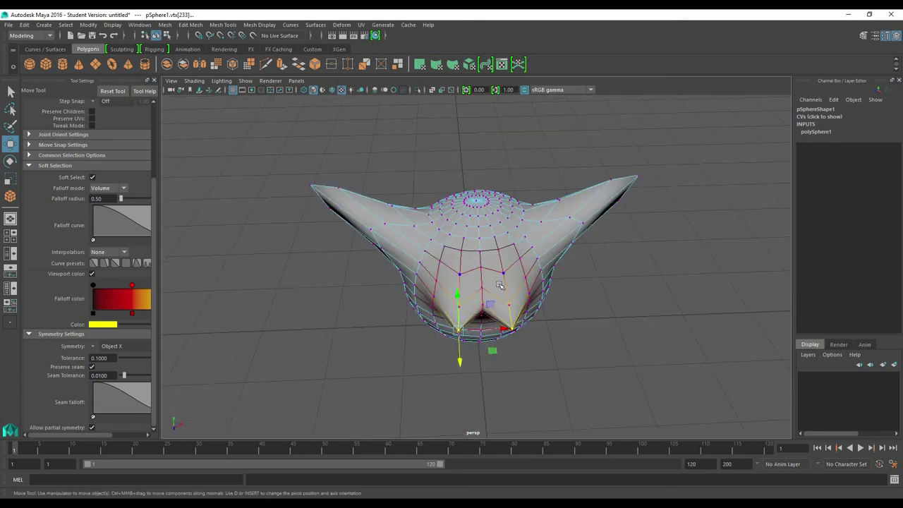
View the horned sphere from the side and marquee-select its left-half vertices.
alt+drag(400, 275, 374, 278)
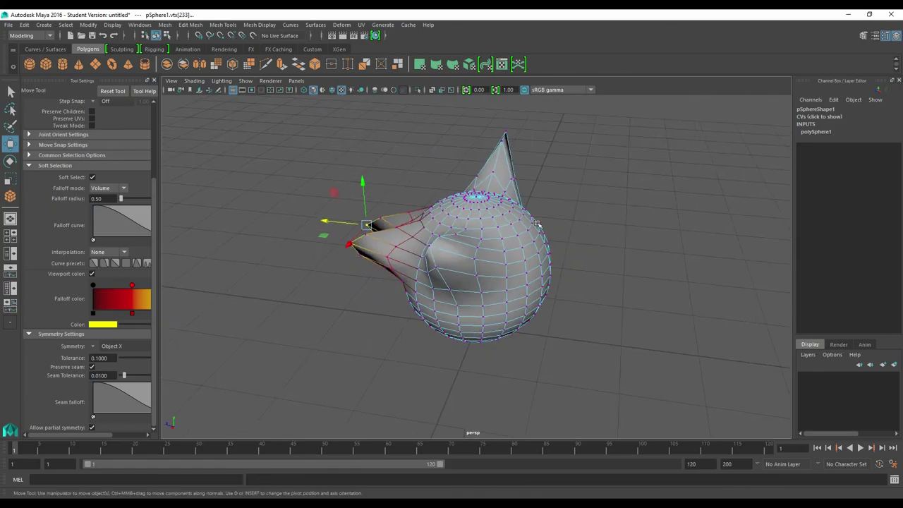
click(11, 91)
drag(299, 128, 490, 323)
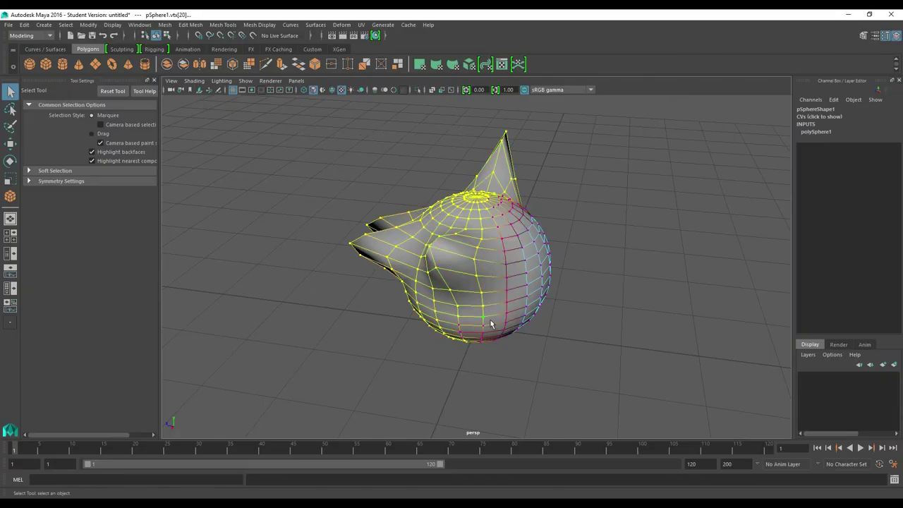
Box-select the right half of the sphere's vertices and delete them, then clear the selection.
click(661, 153)
drag(665, 154, 473, 372)
key(Delete)
drag(663, 199, 456, 348)
key(Delete)
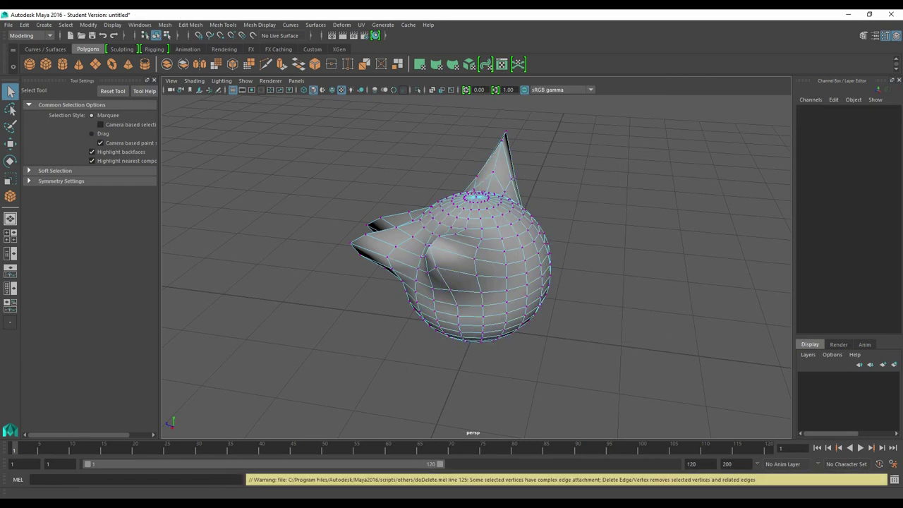
mouse_move(624, 225)
mouse_down()
mouse_move(565, 261)
mouse_move(525, 351)
mouse_up()
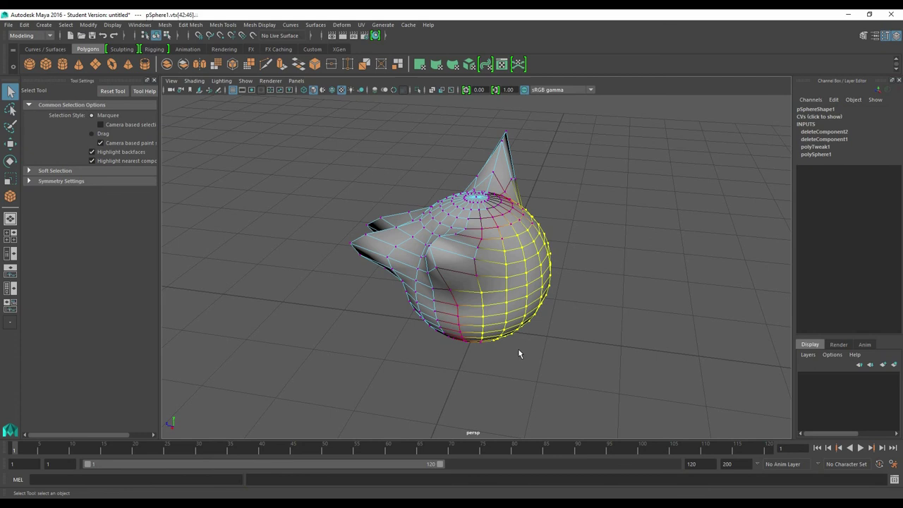
click(525, 351)
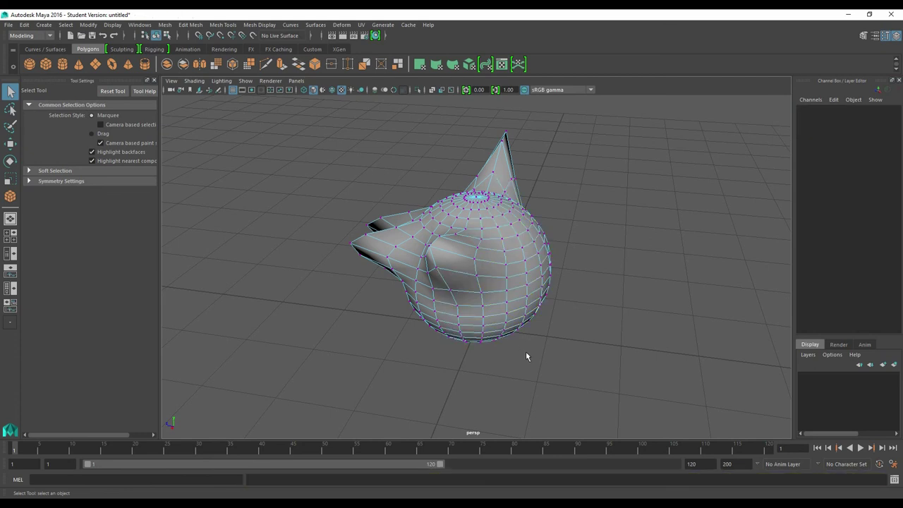
Return to Object Mode, select the sphere mesh and delete it.
right_click(454, 256)
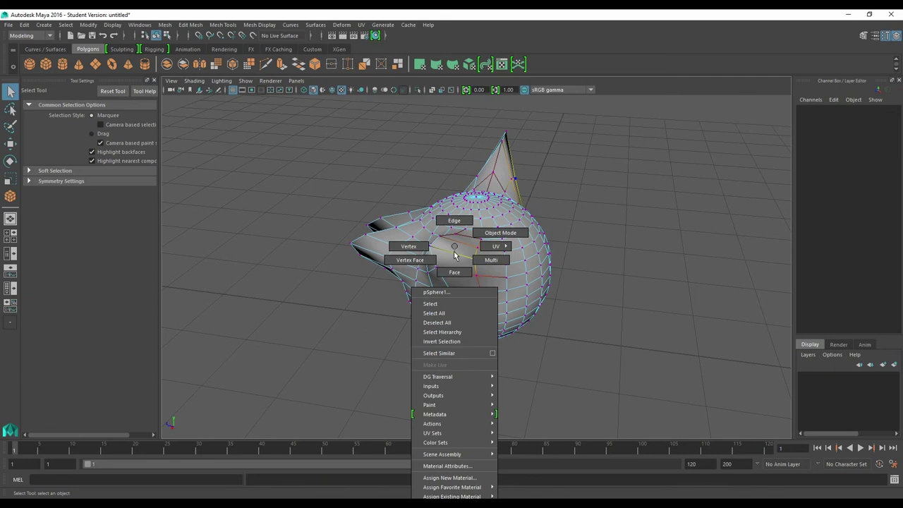
right_drag(454, 255, 504, 235)
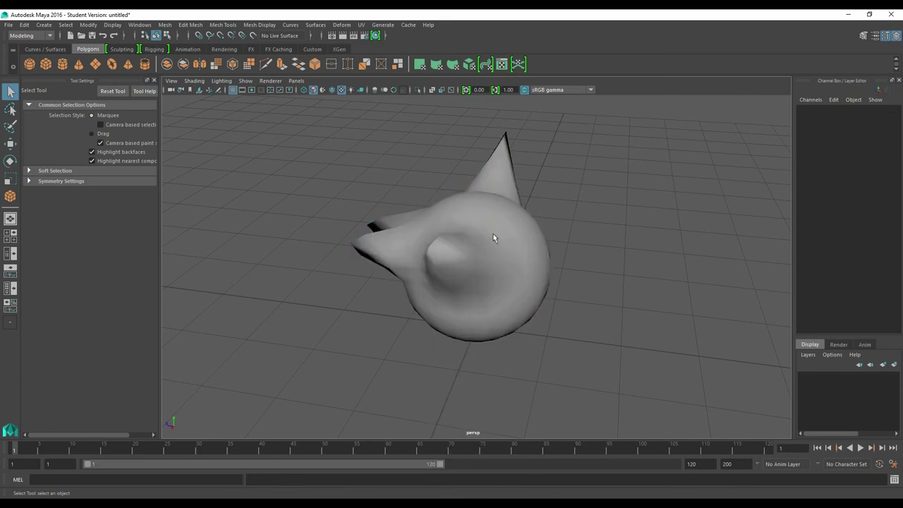
click(494, 238)
key(Delete)
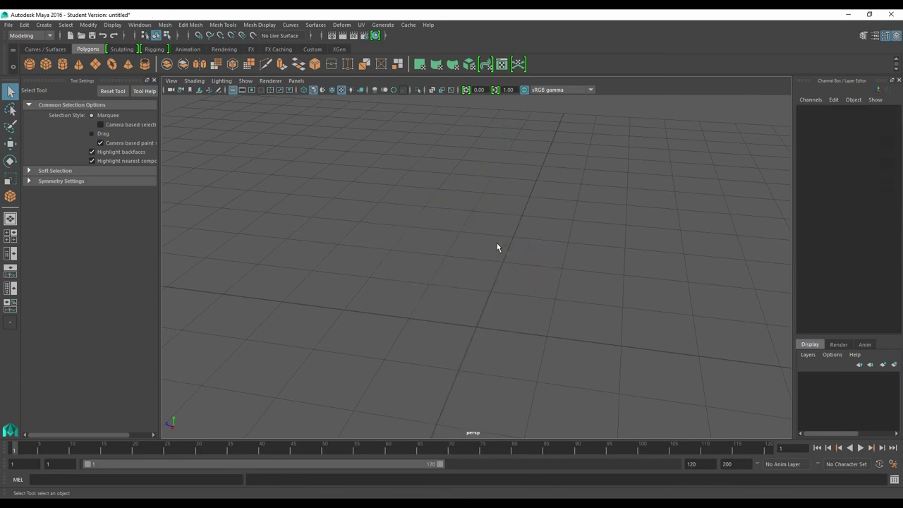
Hide Tool Settings and create a default 1×1×1 polygon cube, leaving its options unchanged.
click(155, 81)
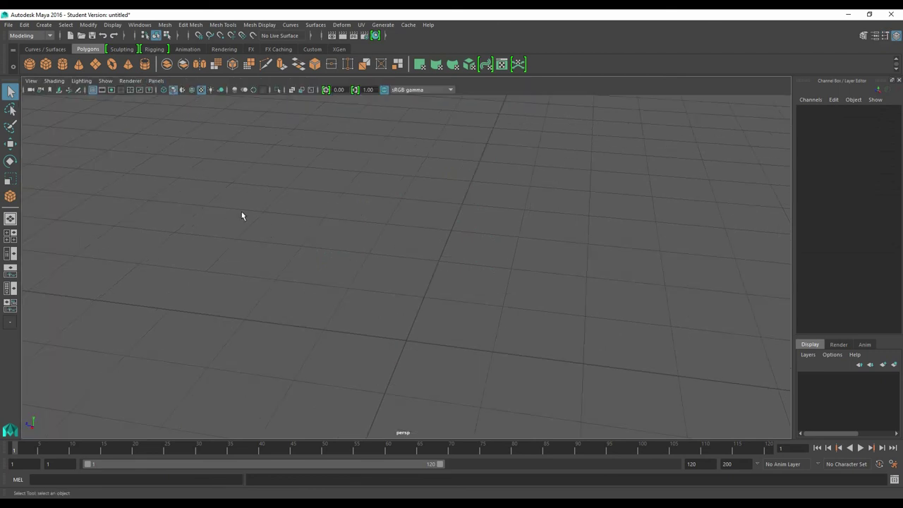
click(44, 24)
mouse_move(71, 49)
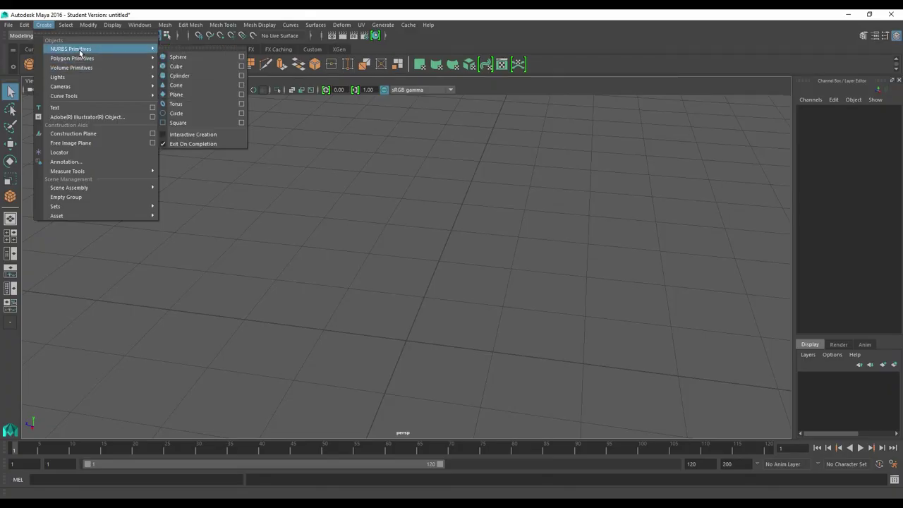
click(209, 76)
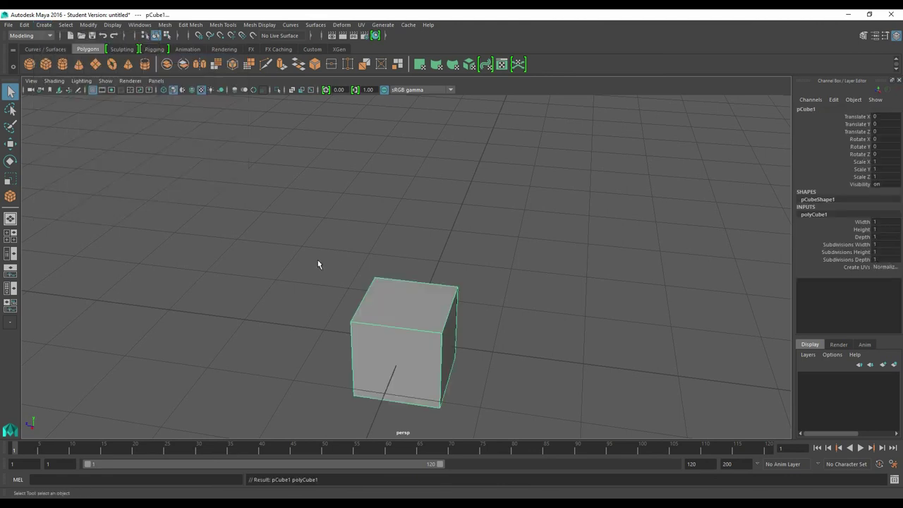
click(43, 25)
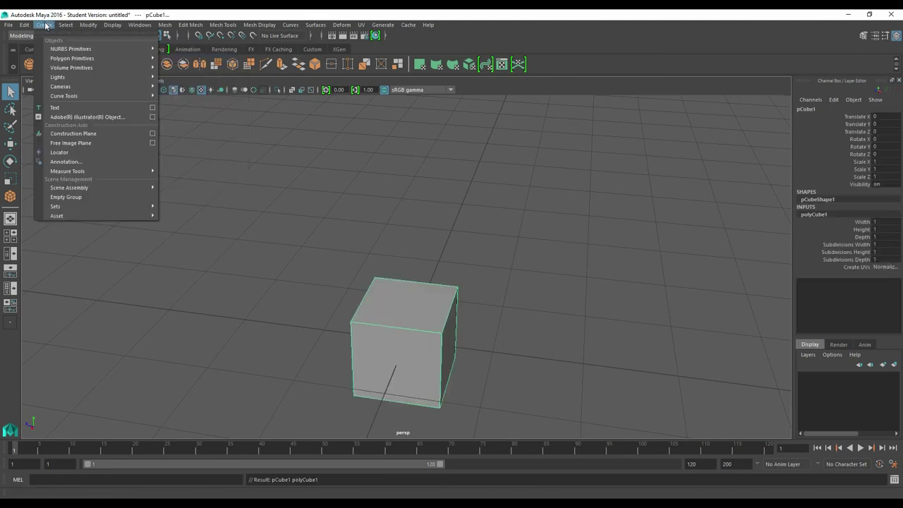
mouse_move(72, 58)
click(242, 75)
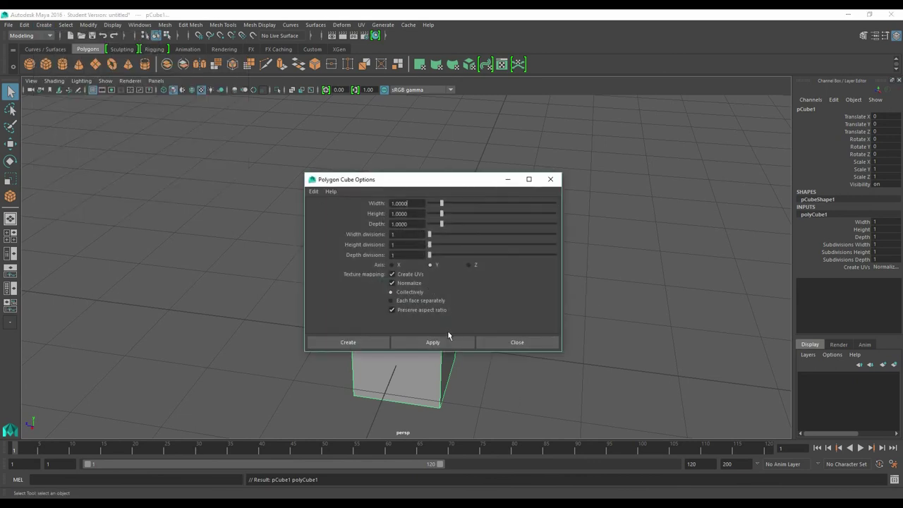
click(486, 342)
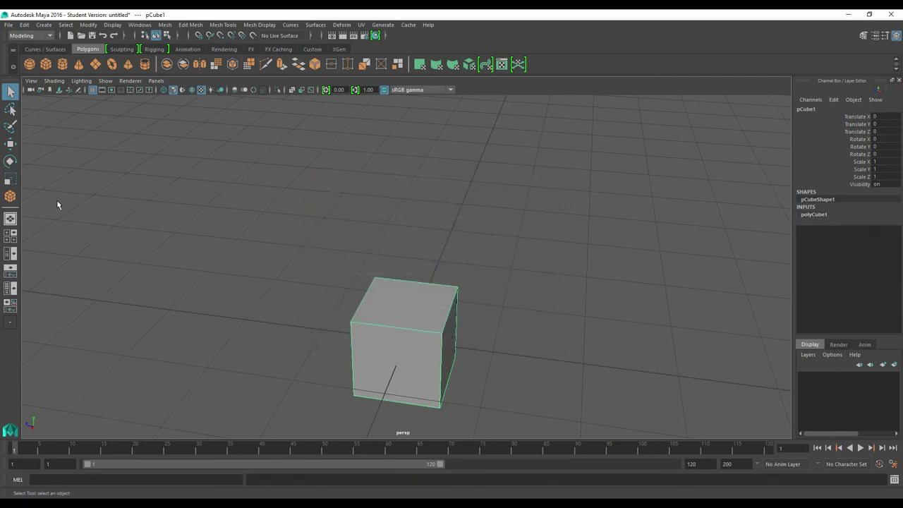
click(11, 143)
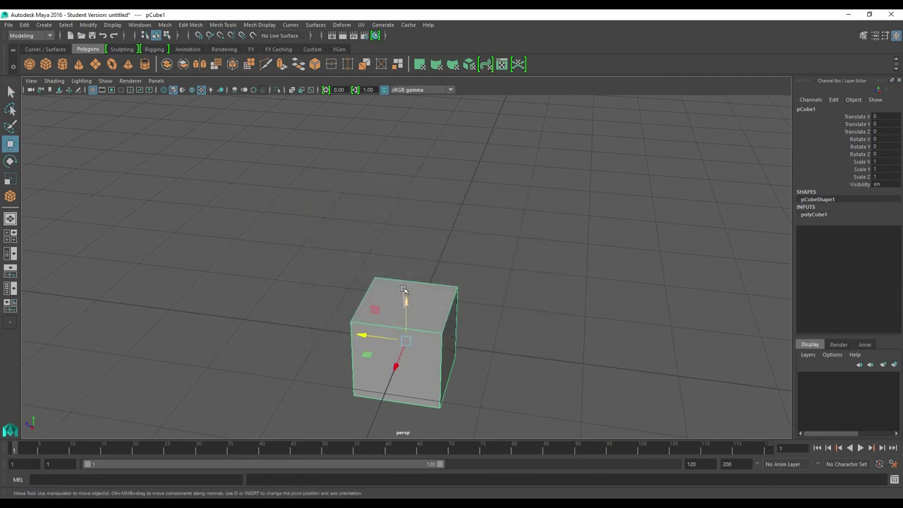
Raise the cube to Translate Y 0.509 and extrude its faces.
drag(406, 304, 404, 263)
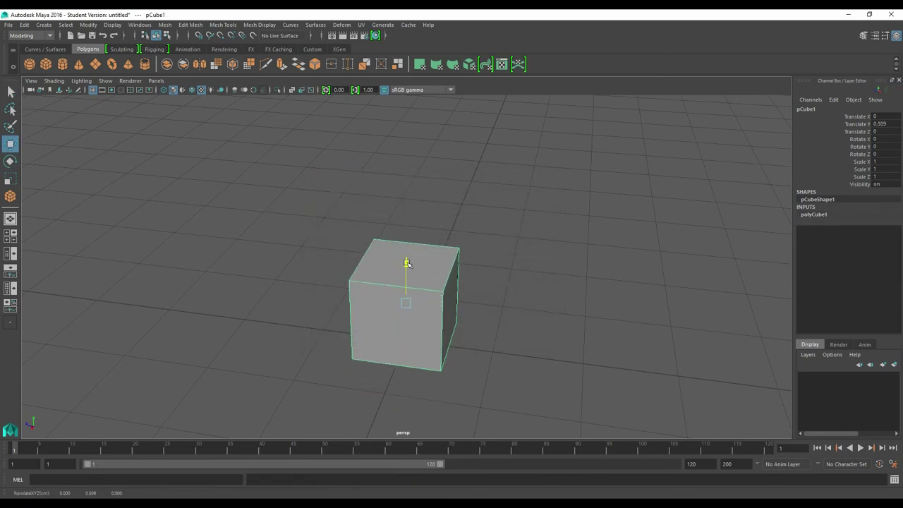
alt+drag(486, 292, 464, 266)
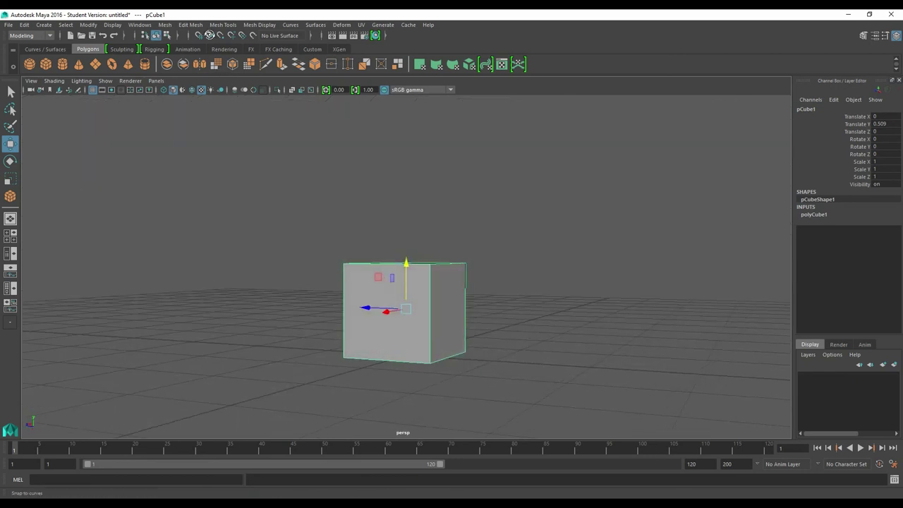
click(195, 25)
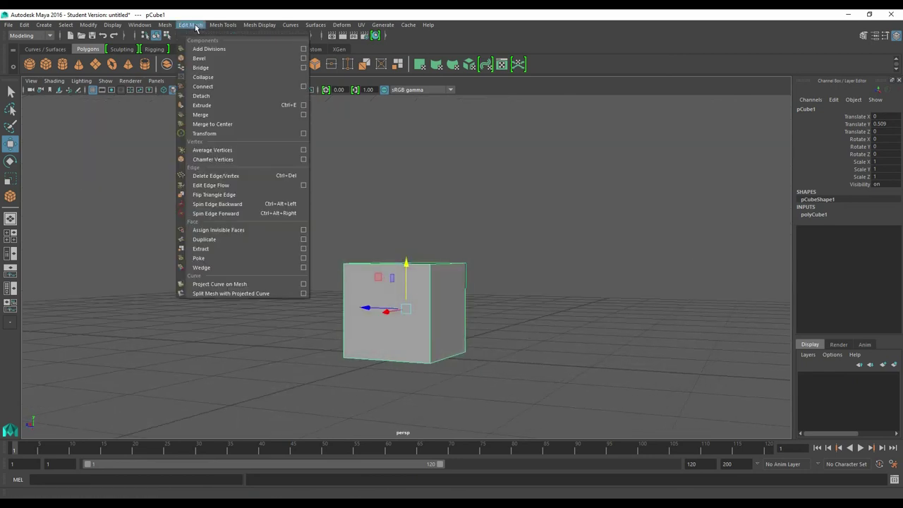
click(212, 105)
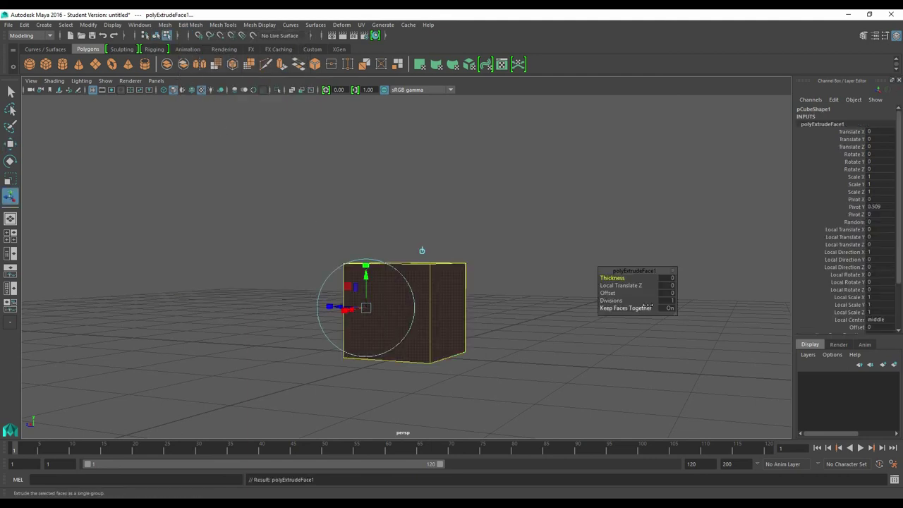
Stretch the extruded face along X, then undo both the stretch and the extrusion.
scroll(439, 299, up, 3)
scroll(439, 298, up, 1)
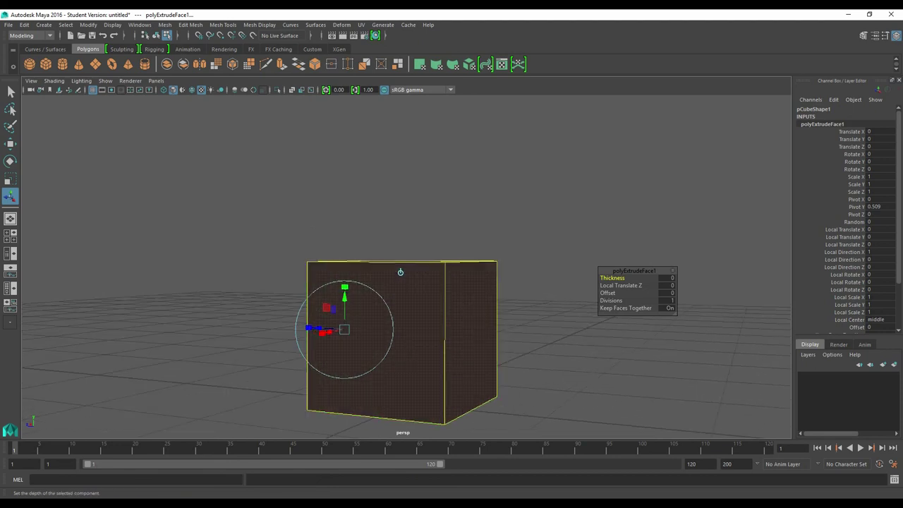
drag(326, 331, 300, 329)
alt+drag(434, 297, 466, 208)
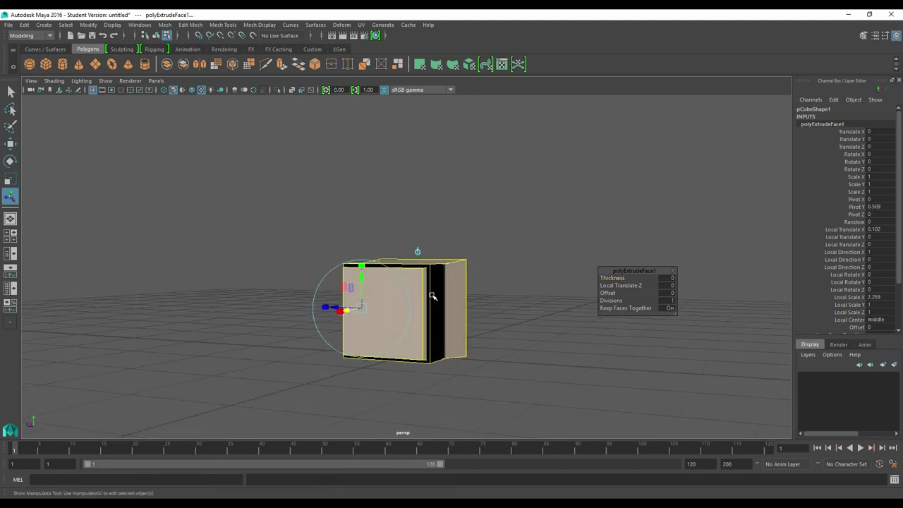
key(ctrl+z)
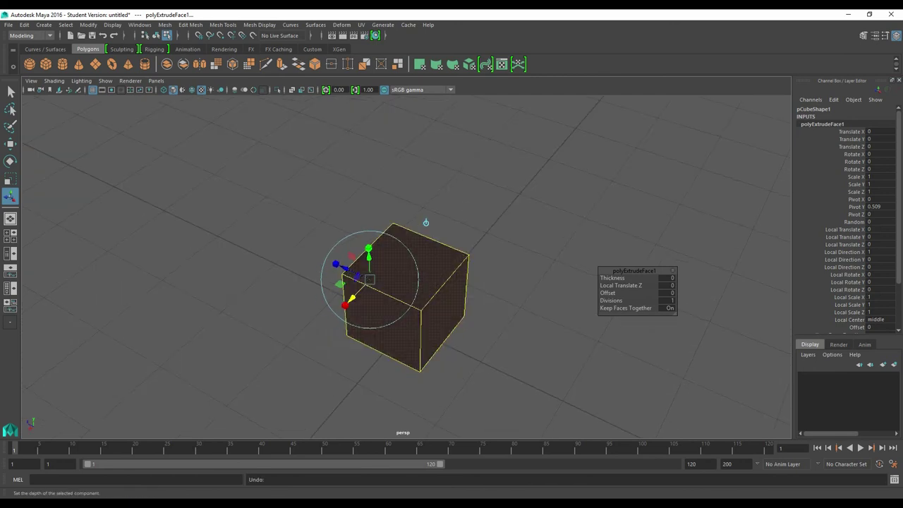
key(ctrl+z)
click(11, 91)
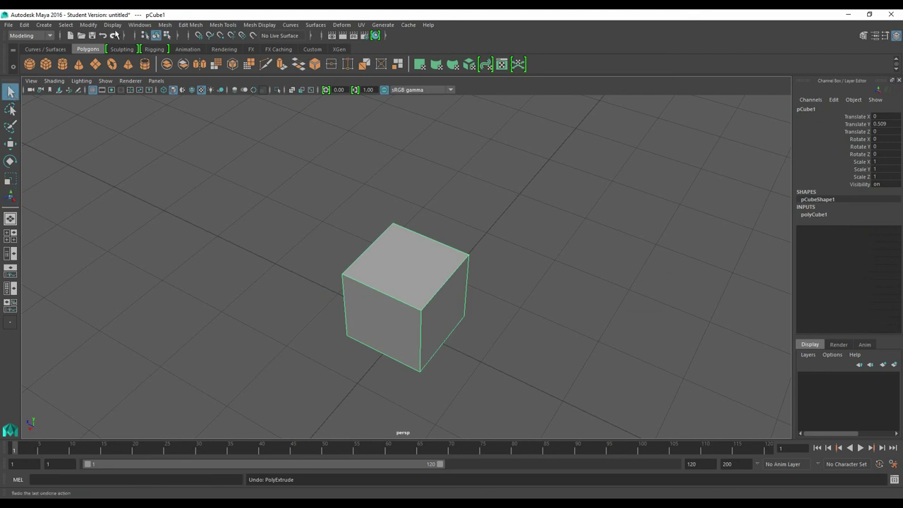
Insert Edge Loop: add vertical loops near left and right sides, horizontal loops near top and bottom.
click(229, 25)
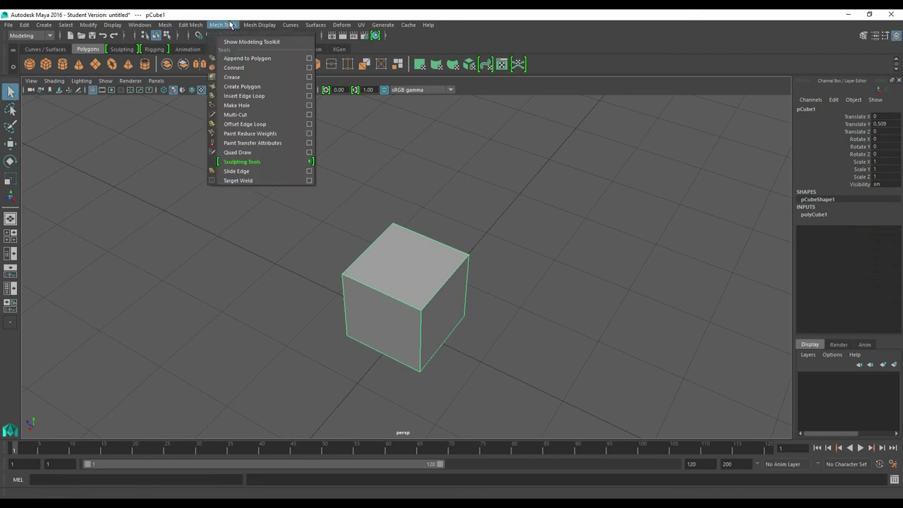
click(248, 96)
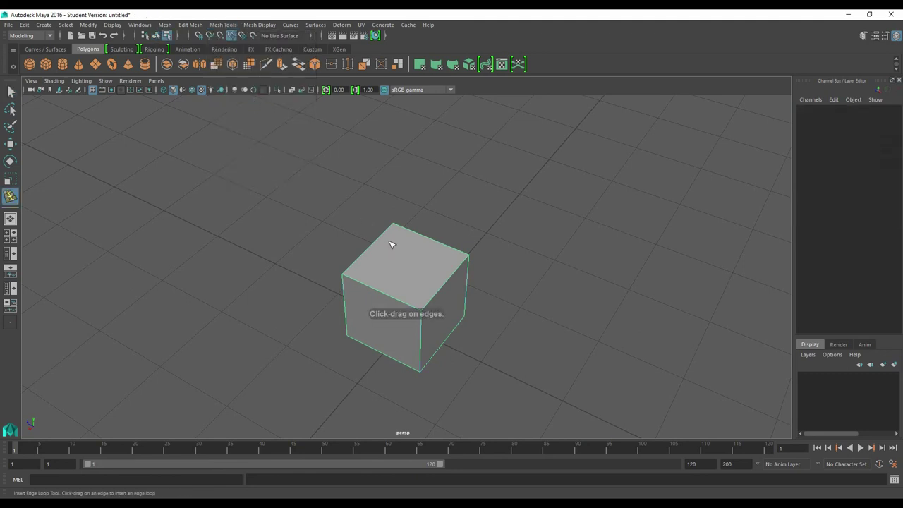
mouse_move(383, 332)
alt+mouse_down()
mouse_move(409, 288)
mouse_move(399, 299)
alt+mouse_up()
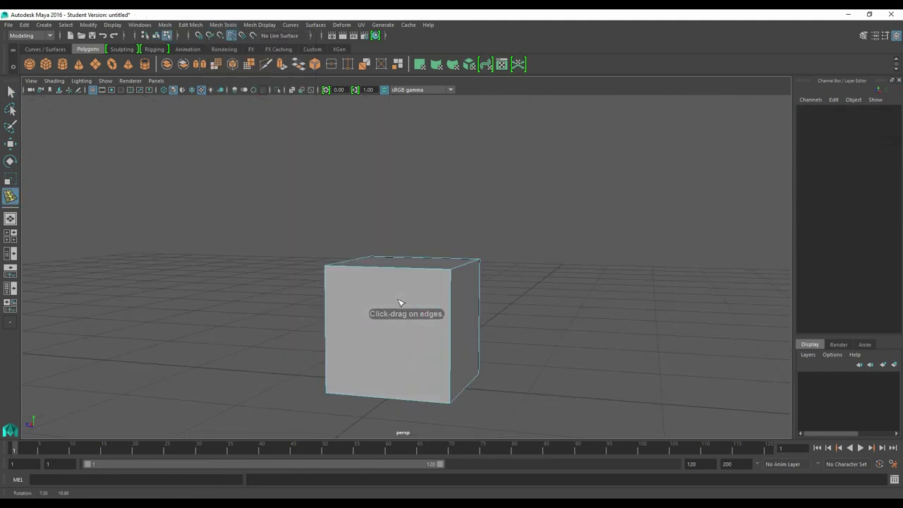
click(354, 268)
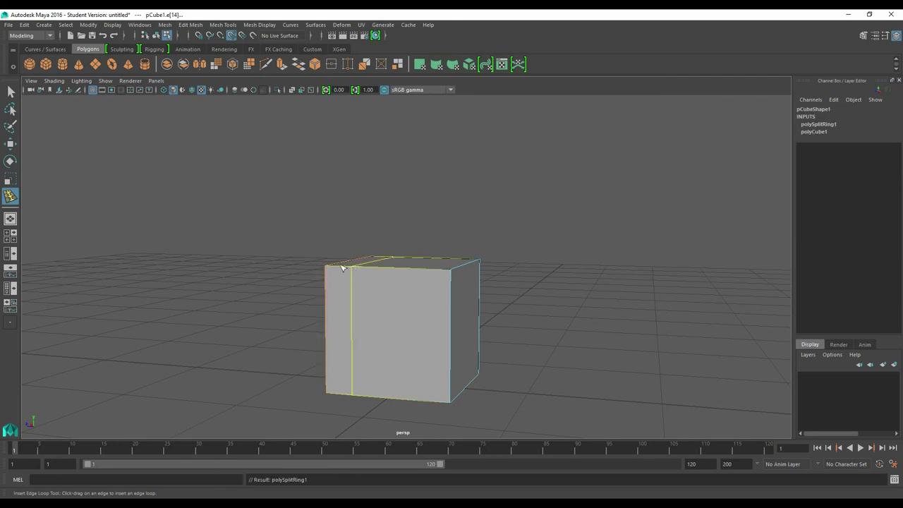
click(426, 272)
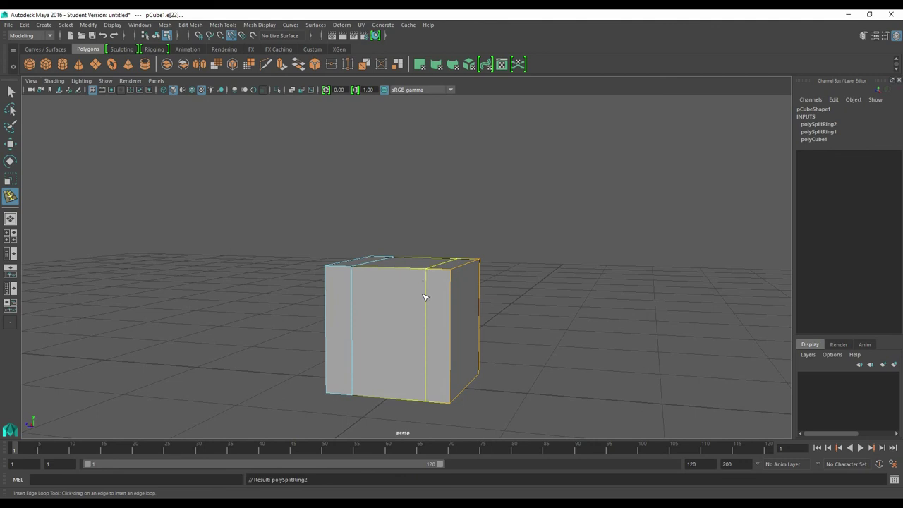
click(451, 303)
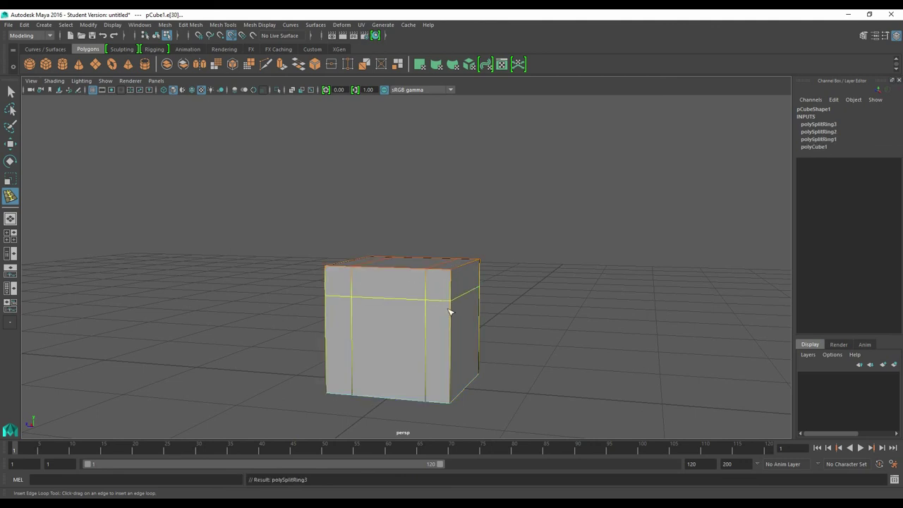
click(452, 362)
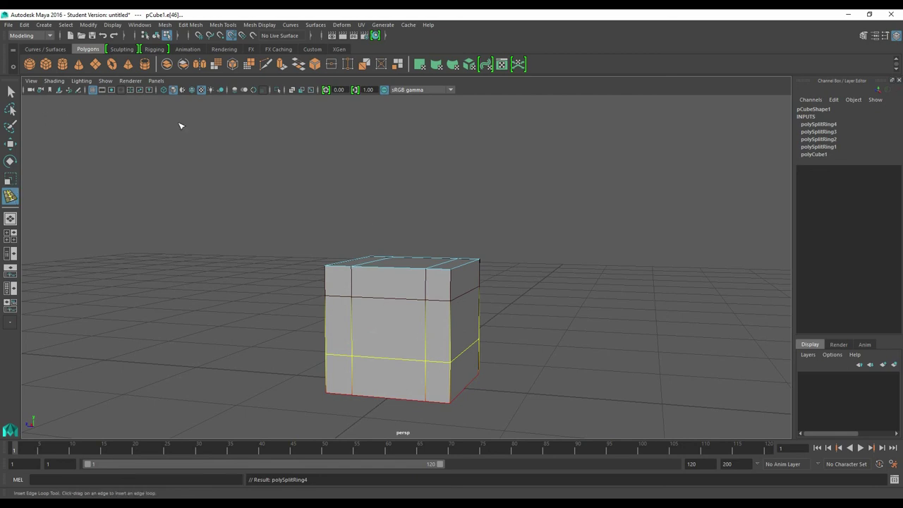
Turn off Soft Select in the Move tool settings and switch to the Select tool.
double_click(10, 144)
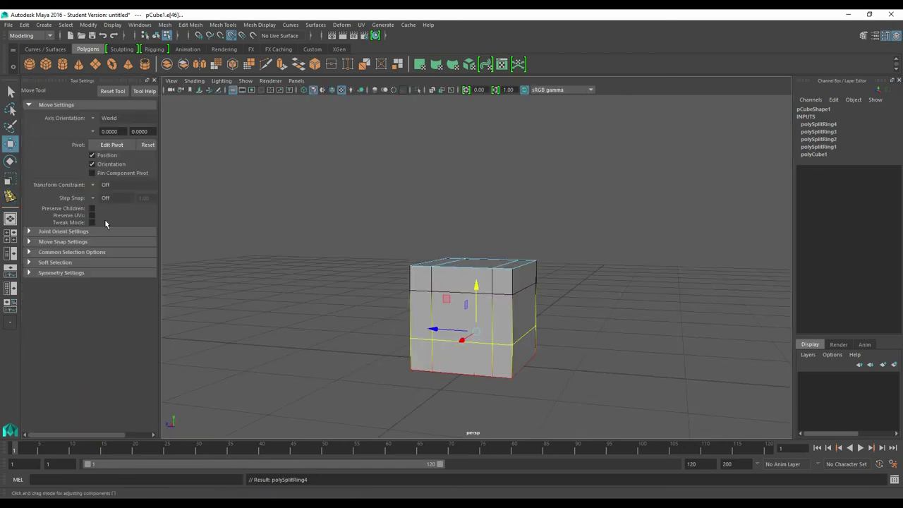
click(29, 264)
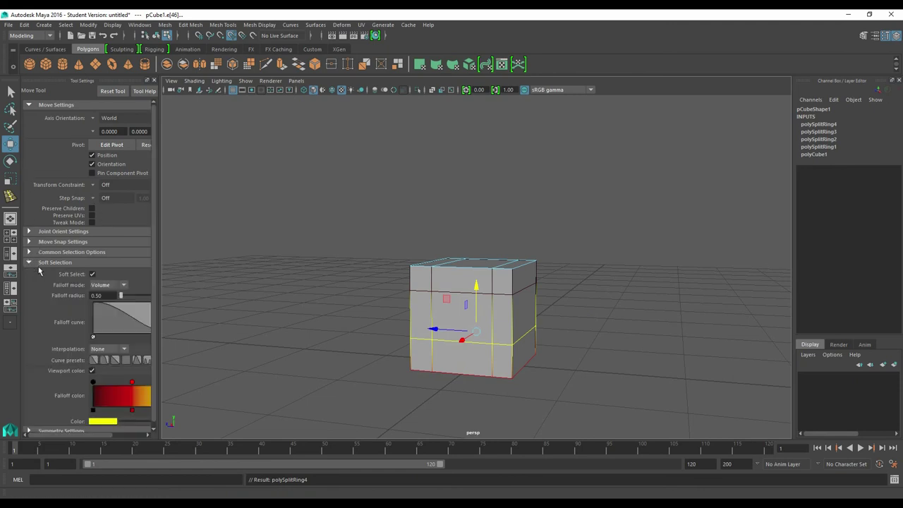
click(92, 274)
click(154, 80)
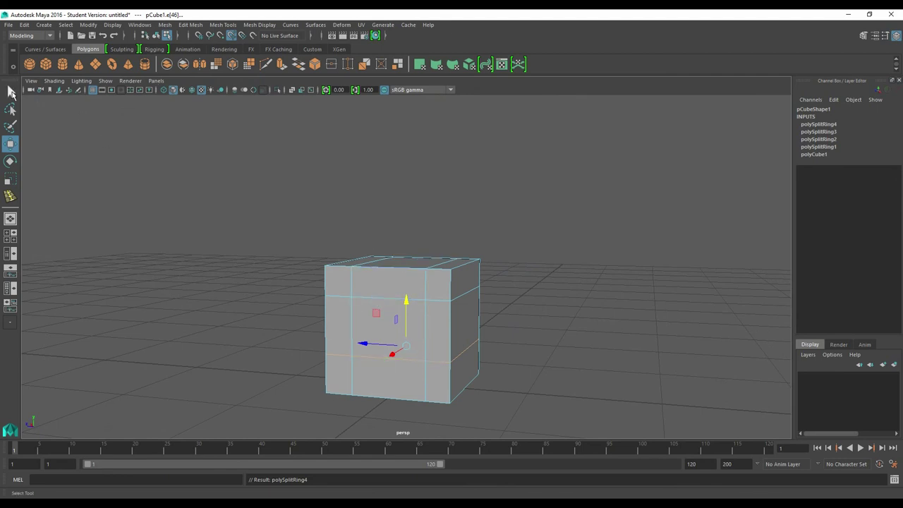
click(11, 94)
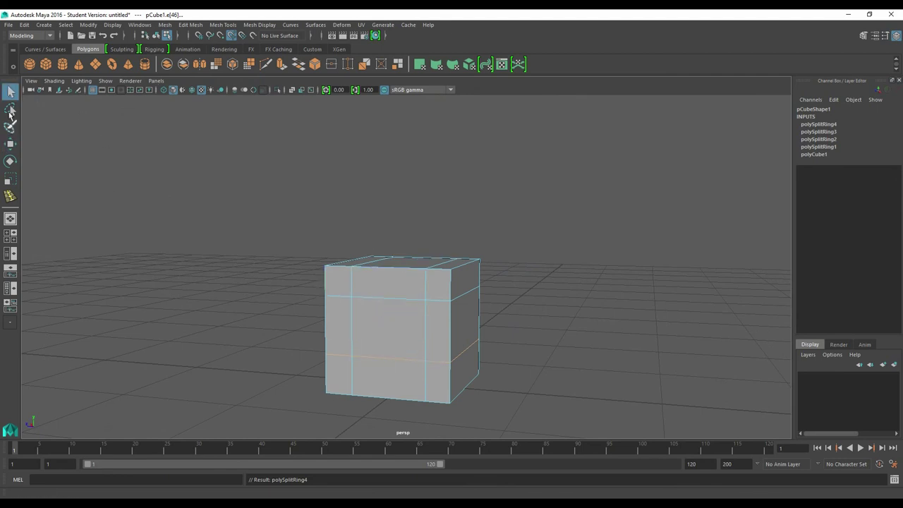
Click through the cube's edges, settling on its right vertical edge.
click(385, 302)
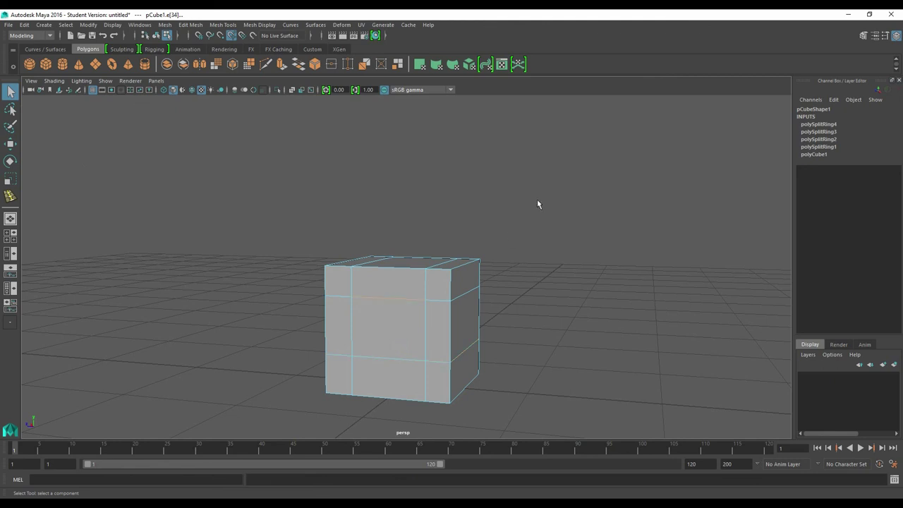
scroll(416, 289, up, 2)
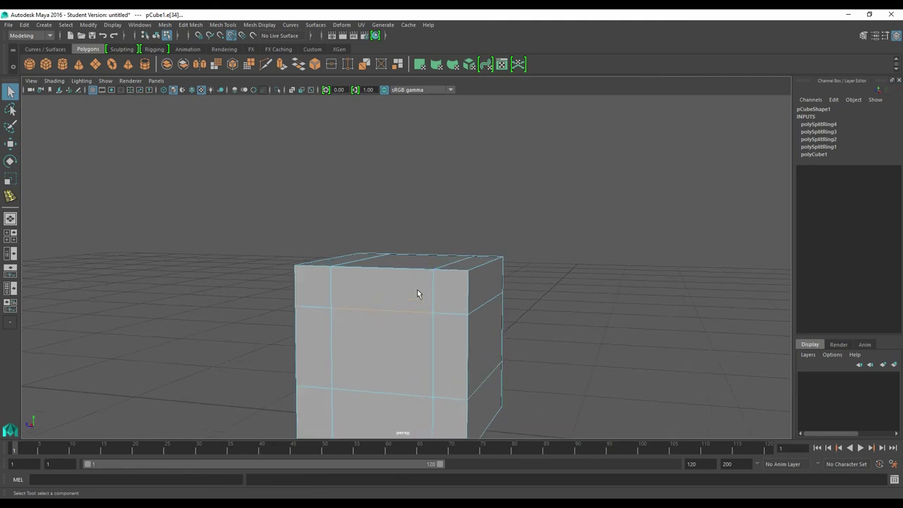
click(429, 286)
click(397, 298)
mouse_move(396, 293)
alt+mouse_down()
mouse_move(401, 326)
mouse_move(484, 318)
mouse_move(454, 286)
mouse_move(402, 295)
alt+mouse_up()
click(352, 320)
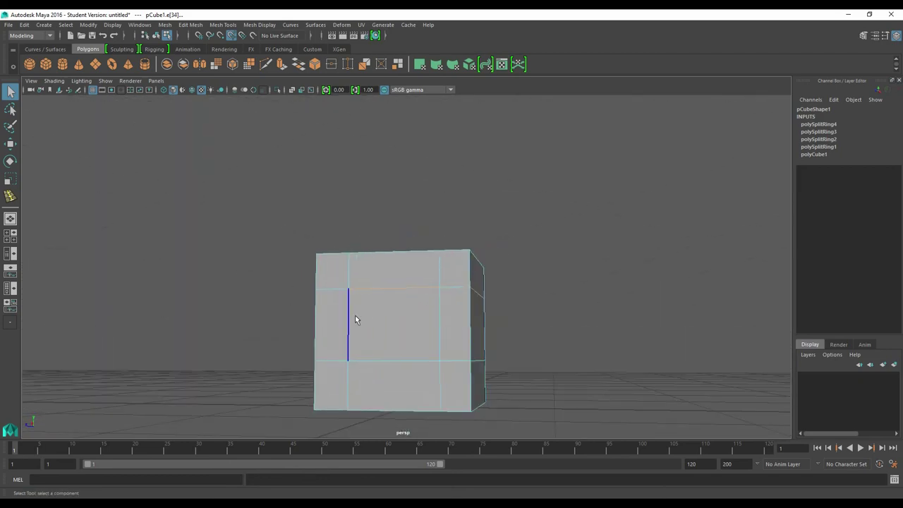
click(348, 320)
click(438, 313)
mouse_move(437, 308)
alt+mouse_down()
mouse_move(417, 322)
mouse_move(282, 298)
mouse_move(334, 322)
mouse_move(395, 312)
mouse_move(317, 227)
alt+mouse_up()
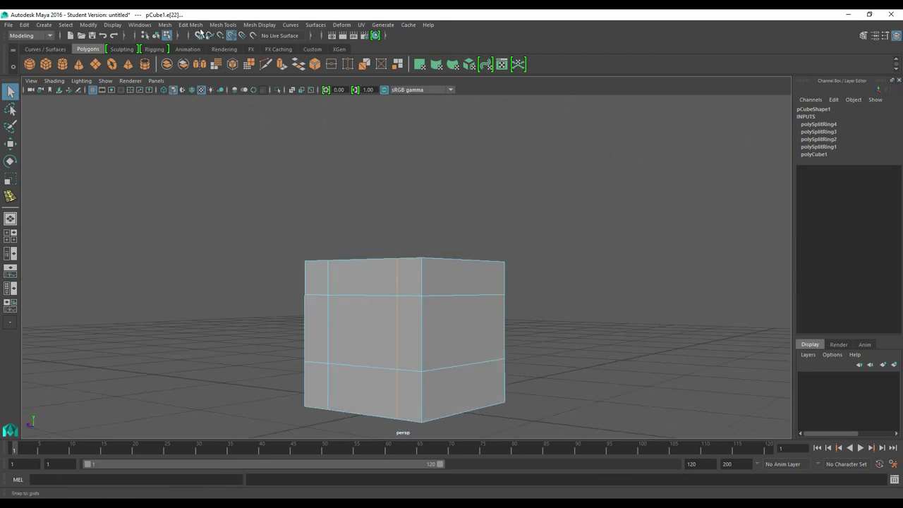
click(196, 26)
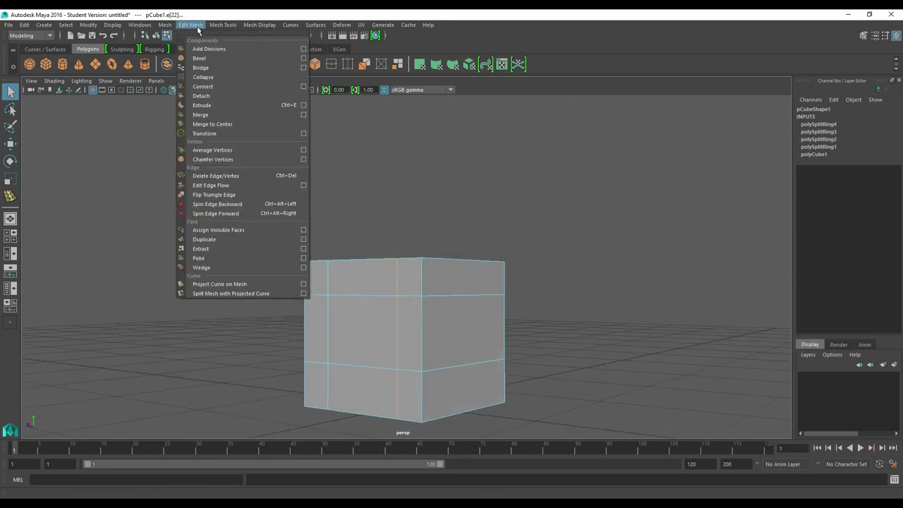
Extrude the selected edge, undo the trial pull, and edit the extrusion's Offset value.
click(205, 105)
mouse_move(416, 261)
mouse_down()
mouse_move(466, 261)
mouse_move(443, 194)
mouse_move(375, 211)
mouse_move(409, 191)
mouse_move(416, 211)
mouse_move(389, 201)
mouse_move(359, 237)
mouse_up()
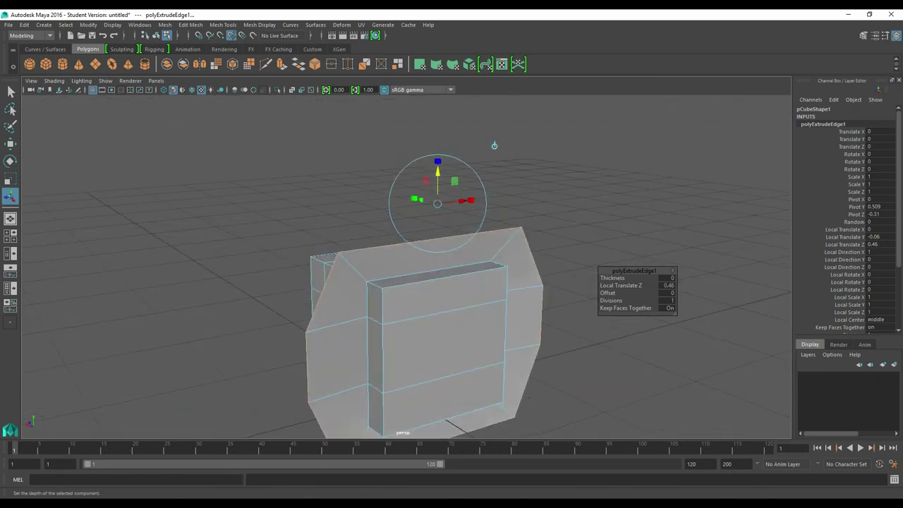
key(ctrl+z)
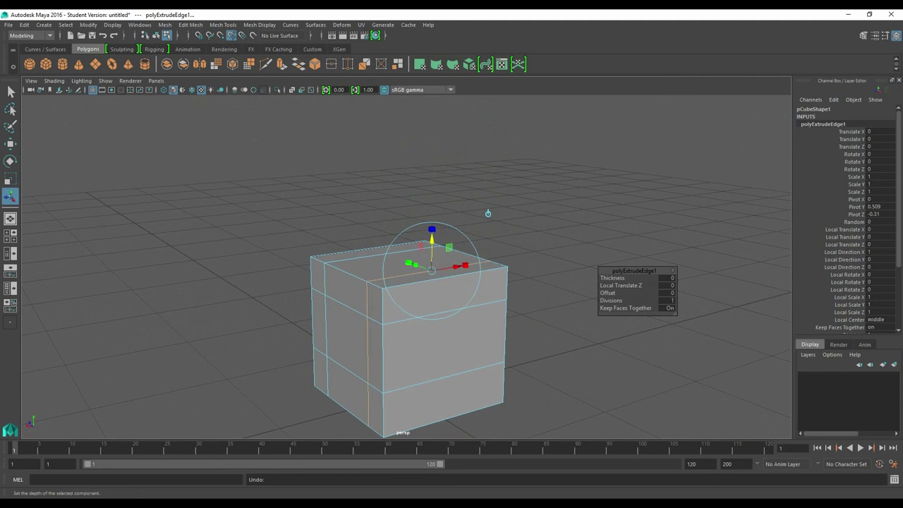
click(666, 292)
text(1)
Move the extruded edge to Local Translate Y 0.023 and scale it 1.347 on Local Y.
alt+drag(488, 213, 506, 203)
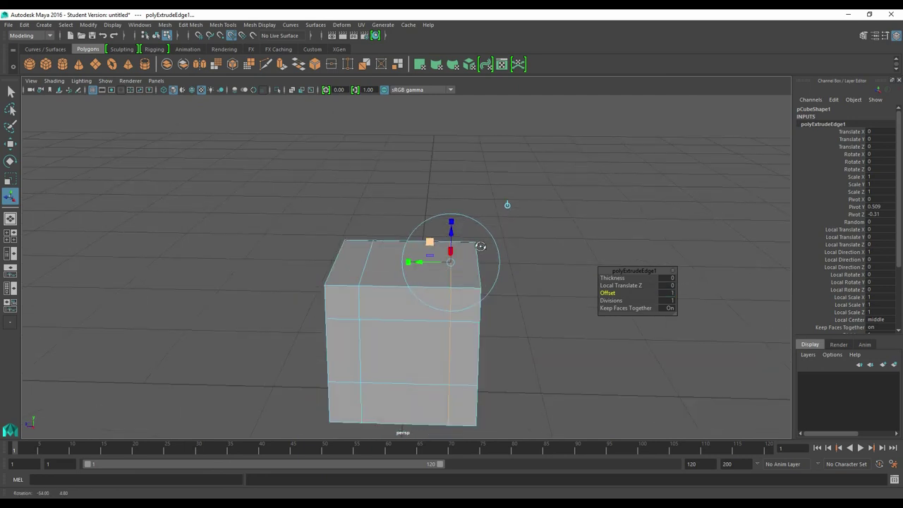
middle_drag(495, 204, 485, 204)
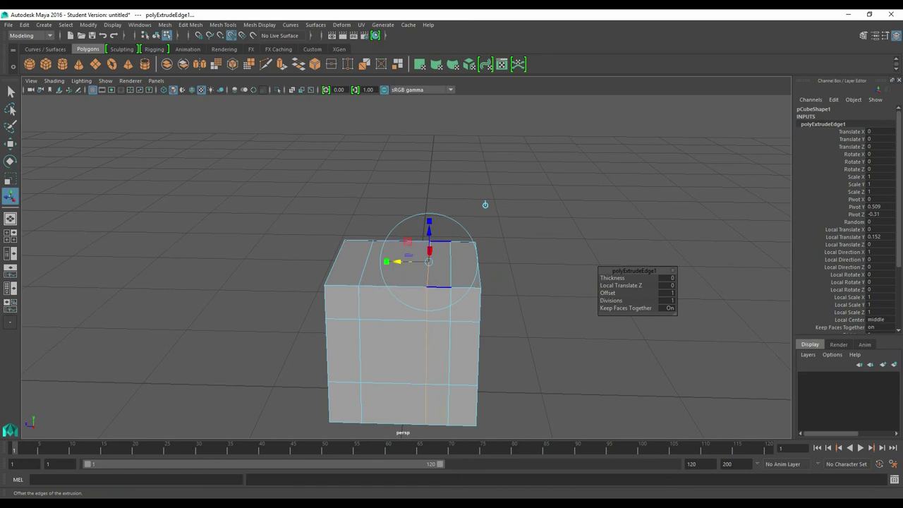
middle_drag(424, 273, 423, 286)
mouse_move(423, 285)
alt+mouse_down()
mouse_move(419, 302)
mouse_move(322, 287)
mouse_move(258, 264)
alt+mouse_up()
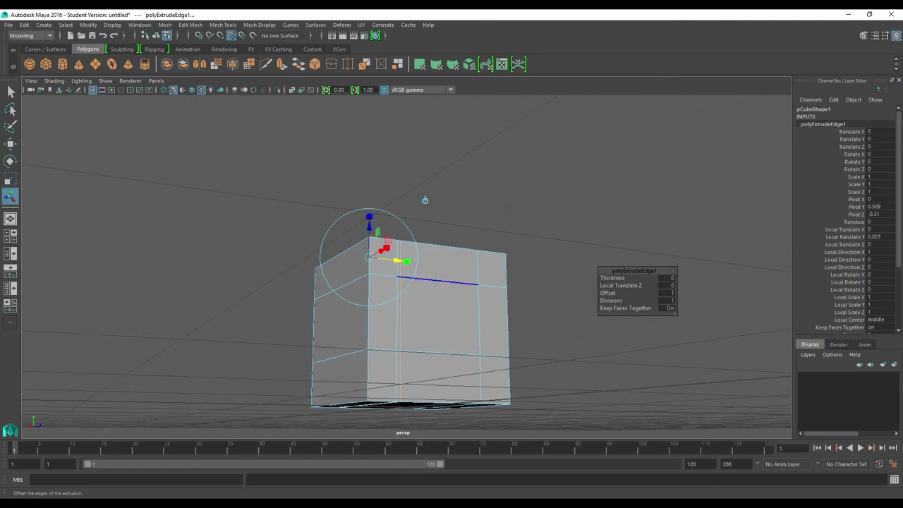
drag(407, 261, 416, 262)
alt+drag(425, 200, 423, 212)
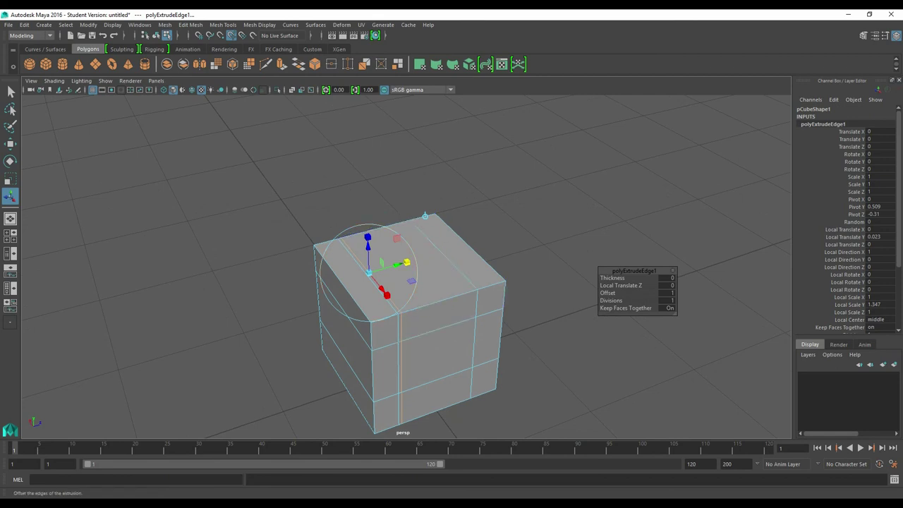
click(423, 176)
click(409, 255)
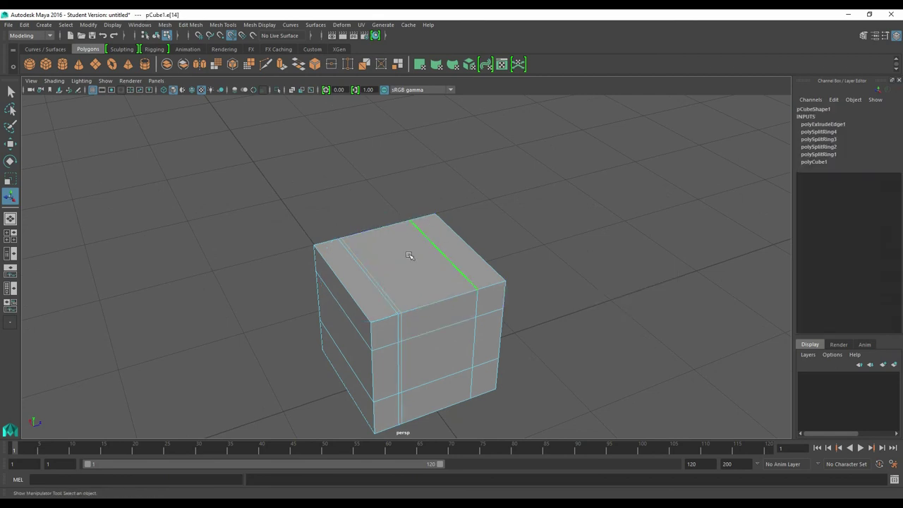
Box-select all the cube's edges and delete them, leaving a thin panel.
alt+drag(409, 255, 413, 247)
scroll(414, 247, up, 2)
key(q)
mouse_move(235, 148)
mouse_down()
mouse_move(297, 252)
mouse_move(524, 426)
mouse_up()
key(Delete)
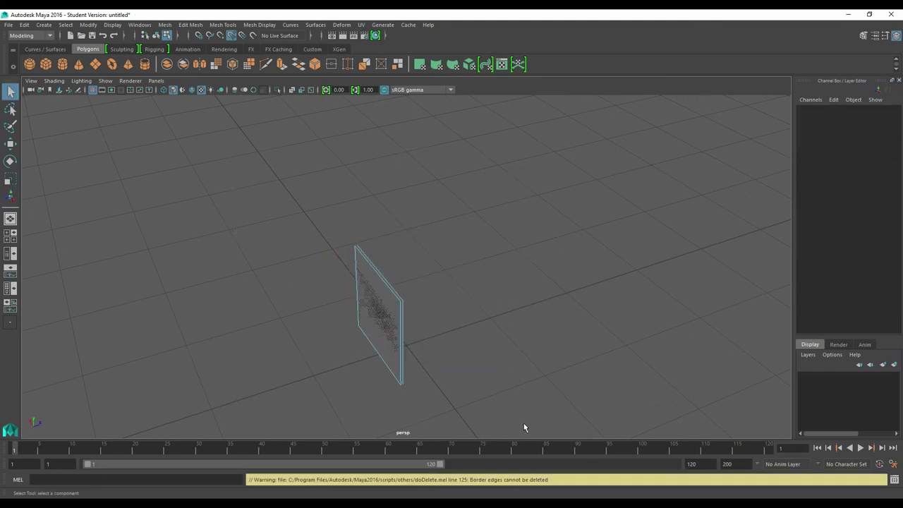
mouse_move(451, 309)
alt+mouse_down()
mouse_move(471, 261)
mouse_move(510, 276)
mouse_move(509, 296)
mouse_move(475, 299)
mouse_move(558, 311)
mouse_move(530, 298)
mouse_move(526, 272)
mouse_move(512, 287)
mouse_move(522, 298)
mouse_move(383, 264)
alt+mouse_up()
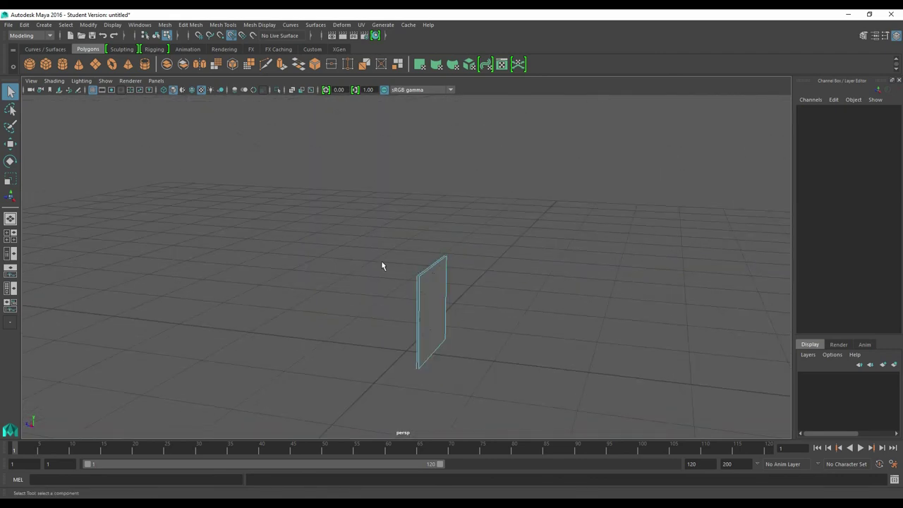
Switch to Object Mode, select the leftover panel and delete it.
click(440, 309)
right_drag(440, 306, 493, 233)
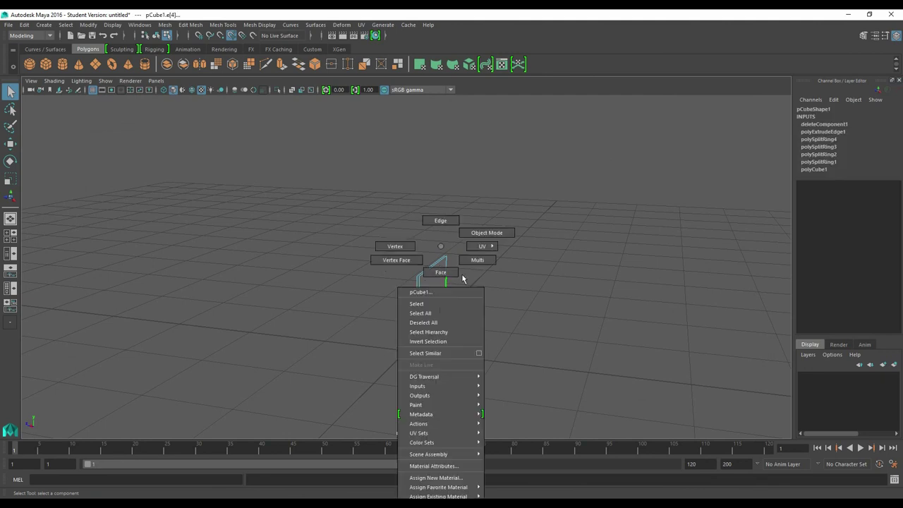
click(433, 292)
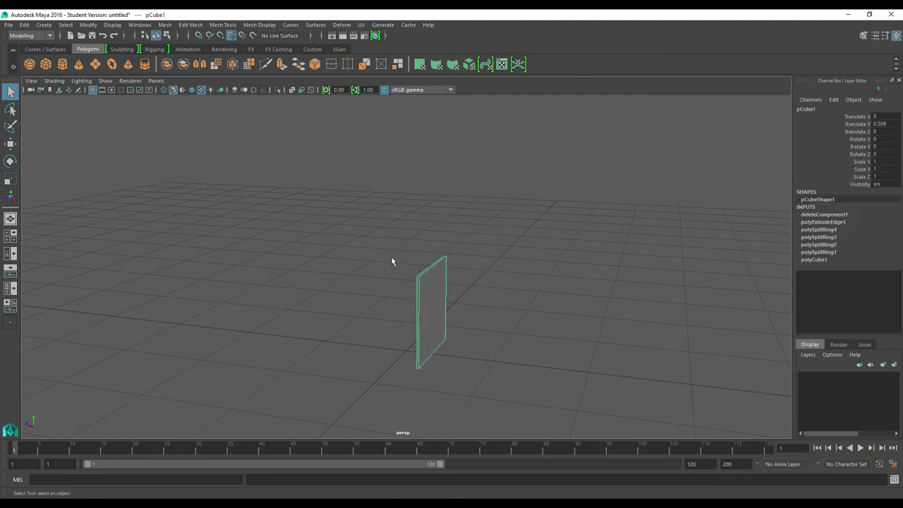
key(Delete)
mouse_move(432, 259)
alt+mouse_down()
mouse_move(440, 265)
mouse_move(418, 280)
mouse_move(437, 270)
mouse_move(416, 296)
alt+mouse_up()
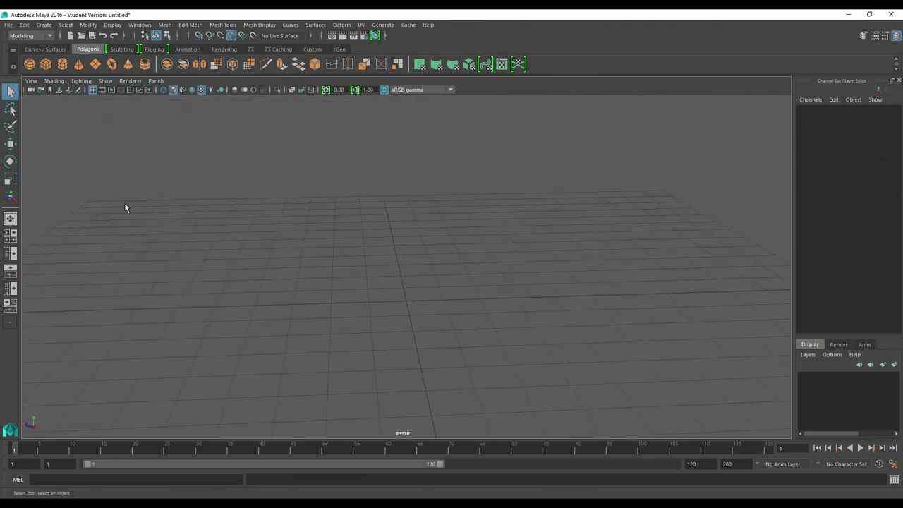
Add pCube1 from the Polygon Cube shelf icon and lift it along Y to 0.514 onto the grid.
click(46, 64)
mouse_move(447, 319)
alt+mouse_down()
mouse_move(406, 307)
mouse_move(427, 307)
alt+mouse_up()
scroll(406, 305, up, 3)
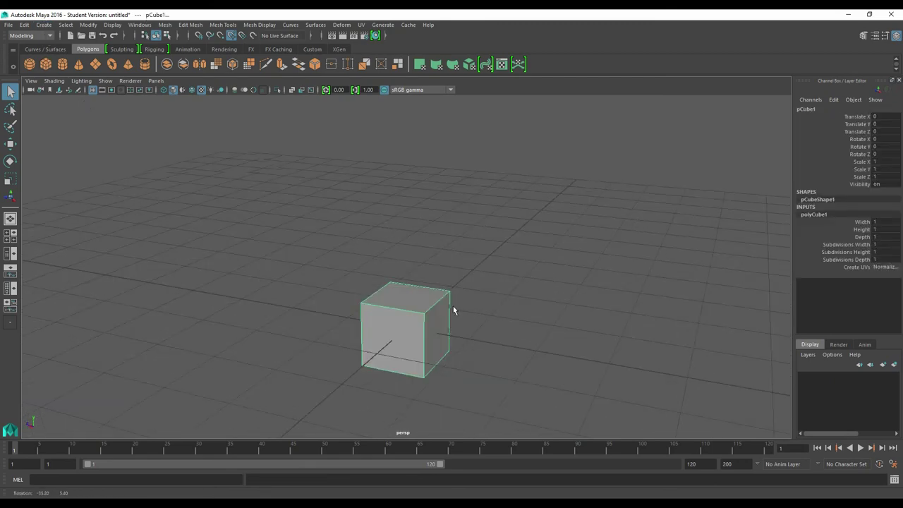
click(419, 315)
click(11, 144)
drag(405, 284, 409, 251)
mouse_move(435, 284)
alt+mouse_down()
mouse_move(462, 272)
mouse_move(460, 278)
alt+mouse_up()
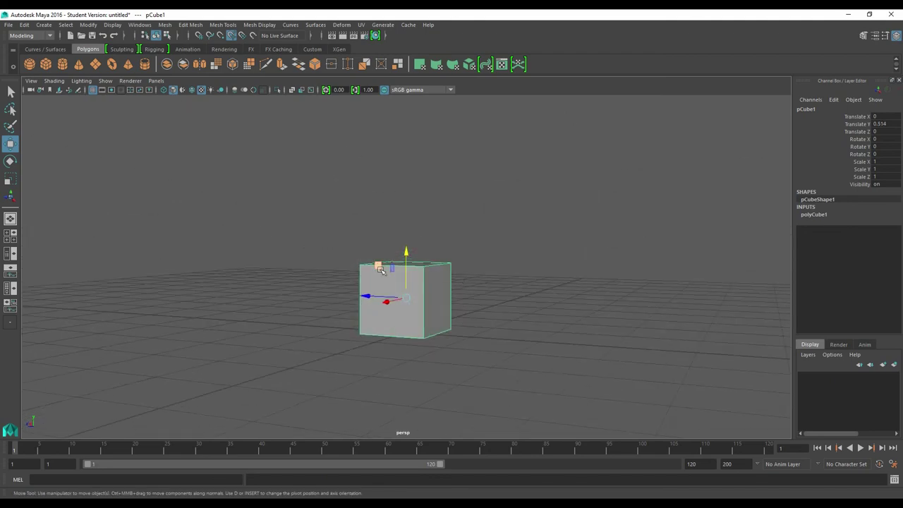
key(space)
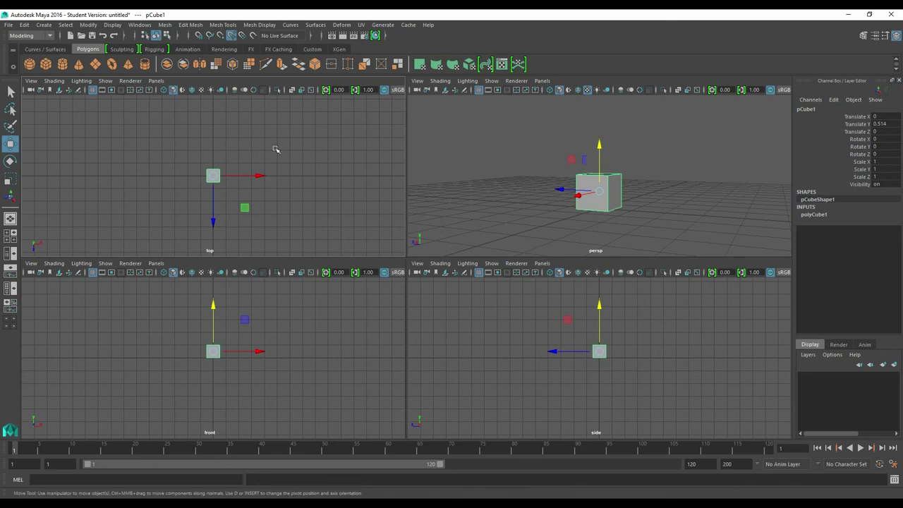
key(space)
key(space)
key(space)
key(space)
key(space)
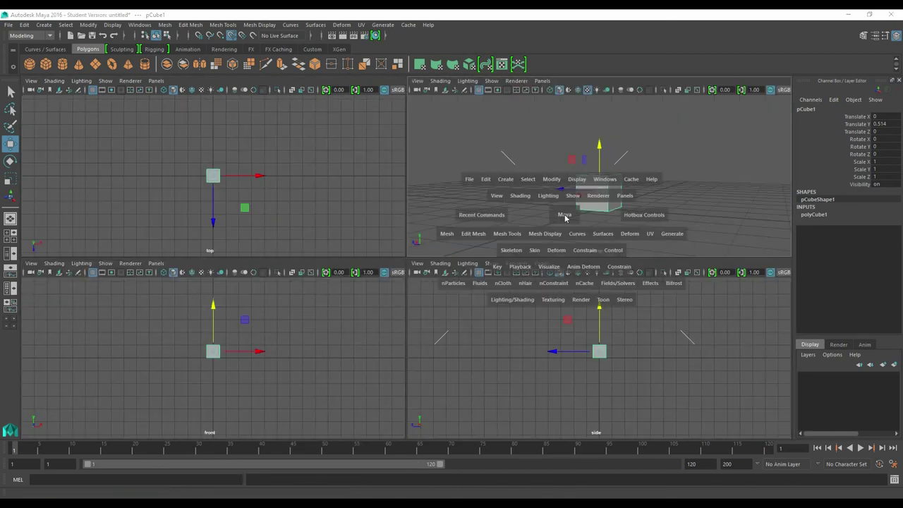
alt+drag(489, 265, 484, 301)
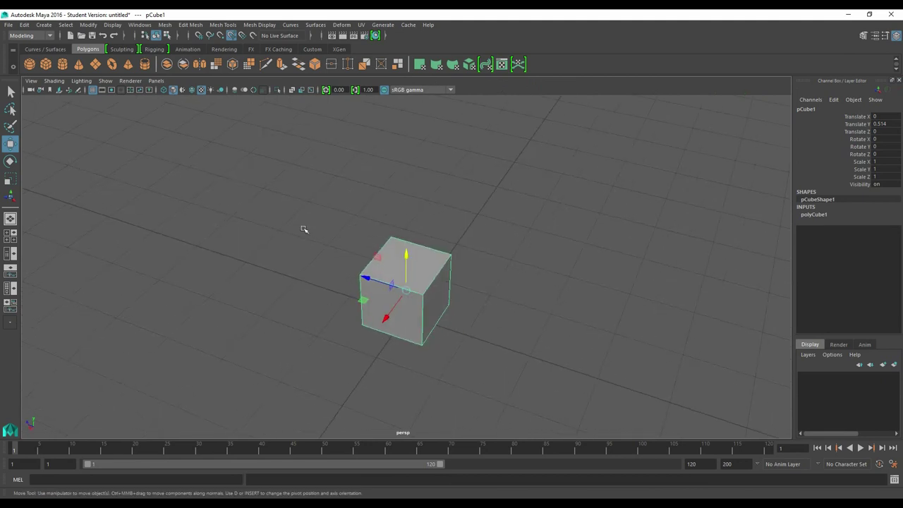
Scale the cube into a flat plank, Scale X 3.697 and Y 0.192.
click(10, 181)
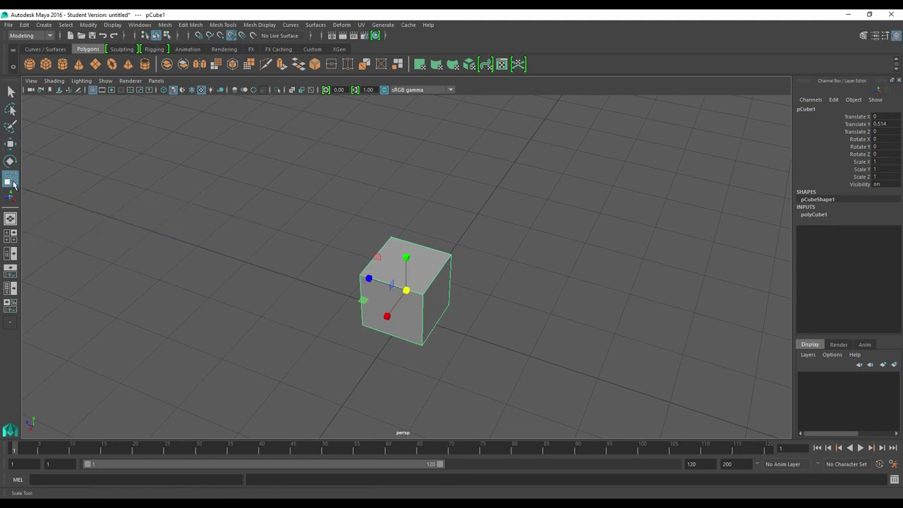
click(11, 144)
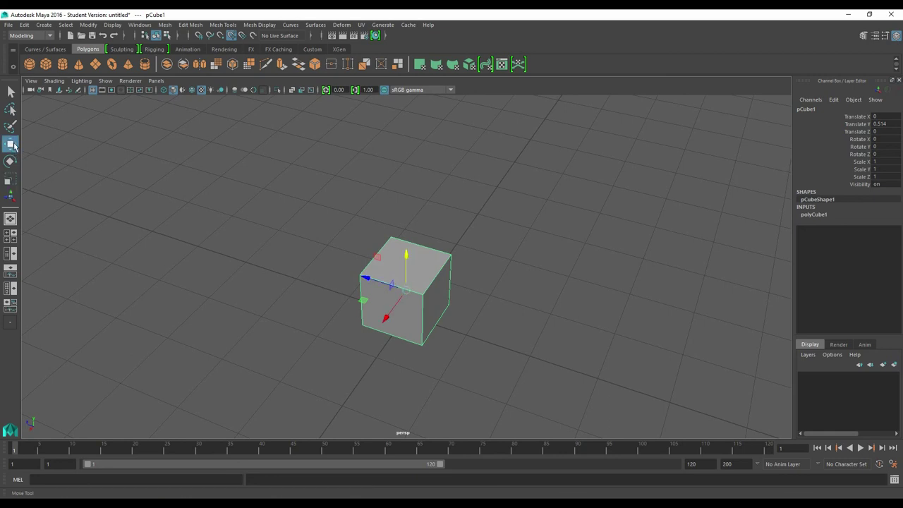
click(10, 180)
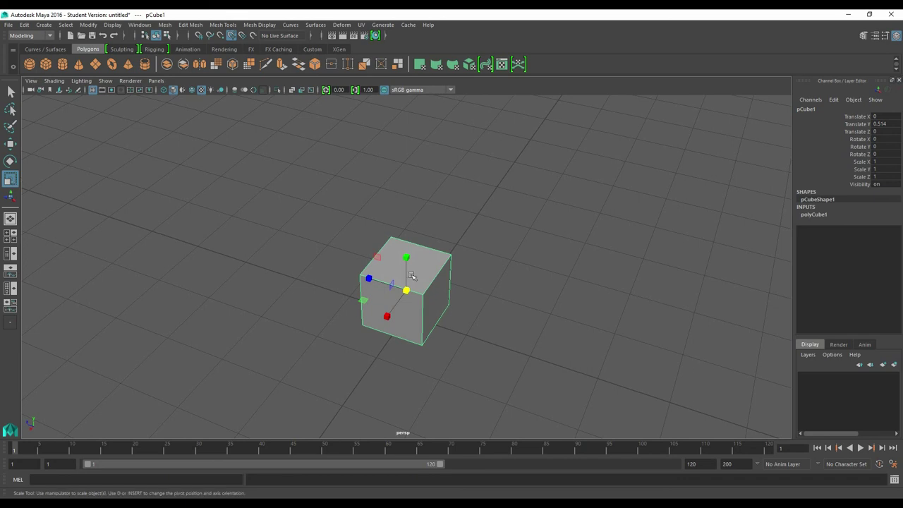
alt+drag(409, 278, 510, 254)
drag(446, 302, 557, 317)
drag(407, 256, 408, 293)
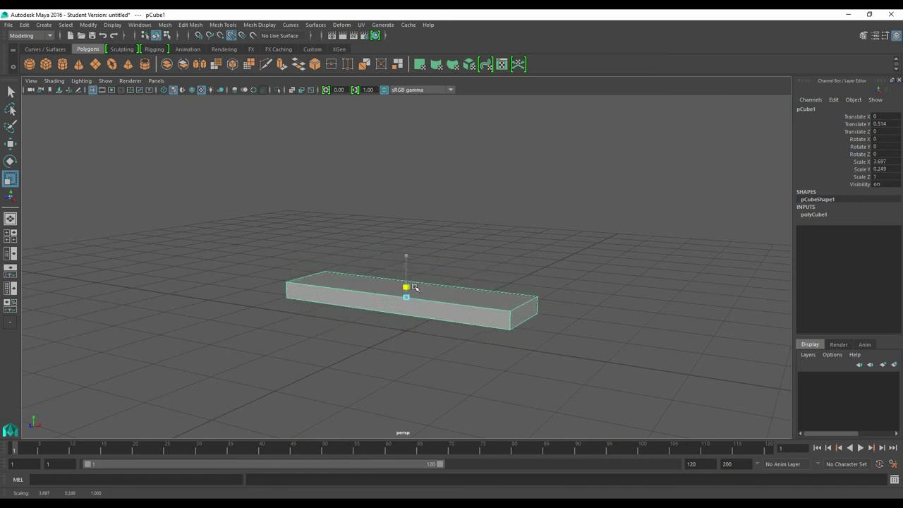
Lower the plank to Translate Y 0.093 and duplicate it as pCube2.
key(w)
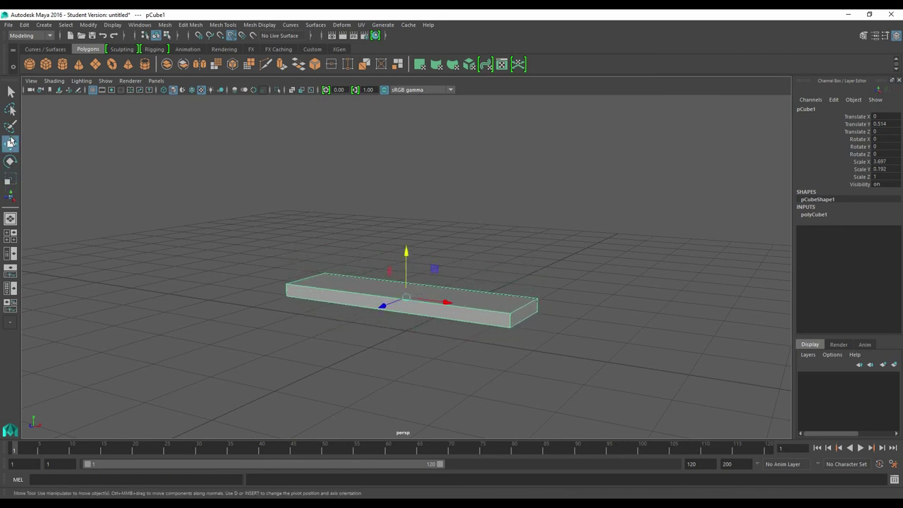
drag(407, 254, 408, 282)
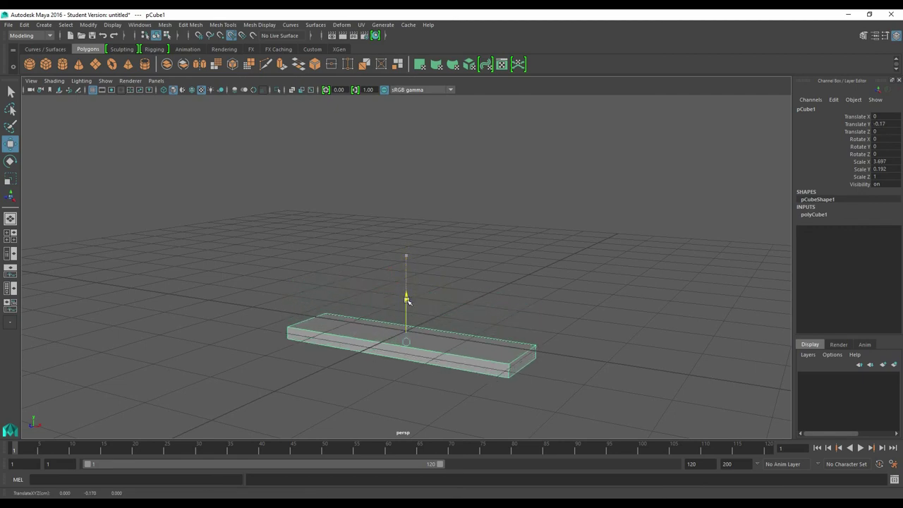
mouse_move(406, 282)
mouse_down()
mouse_move(277, 296)
mouse_move(330, 307)
mouse_up()
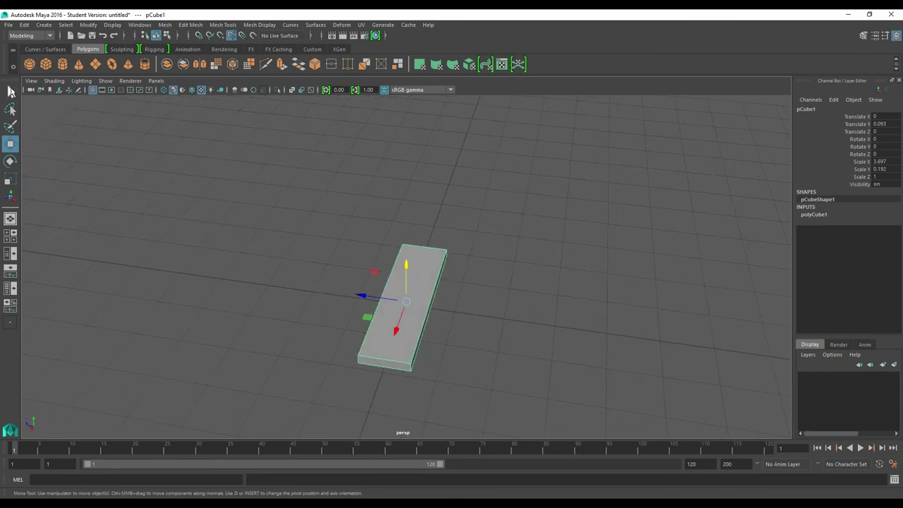
click(11, 91)
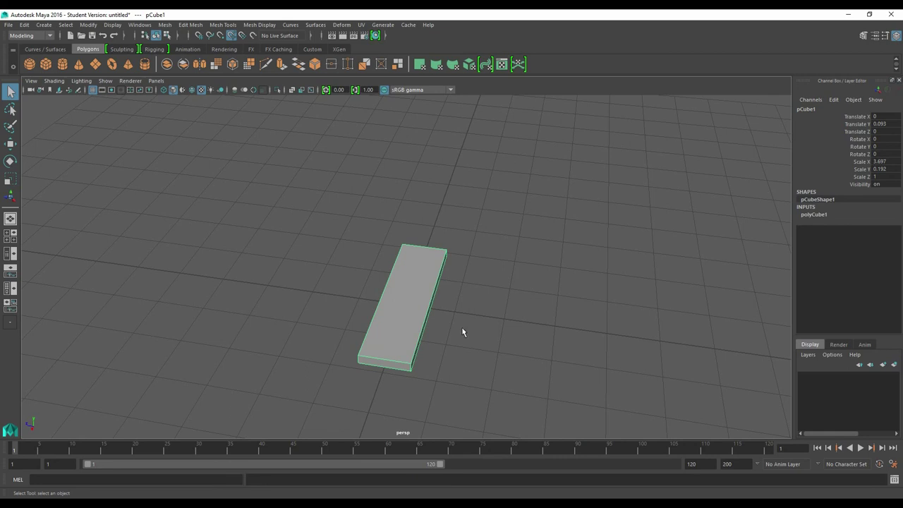
key(ctrl+d)
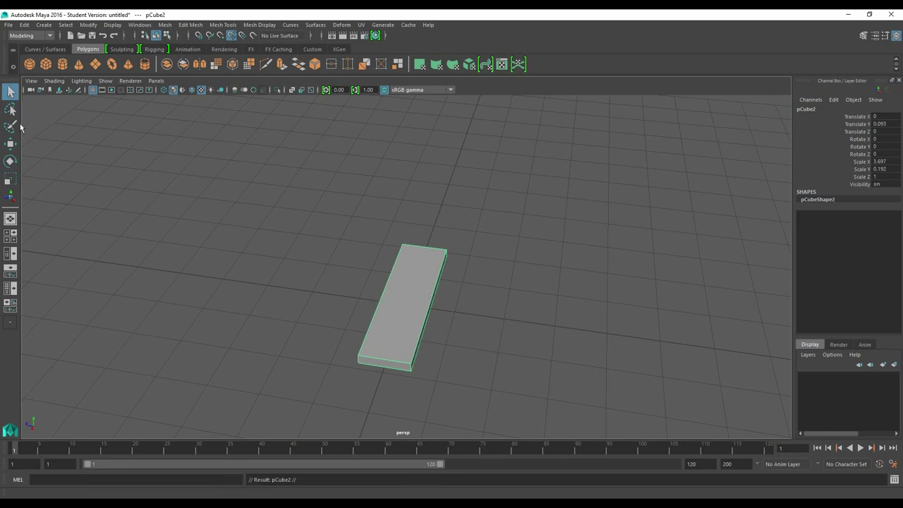
key(w)
drag(379, 292, 292, 285)
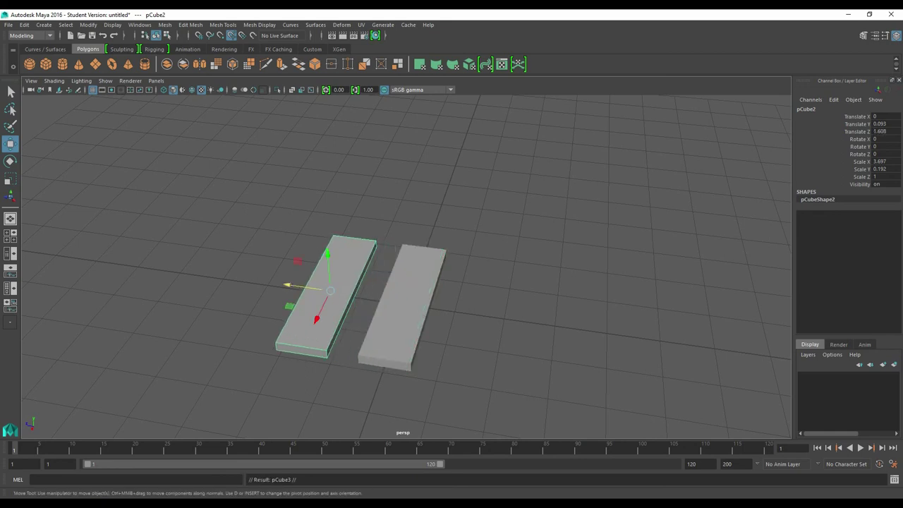
drag(285, 283, 234, 276)
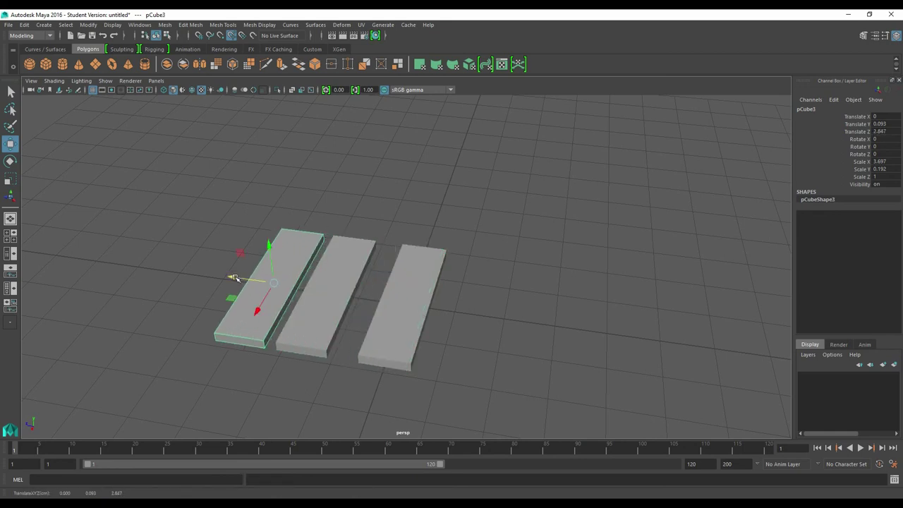
key(ctrl+z)
key(ctrl+z)
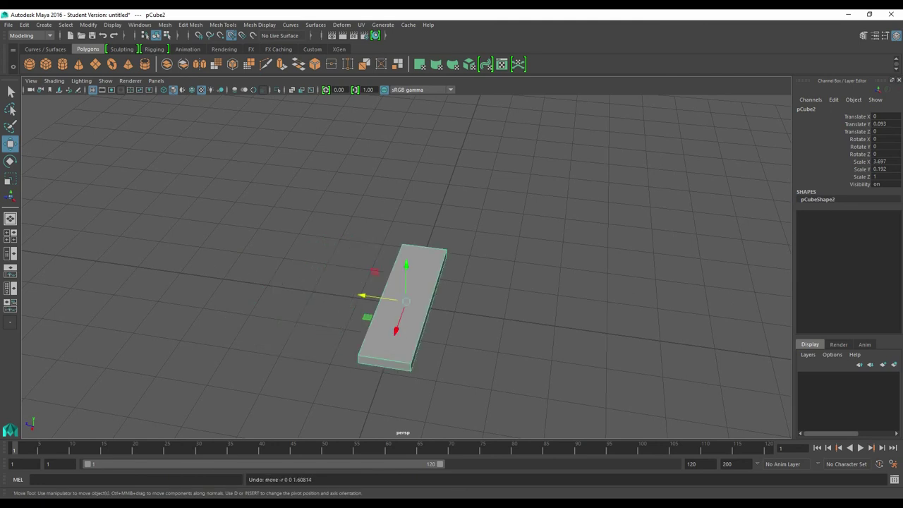
key(ctrl+z)
key(ctrl+z)
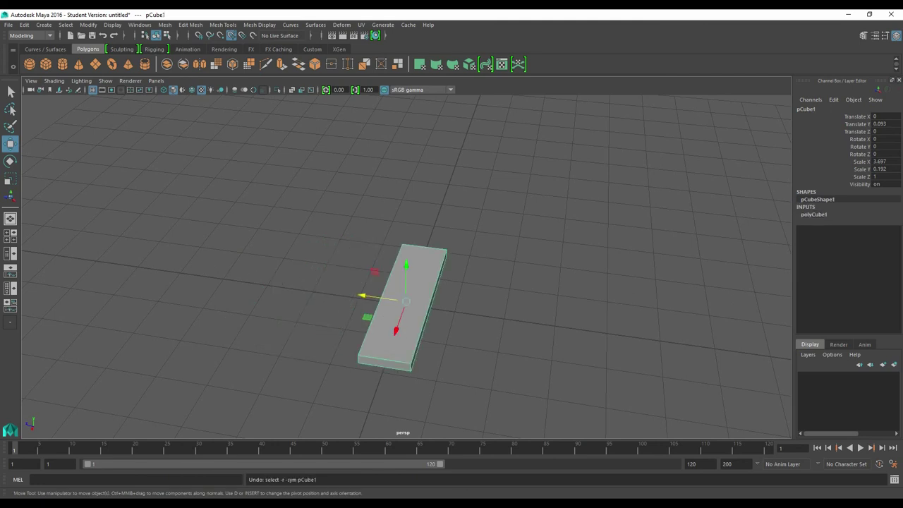
mouse_move(411, 283)
mouse_down()
mouse_move(405, 209)
mouse_move(409, 272)
mouse_move(422, 273)
mouse_move(403, 260)
mouse_up()
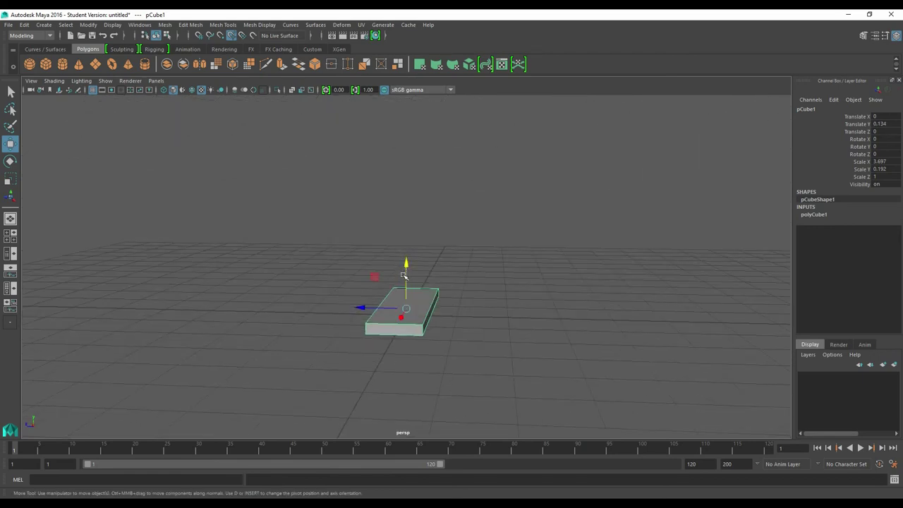
key(ctrl+d)
scroll(395, 290, up, 2)
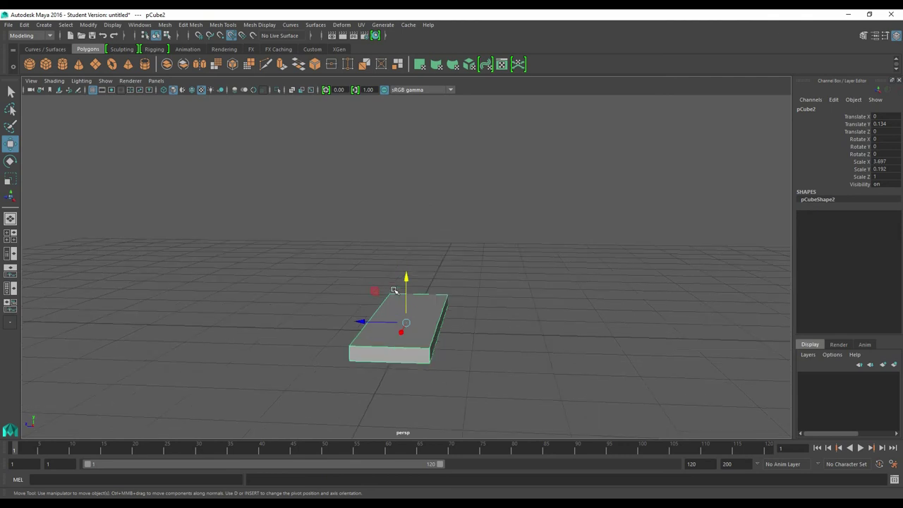
mouse_move(406, 282)
mouse_down()
mouse_move(404, 269)
mouse_move(403, 289)
mouse_up()
click(401, 291)
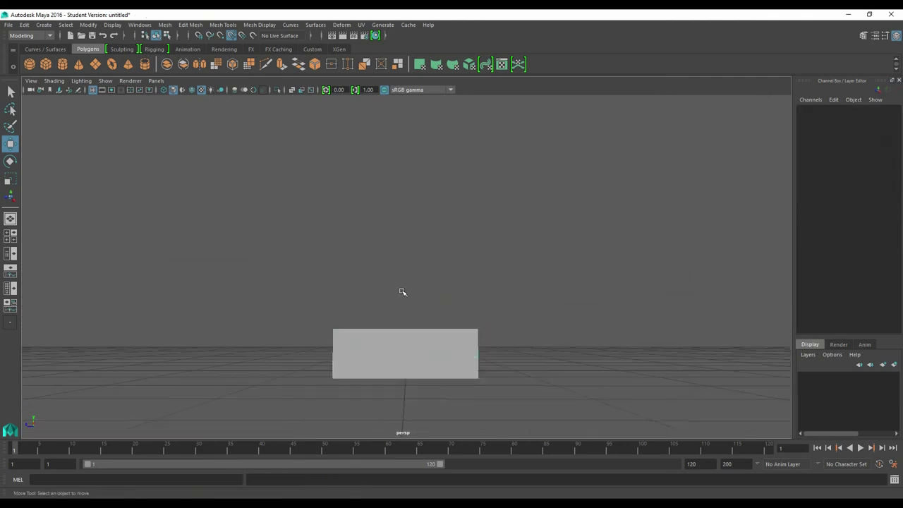
click(385, 353)
key(ctrl+d)
drag(406, 305, 409, 294)
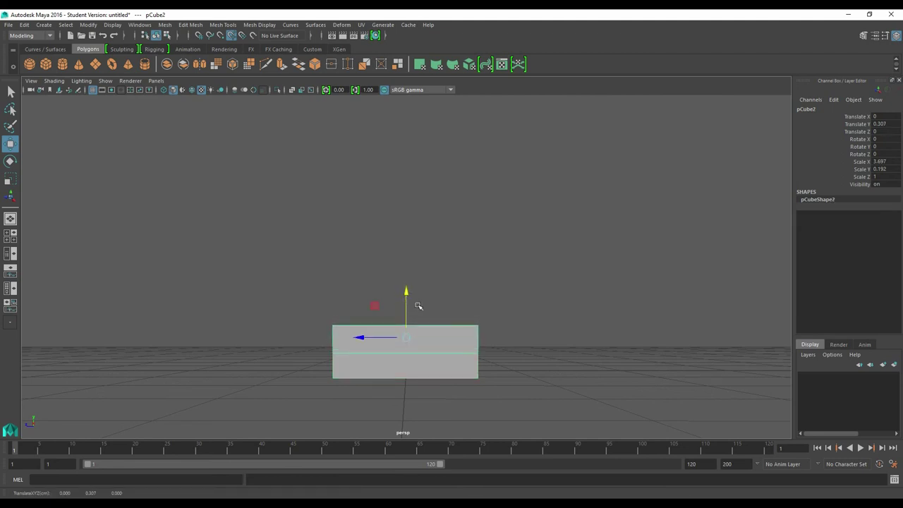
mouse_move(370, 337)
mouse_down()
mouse_move(298, 337)
mouse_move(316, 320)
mouse_move(312, 306)
mouse_up()
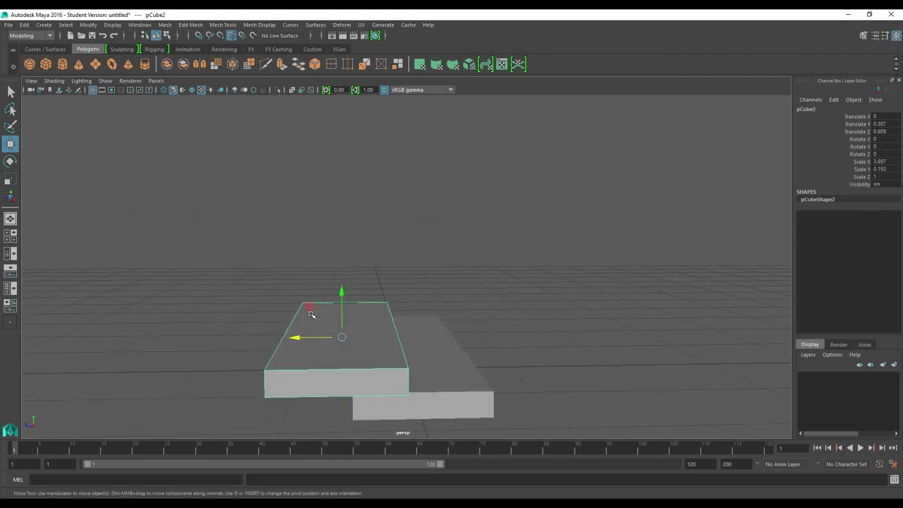
key(ctrl+d)
mouse_move(342, 326)
alt+mouse_down()
mouse_move(343, 261)
mouse_move(347, 272)
mouse_move(295, 318)
alt+mouse_up()
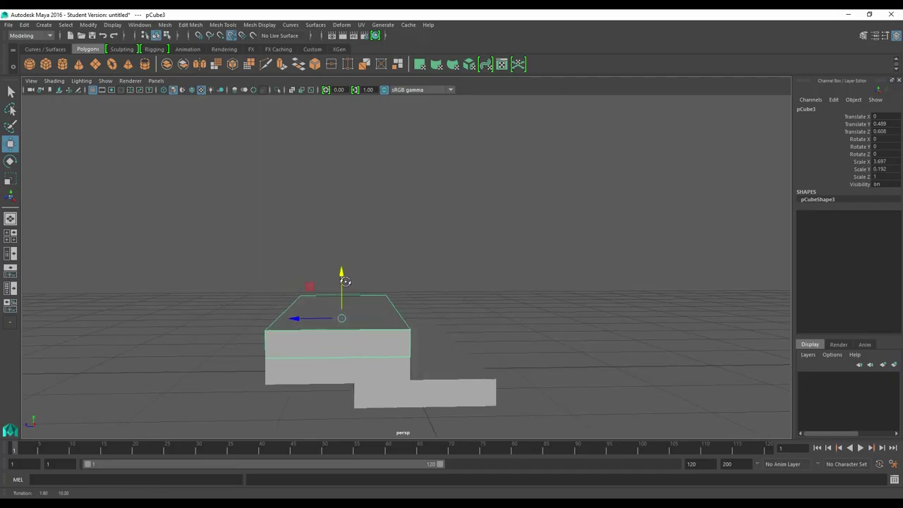
mouse_move(282, 318)
mouse_down()
mouse_move(224, 318)
mouse_move(249, 325)
mouse_up()
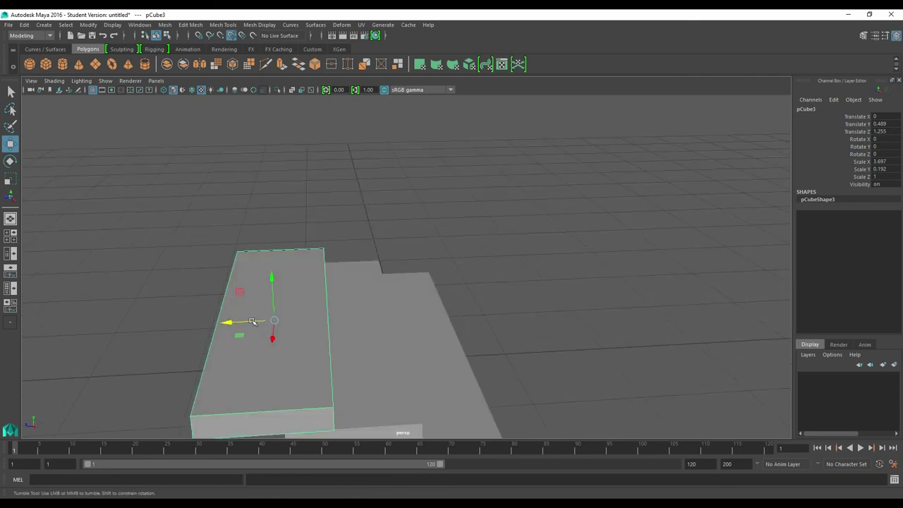
scroll(252, 321, down, 3)
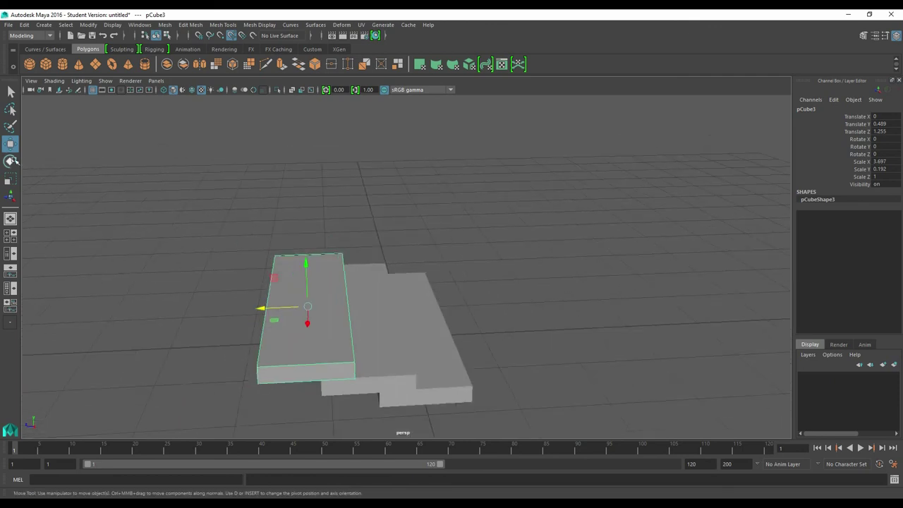
click(11, 161)
drag(322, 320, 334, 321)
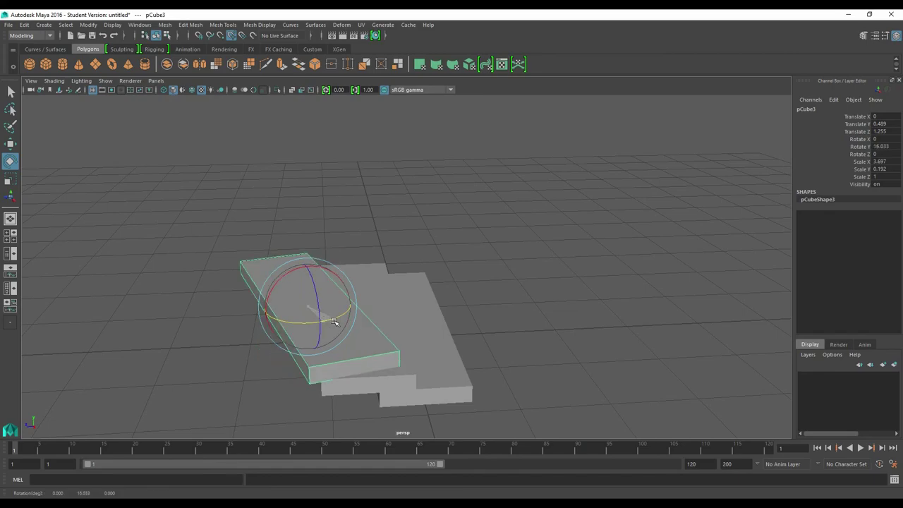
key(ctrl+z)
key(ctrl+z)
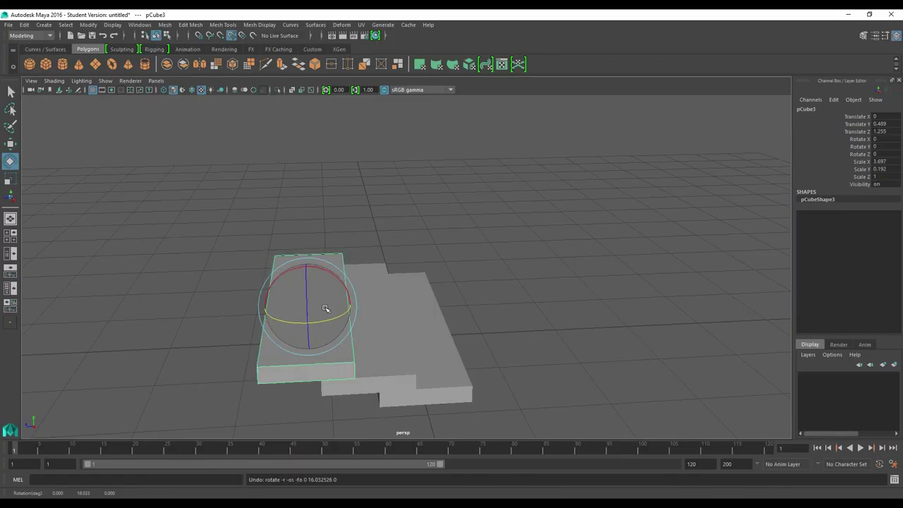
key(ctrl+z)
key(ctrl+z)
key(ctrl+z)
key(ctrl+z)
key(ctrl+z)
key(ctrl+z)
key(ctrl+z)
key(ctrl+z)
key(ctrl+z)
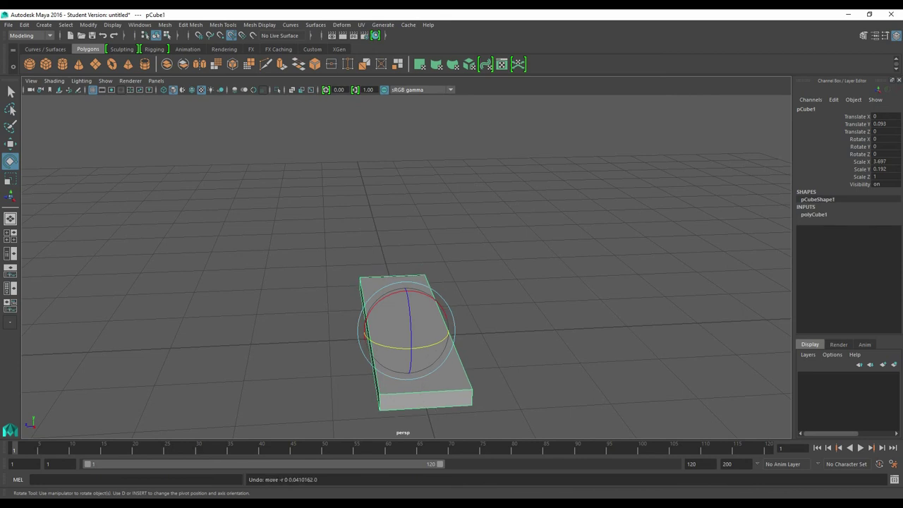
Nudge the slab down closer to the grid with the Move tool.
click(12, 91)
click(11, 145)
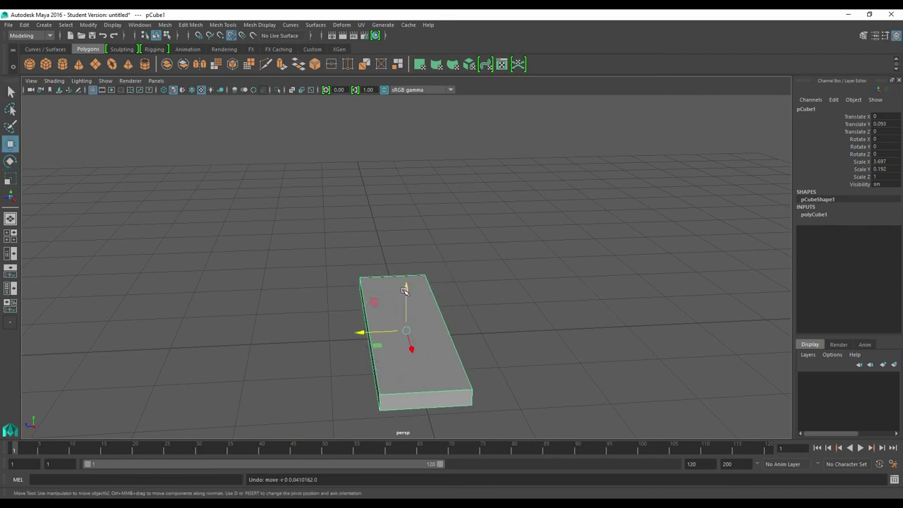
drag(404, 290, 413, 295)
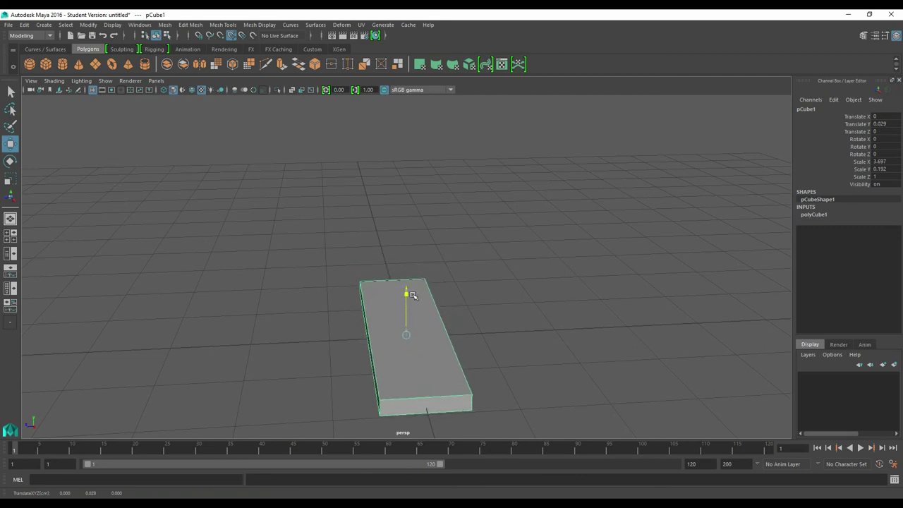
alt+drag(446, 301, 456, 300)
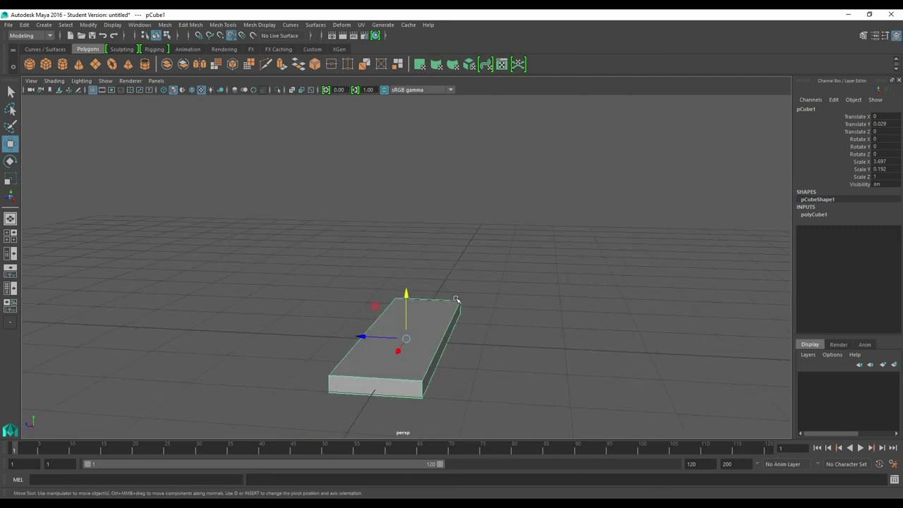
Duplicate the slab to Y 0.212, Z 0.696, then Shift+D a third step at Y 0.396, Z 1.392.
key(ctrl+d)
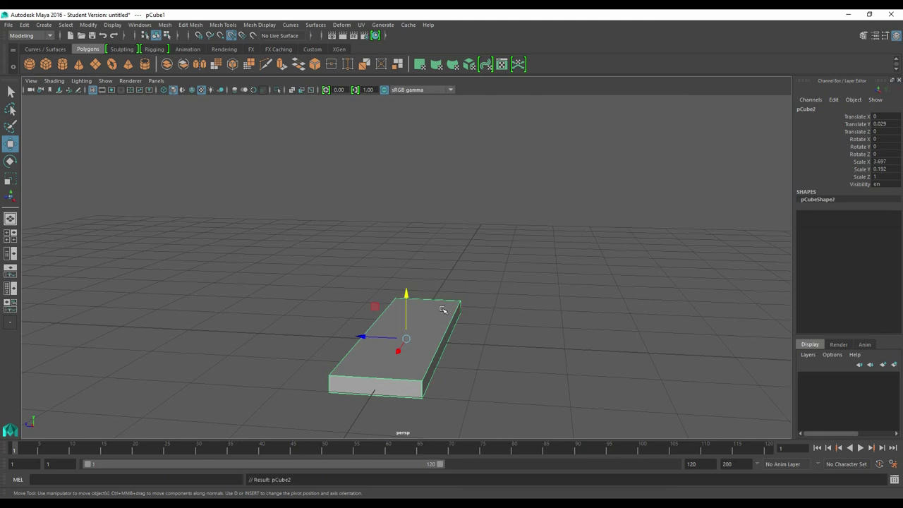
click(405, 299)
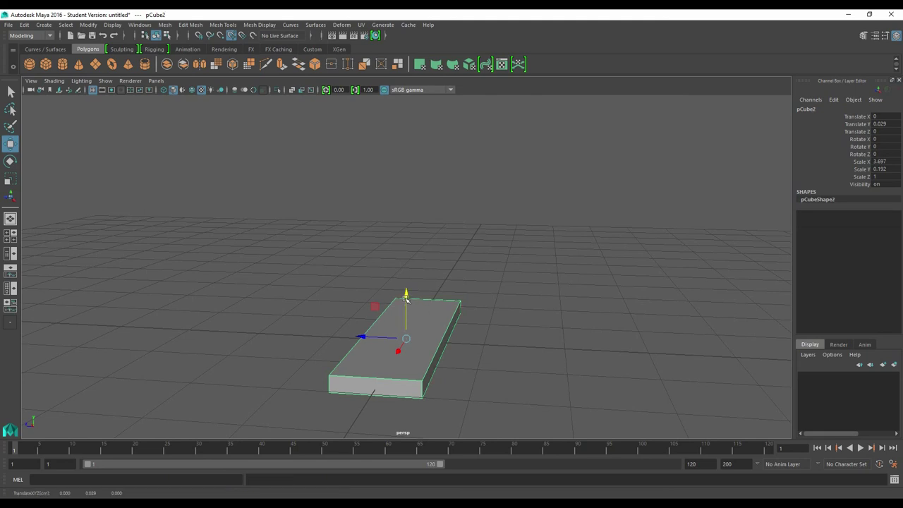
drag(405, 293, 408, 280)
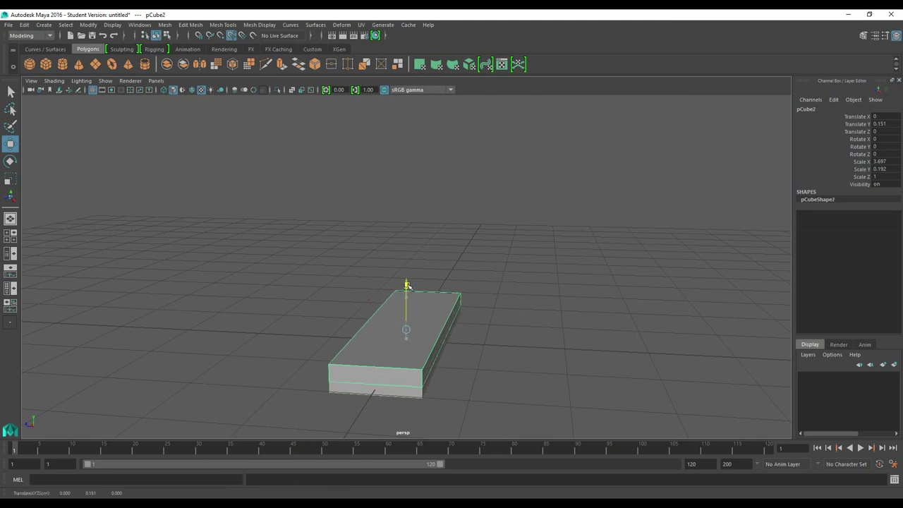
alt+drag(396, 312, 413, 306)
mouse_move(360, 325)
mouse_down()
mouse_move(305, 320)
mouse_move(369, 296)
mouse_up()
scroll(324, 311, down, 2)
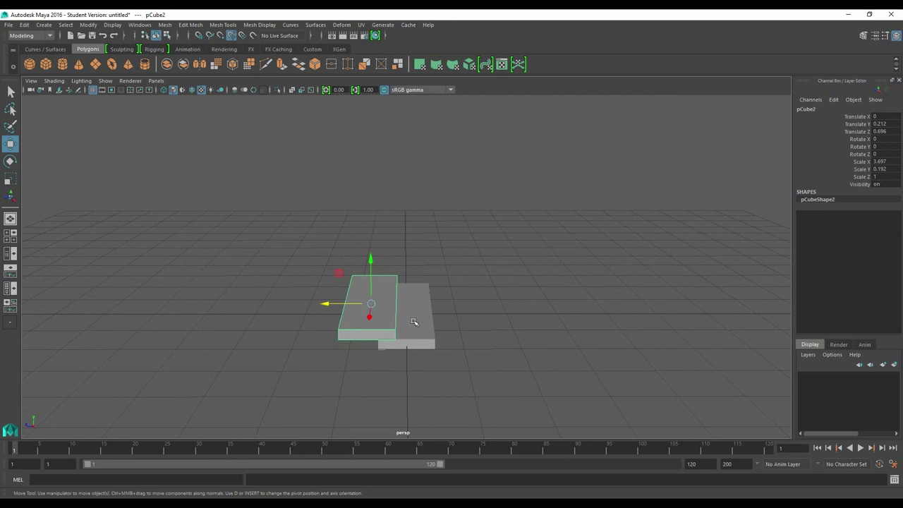
key(shift+d)
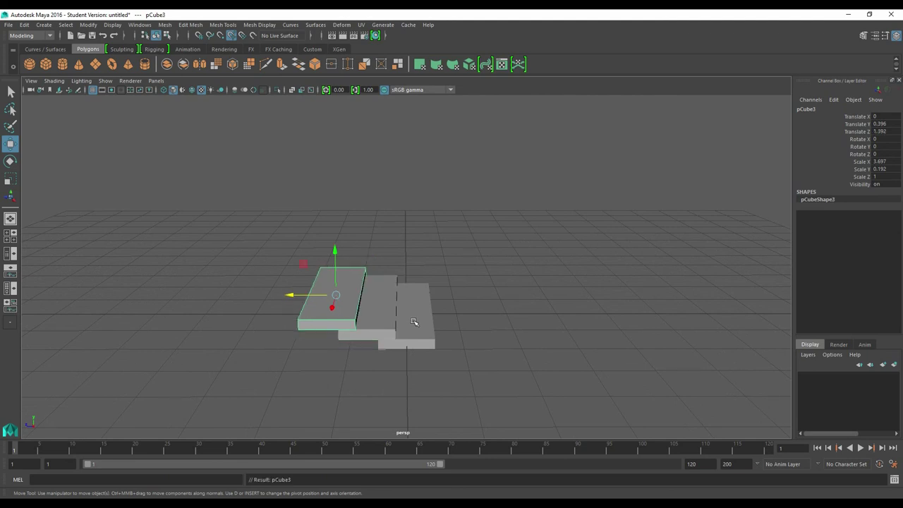
Repeat the offset duplicate into a 17-plank staircase topped by pCube17 at Y 2.963, Z 11.139.
key(shift+d)
key(shift+d)
key(shift+d)
key(shift+d)
key(shift+d)
key(shift+d)
key(shift+d)
key(shift+d)
key(shift+d)
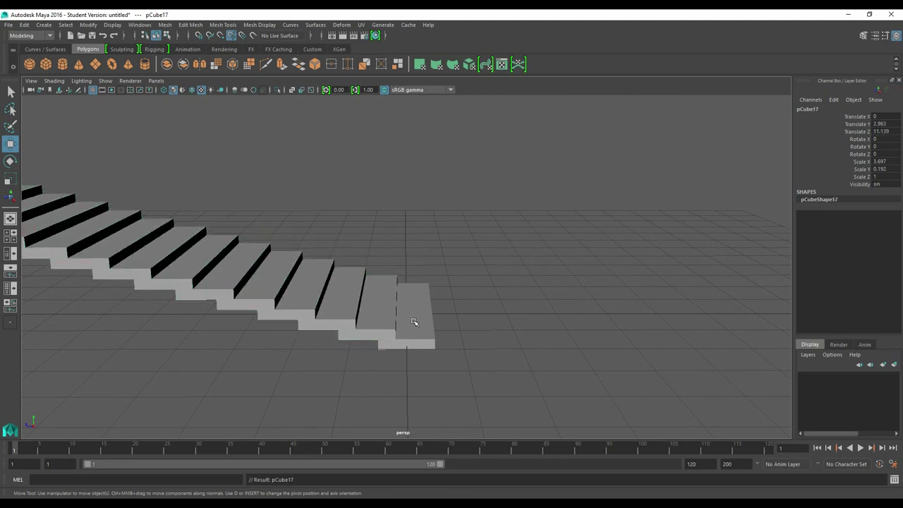
scroll(414, 321, down, 3)
mouse_move(414, 317)
alt+mouse_down()
mouse_move(331, 261)
mouse_move(289, 215)
mouse_move(353, 196)
mouse_move(301, 226)
mouse_move(393, 238)
mouse_move(413, 218)
mouse_move(366, 226)
alt+mouse_up()
key(f)
Marquee-select the staircase copies, remove them, and select the remaining original slab.
scroll(306, 227, down, 5)
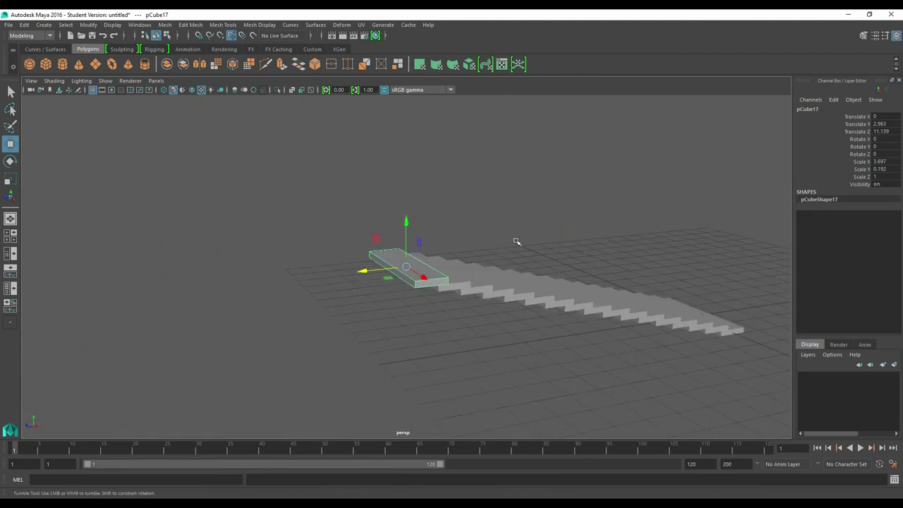
drag(321, 204, 711, 366)
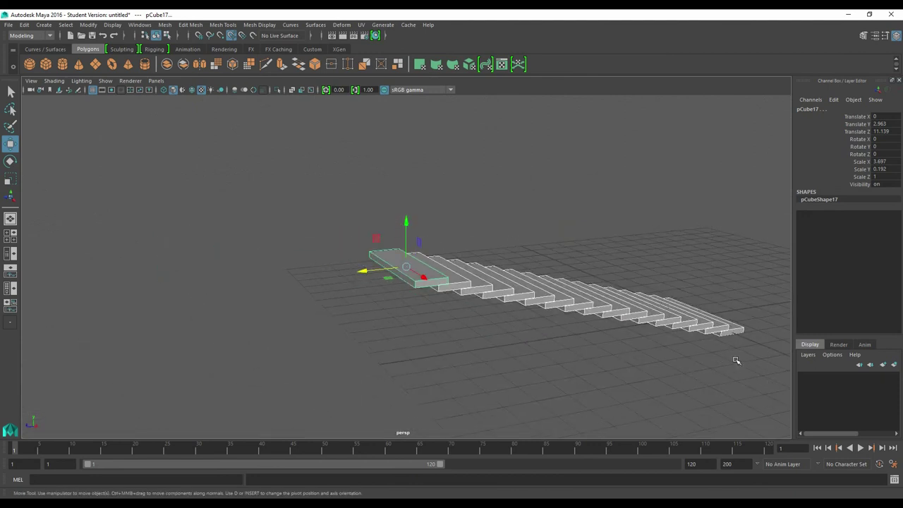
key(ctrl+z)
key(ctrl+z)
key(ctrl+z)
mouse_move(714, 326)
alt+mouse_down()
mouse_move(690, 351)
mouse_move(712, 340)
alt+mouse_up()
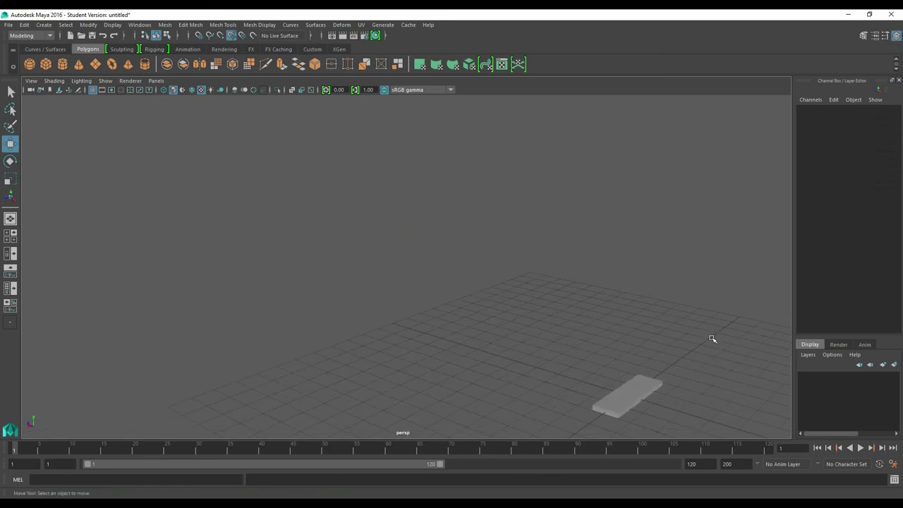
click(648, 398)
Frame the slab, duplicate it as pCube2 and raise the copy above the original.
key(f)
alt+drag(612, 330, 659, 316)
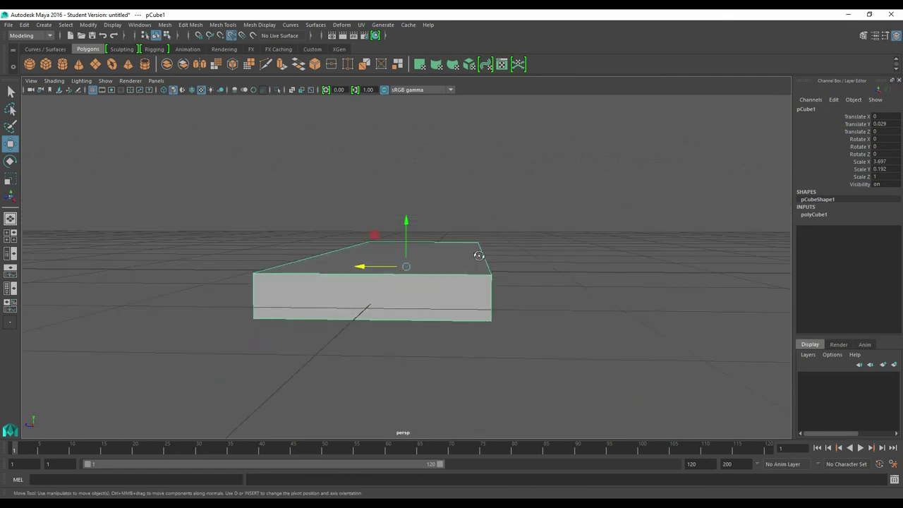
mouse_move(406, 221)
mouse_down()
mouse_move(407, 212)
mouse_move(442, 242)
mouse_up()
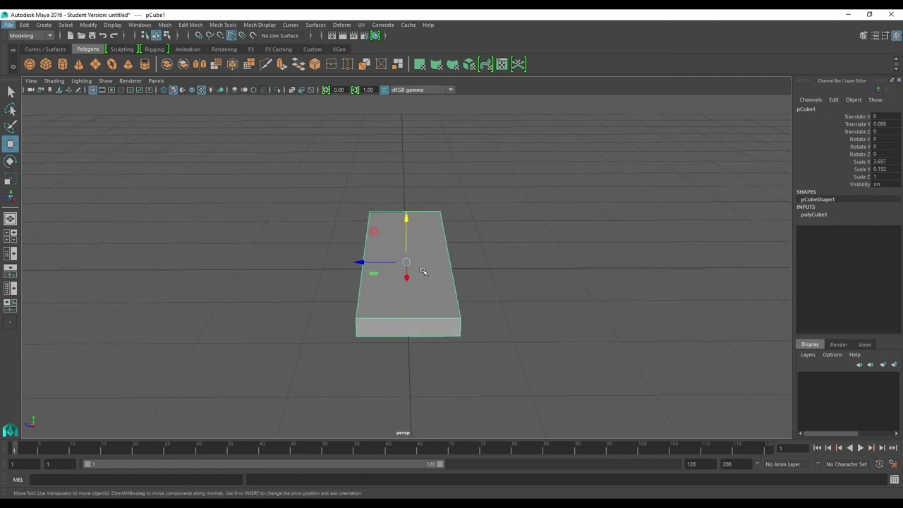
key(ctrl+d)
drag(406, 215, 406, 197)
alt+drag(420, 236, 405, 203)
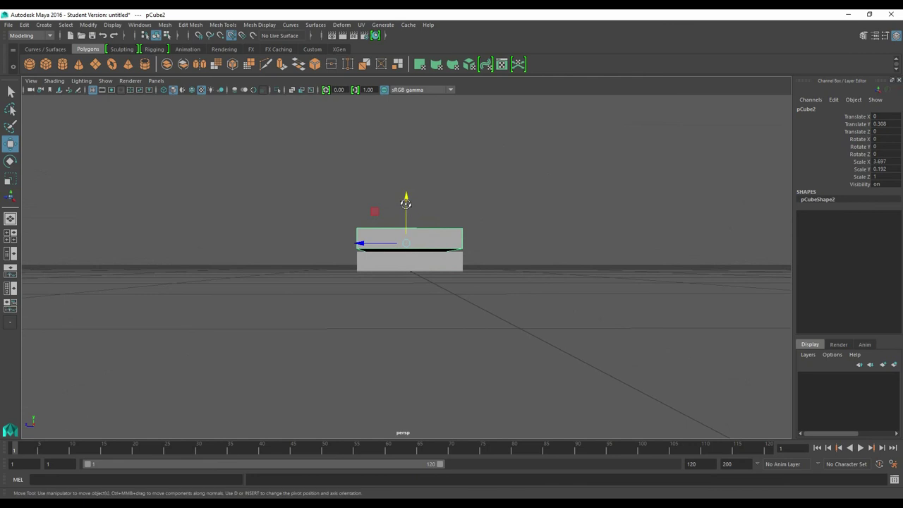
In the side view, settle pCube2 just above the original at Translate Y 0.282, Z 0.072.
key(space)
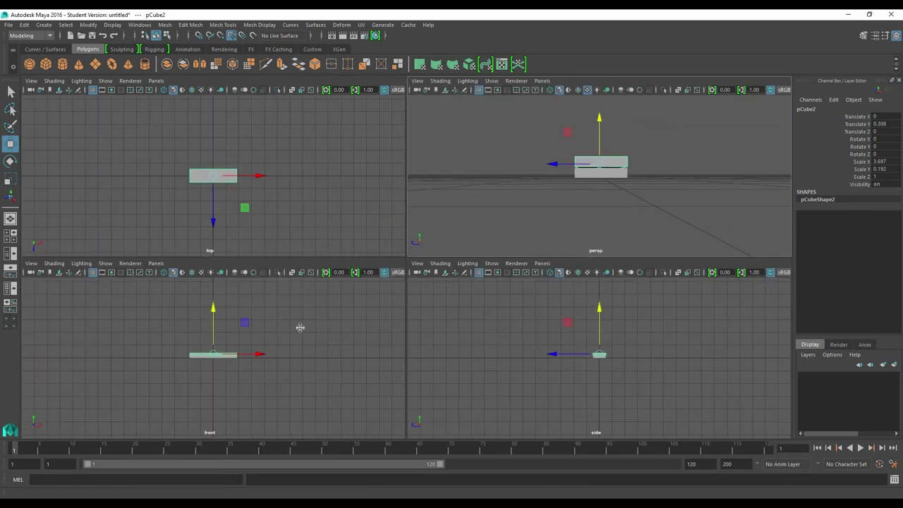
key(space)
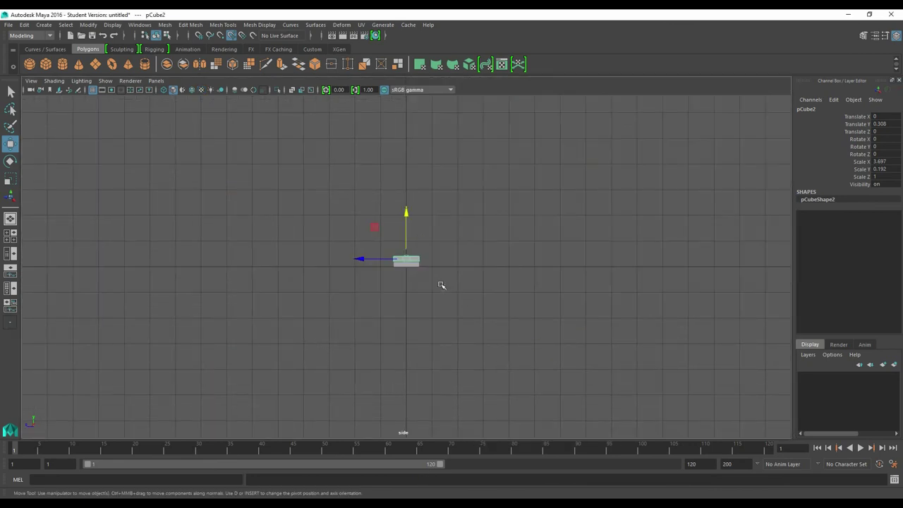
scroll(416, 232, up, 3)
scroll(417, 226, up, 5)
scroll(412, 205, up, 5)
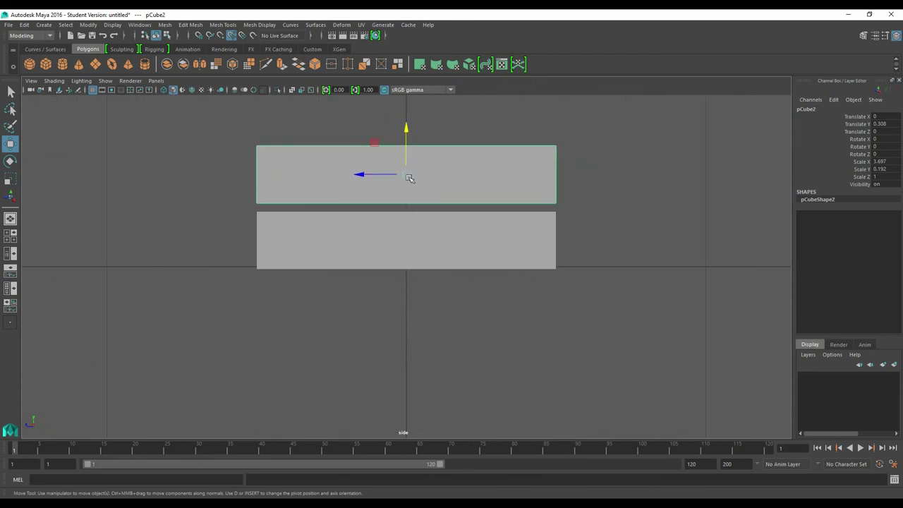
scroll(409, 178, up, 1)
drag(405, 118, 407, 127)
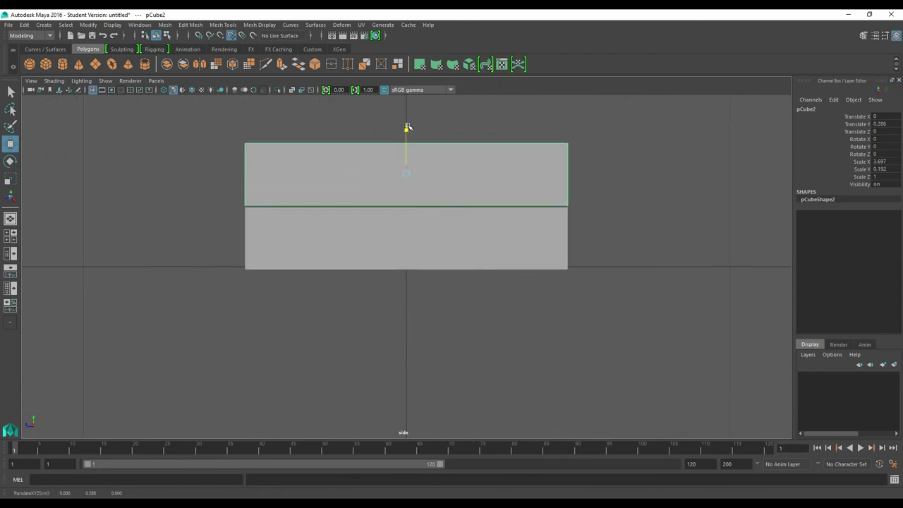
key(space)
key(space)
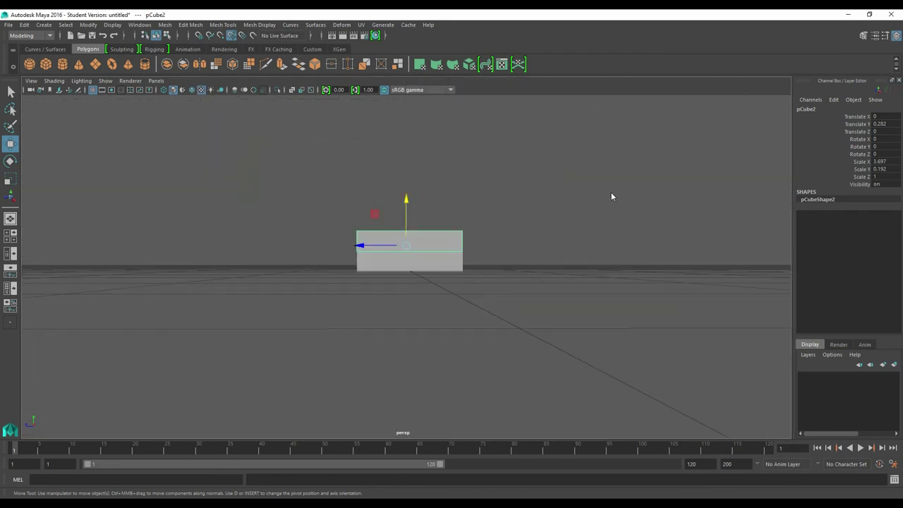
alt+drag(588, 200, 585, 214)
drag(360, 245, 300, 246)
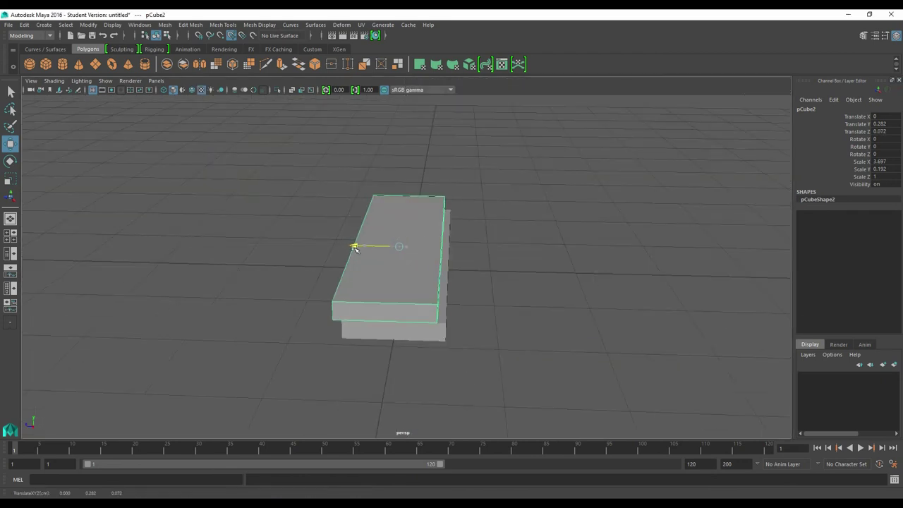
Rotate the top step slightly on Y and repeat Shift+D to build a spiral staircase.
click(10, 161)
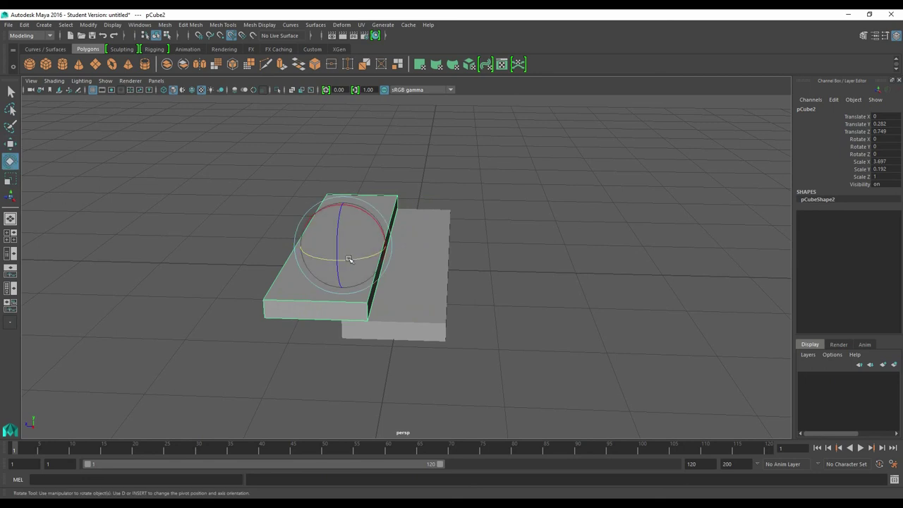
mouse_move(348, 259)
mouse_down()
mouse_move(377, 252)
mouse_move(399, 287)
mouse_move(383, 246)
mouse_up()
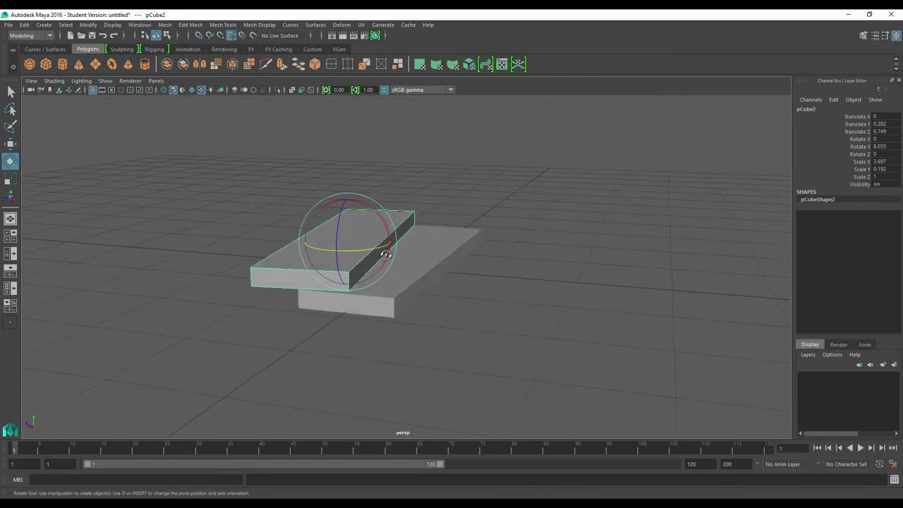
scroll(385, 254, down, 4)
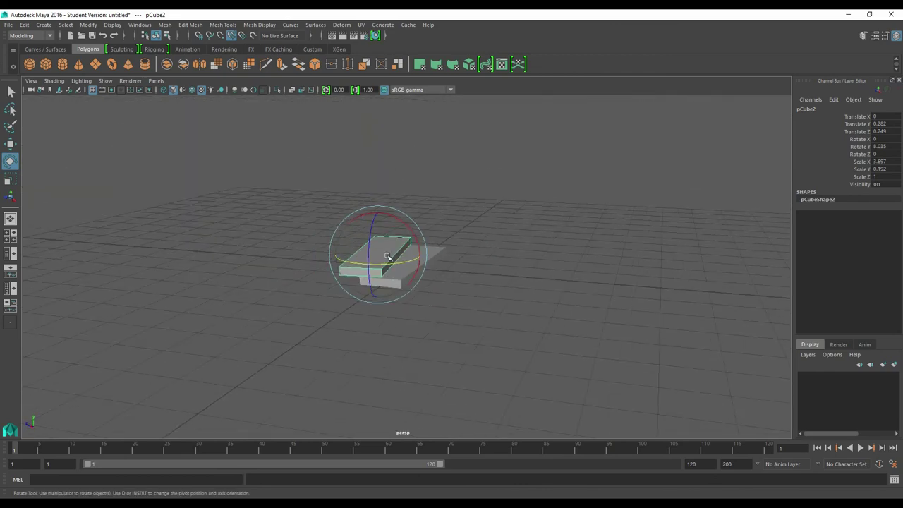
key(shift+d)
key(shift+d)
key(shift+d)
key(shift+d)
key(shift+d)
key(shift+d)
key(shift+d)
key(shift+d)
key(shift+d)
key(shift+d)
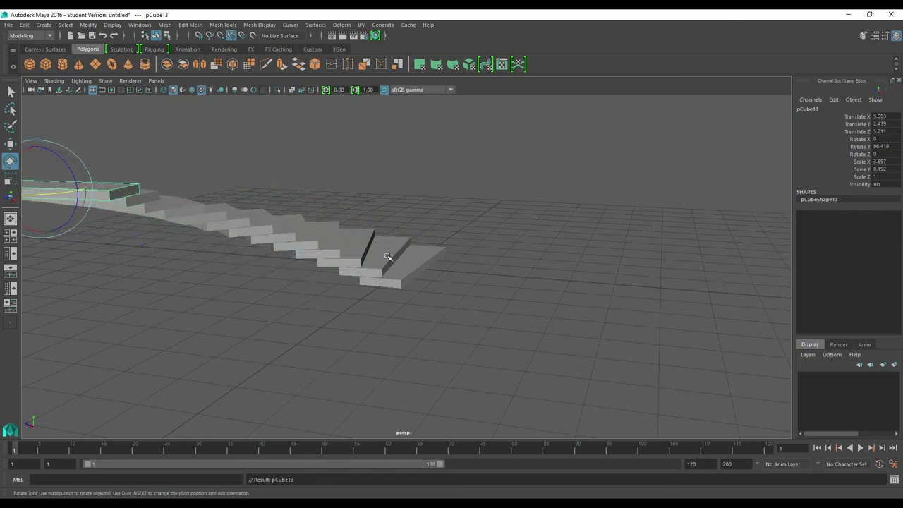
scroll(386, 256, down, 5)
mouse_move(386, 256)
alt+mouse_down()
mouse_move(394, 283)
mouse_move(390, 272)
alt+mouse_up()
key(shift+d)
key(shift+d)
key(shift+d)
key(shift+d)
key(shift+d)
key(shift+d)
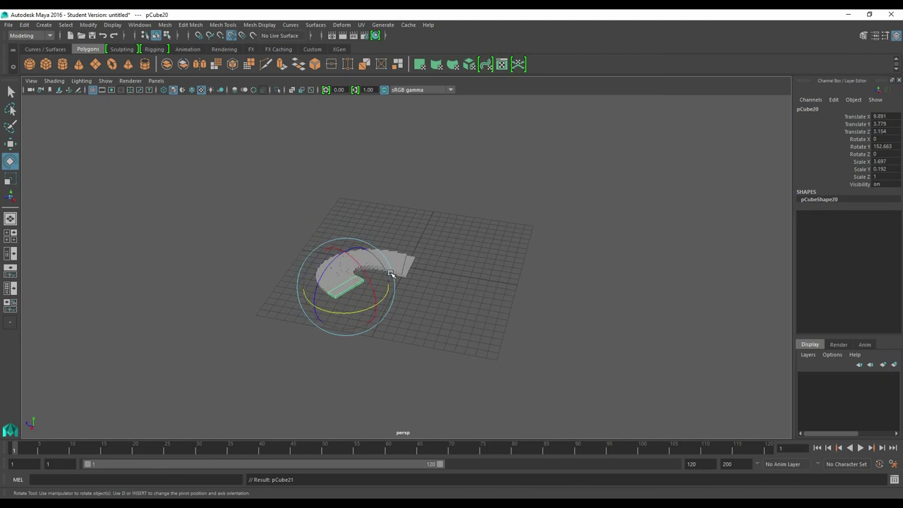
key(shift+d)
key(shift+d)
key(shift+d)
key(shift+d)
key(shift+d)
key(shift+d)
key(shift+d)
key(shift+d)
key(shift+d)
key(shift+d)
key(shift+d)
key(shift+d)
key(shift+d)
key(shift+d)
key(shift+d)
Frame the top step and try rotating it further, then undo that rotation.
mouse_move(392, 275)
alt+mouse_down()
mouse_move(318, 263)
mouse_move(465, 227)
mouse_move(442, 226)
alt+mouse_up()
alt+right_drag(442, 227, 499, 208)
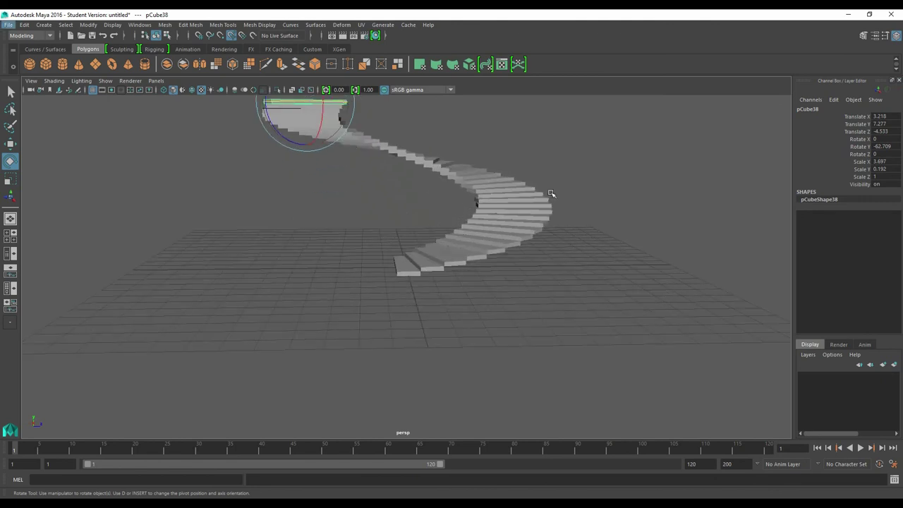
scroll(551, 193, down, 2)
key(f)
mouse_move(572, 197)
alt+mouse_down()
mouse_move(646, 185)
mouse_move(611, 197)
mouse_move(548, 270)
alt+mouse_up()
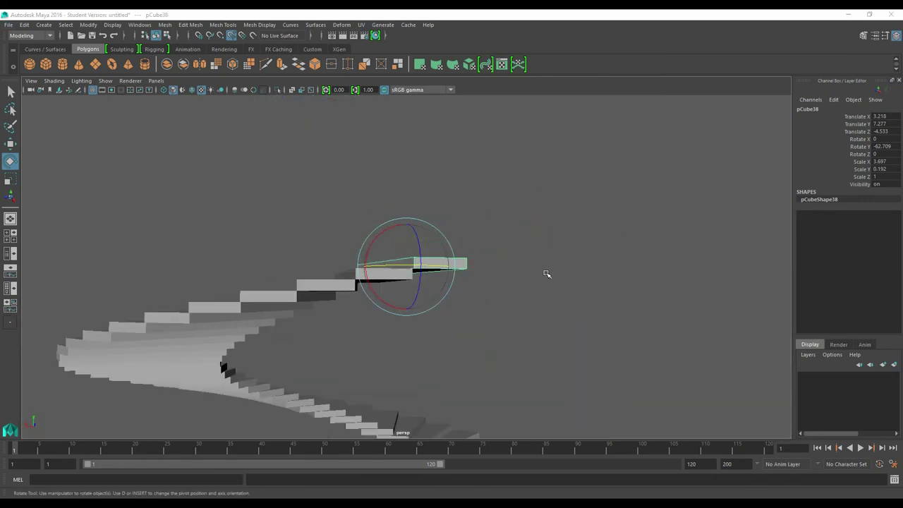
mouse_move(514, 224)
middle_down()
mouse_move(510, 187)
mouse_move(546, 221)
mouse_move(433, 221)
mouse_move(474, 217)
middle_up()
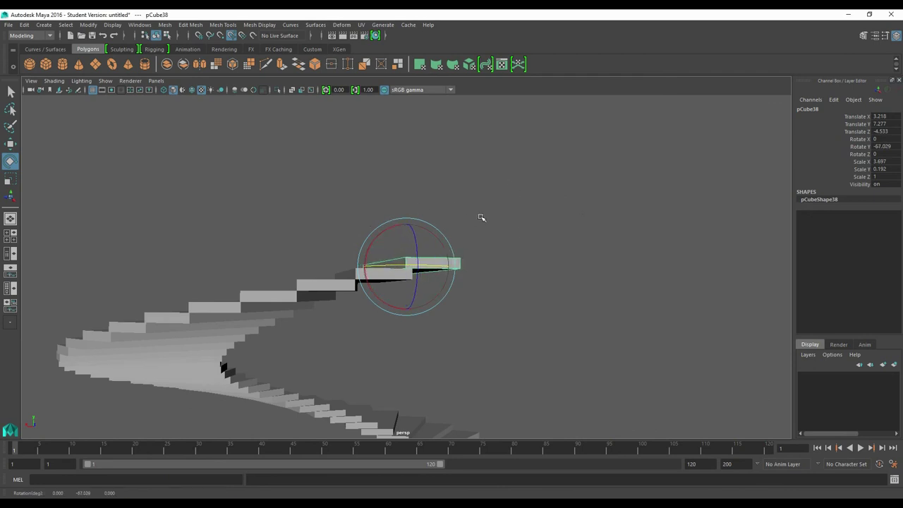
key(ctrl+z)
Delete the whole spiral staircase, then switch to the 'character model sheet' image results.
mouse_move(474, 231)
alt+mouse_down()
mouse_move(476, 262)
mouse_move(420, 297)
mouse_move(401, 296)
mouse_move(468, 268)
mouse_move(562, 296)
mouse_move(580, 314)
mouse_move(572, 353)
mouse_move(447, 322)
mouse_move(389, 290)
mouse_move(365, 317)
mouse_move(369, 297)
alt+mouse_up()
alt+drag(452, 291, 359, 316)
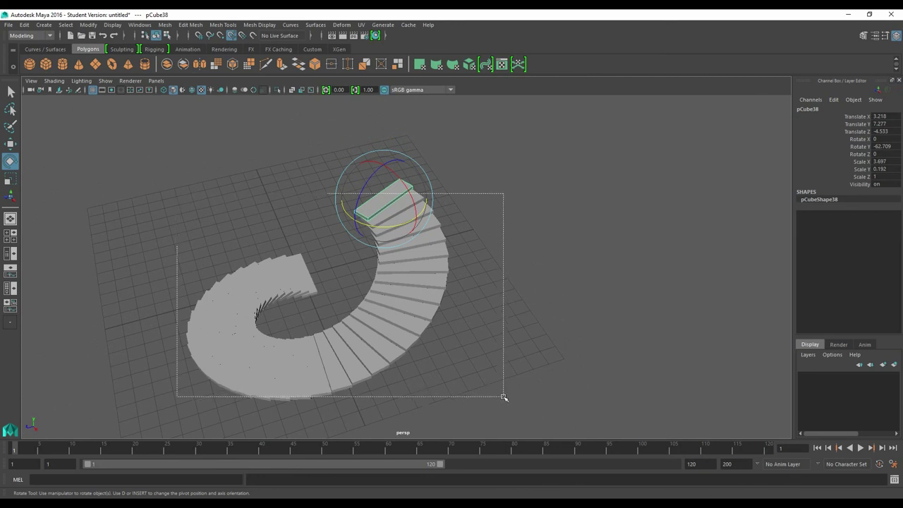
drag(177, 192, 503, 397)
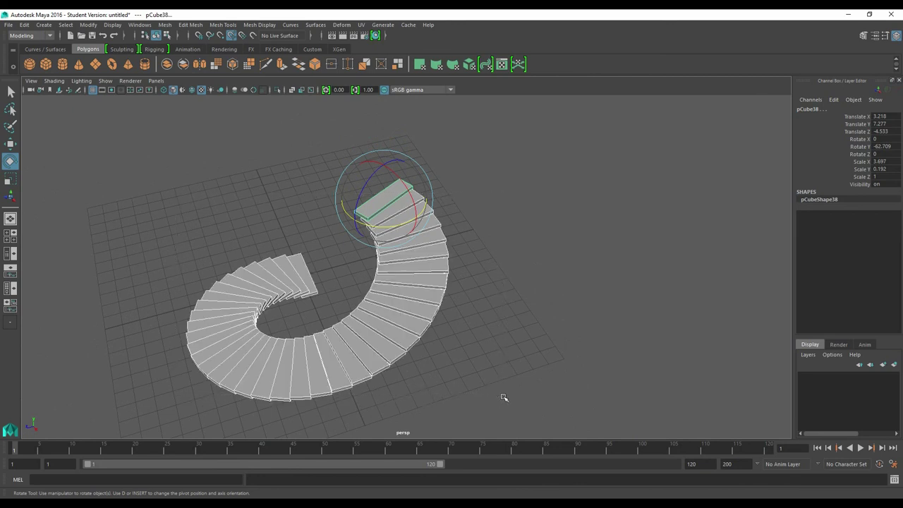
key(Delete)
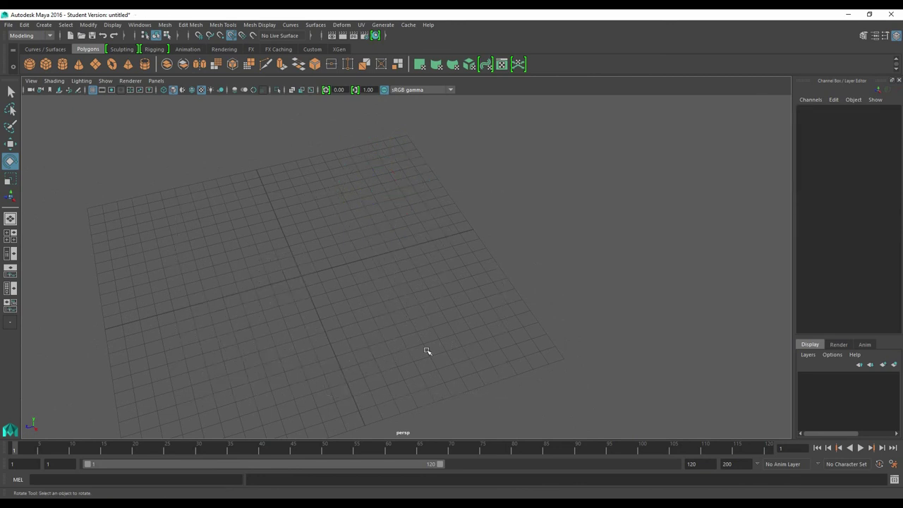
click(288, 465)
scroll(334, 113, up, 1)
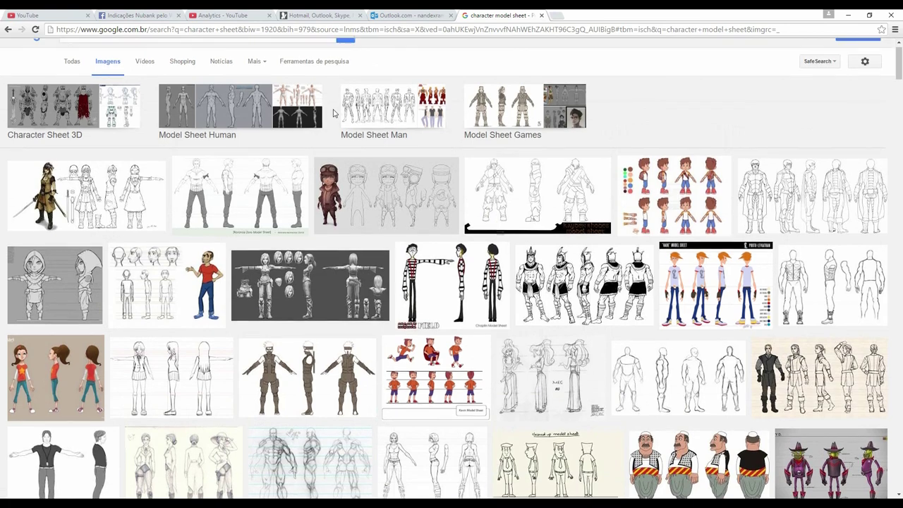
Preview the grey 3D model sheet among the image results.
scroll(335, 113, down, 1)
click(312, 240)
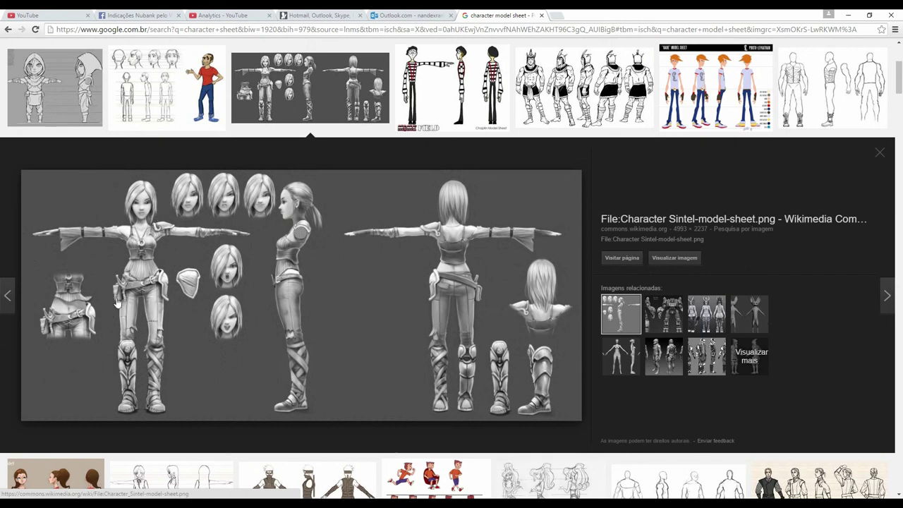
scroll(219, 245, up, 3)
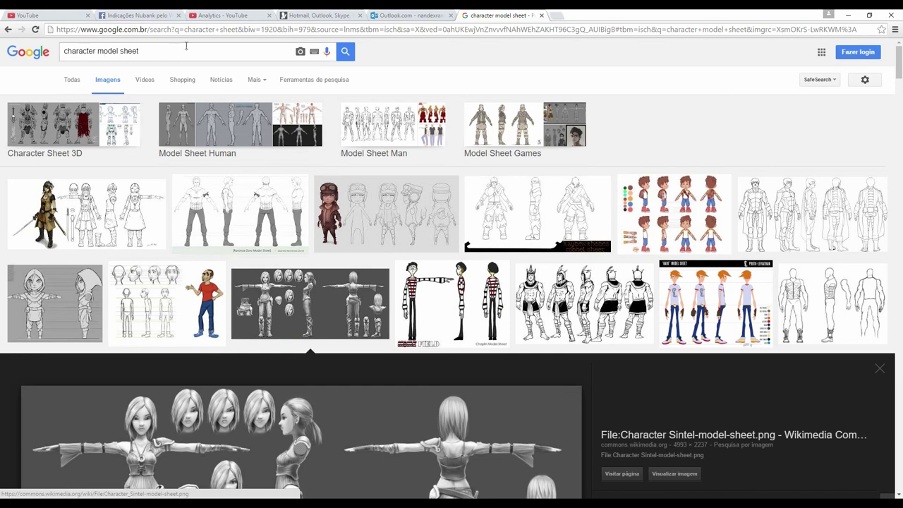
scroll(394, 177, down, 2)
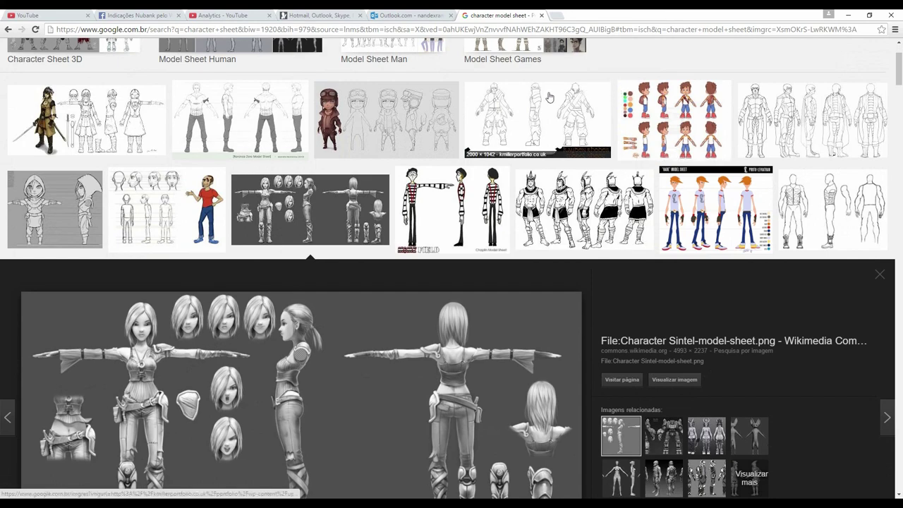
Preview the Roronoa Zoro model sheet and copy the image with Copiar imagem.
click(251, 114)
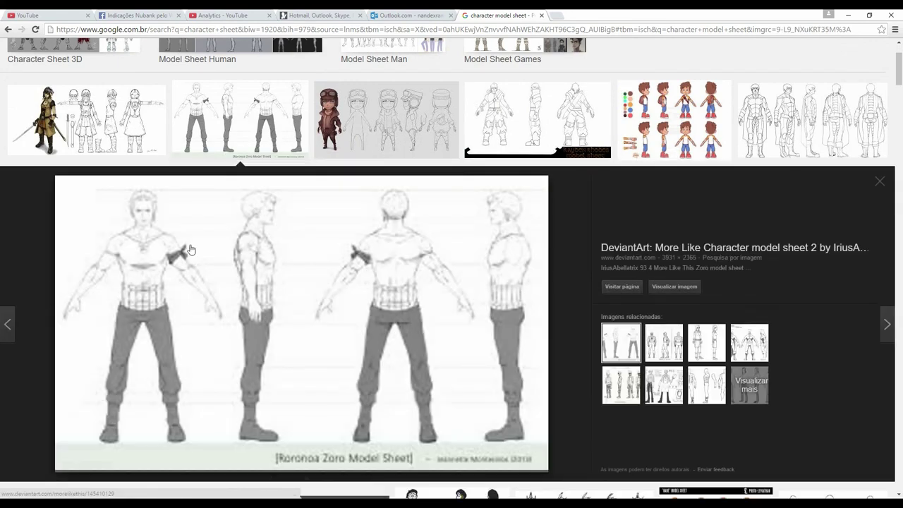
scroll(341, 234, down, 1)
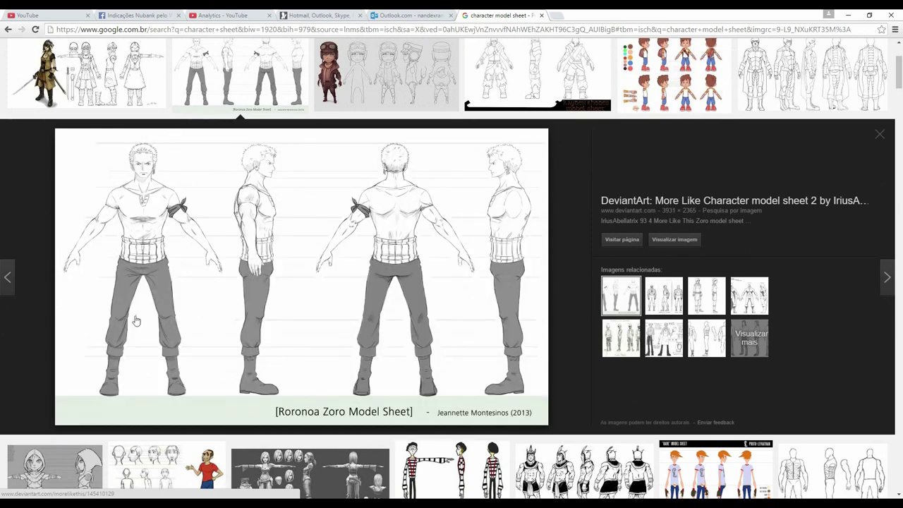
right_click(244, 293)
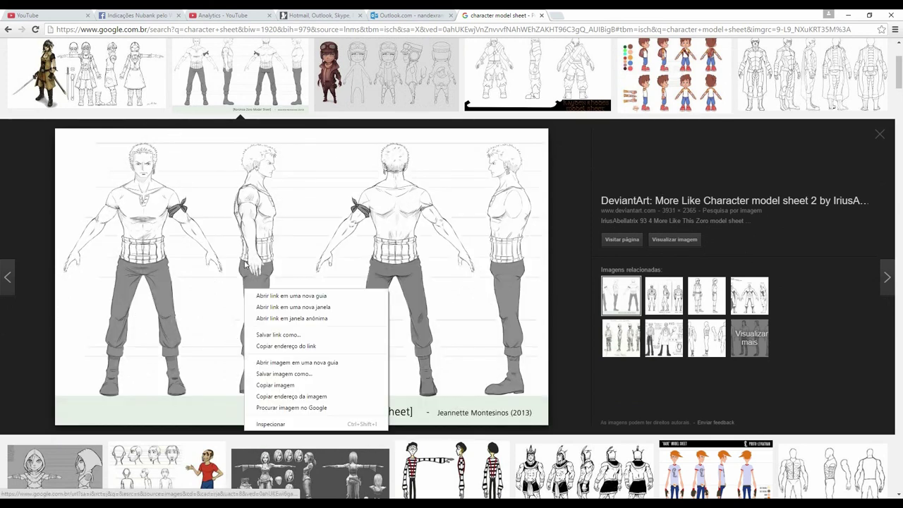
click(285, 385)
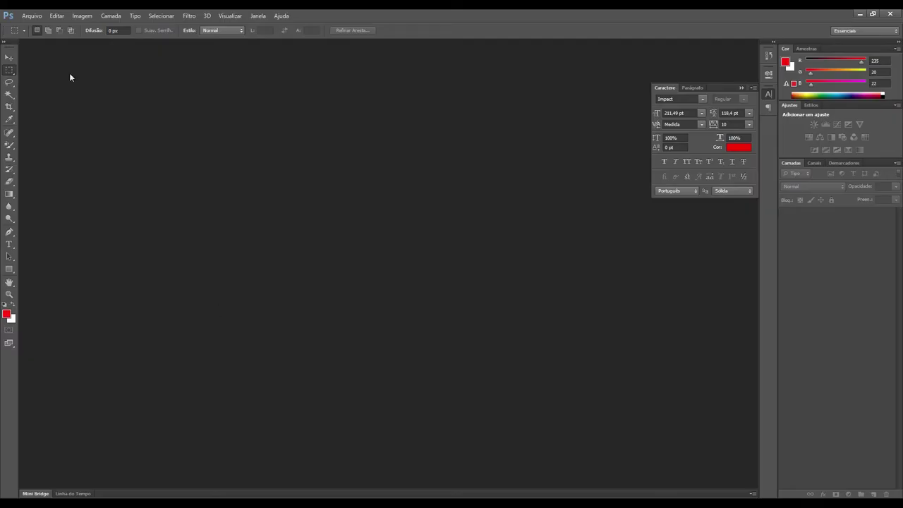
click(32, 15)
Create a trial new document with a layer, then close it without saving.
click(34, 27)
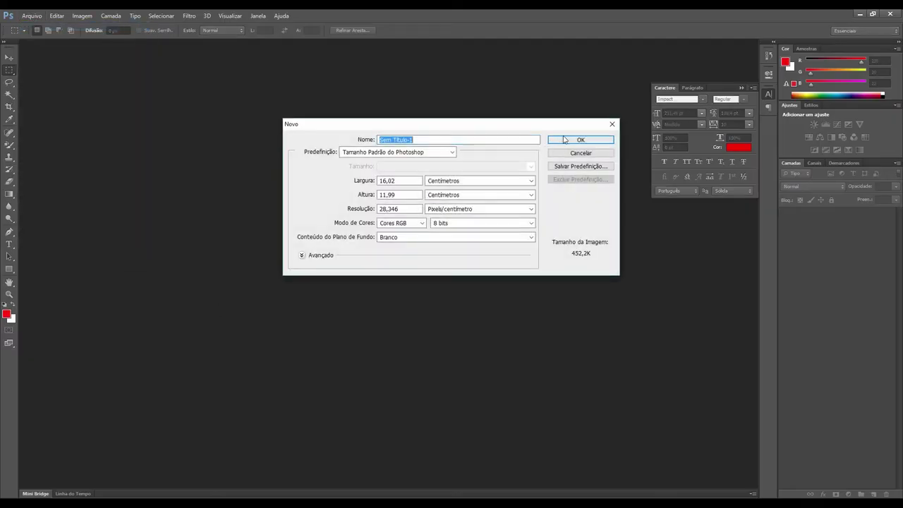
click(565, 141)
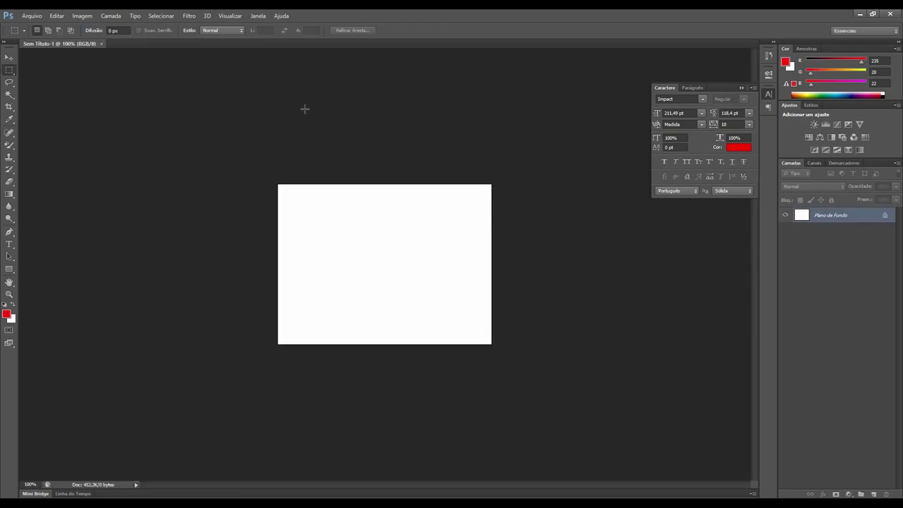
key(ctrl+shift+alt+n)
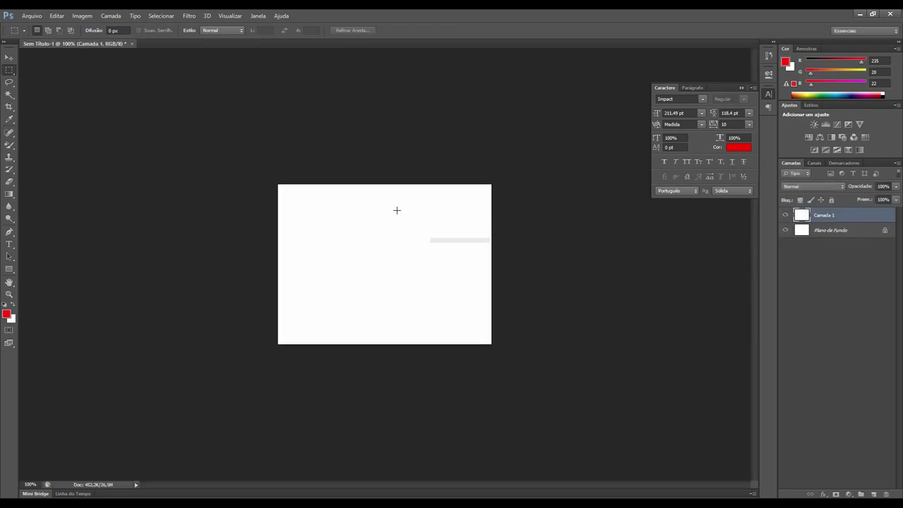
click(132, 44)
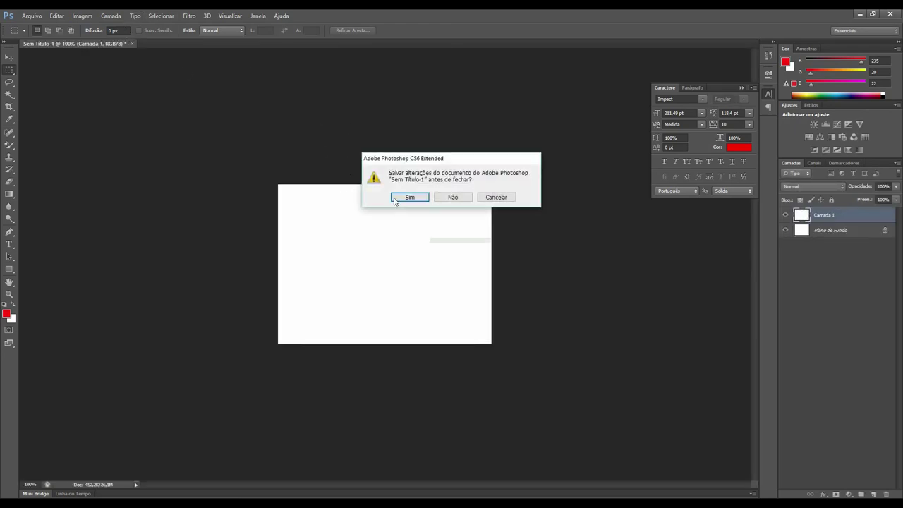
click(451, 196)
Create a new 16,02 × 11,99 cm document and paste the Zoro model sheet as Camada 1.
click(32, 16)
click(32, 24)
click(571, 142)
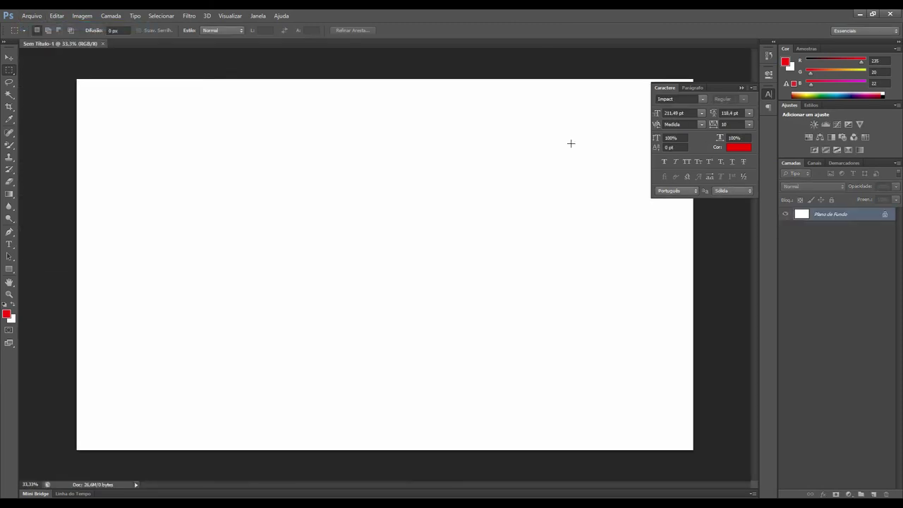
key(ctrl+v)
Apply Níveis with the black input near 107 and white at 248 to darken the linework.
click(83, 15)
mouse_move(86, 40)
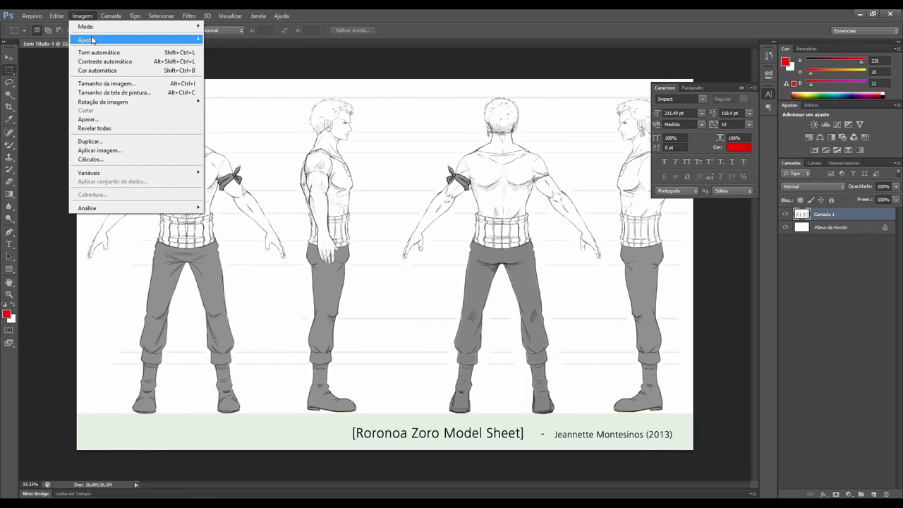
click(242, 47)
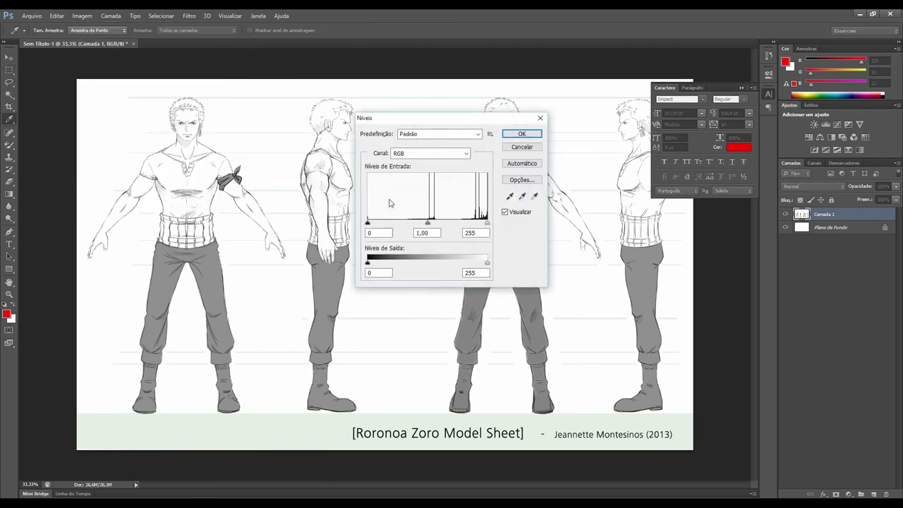
drag(366, 222, 408, 223)
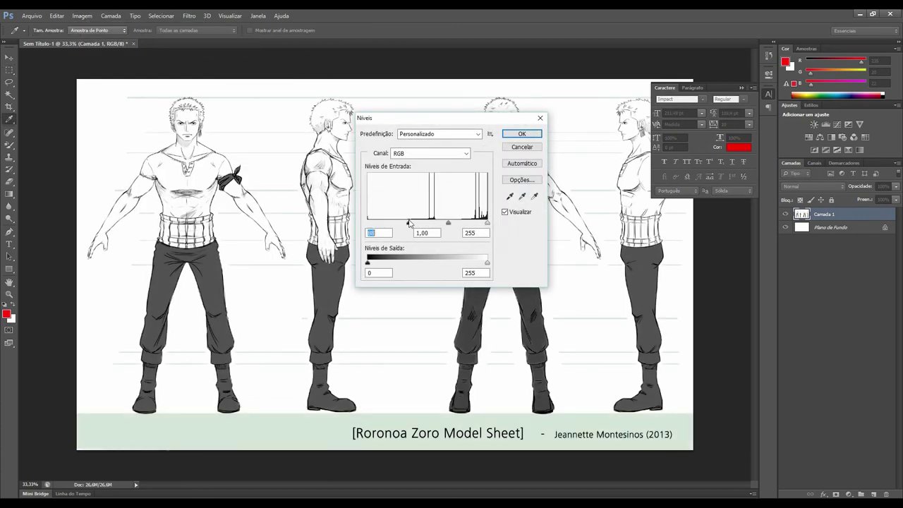
click(484, 224)
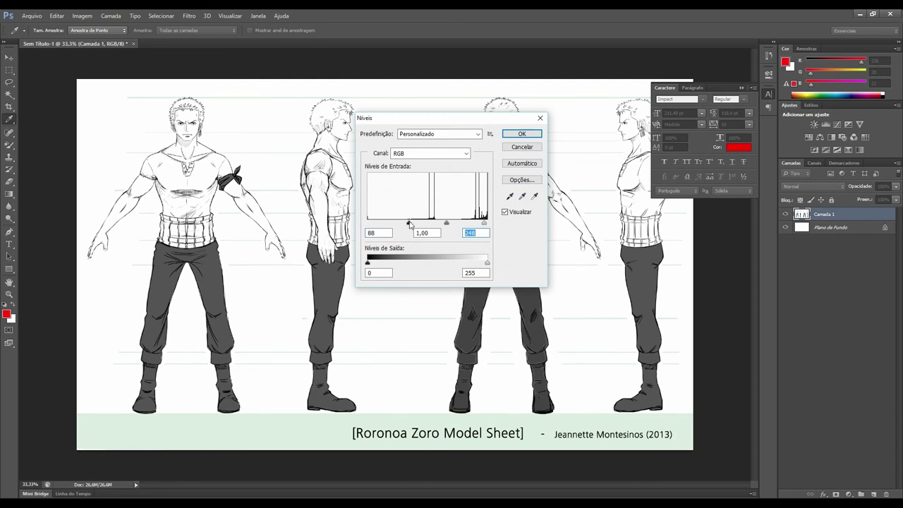
drag(410, 224, 418, 225)
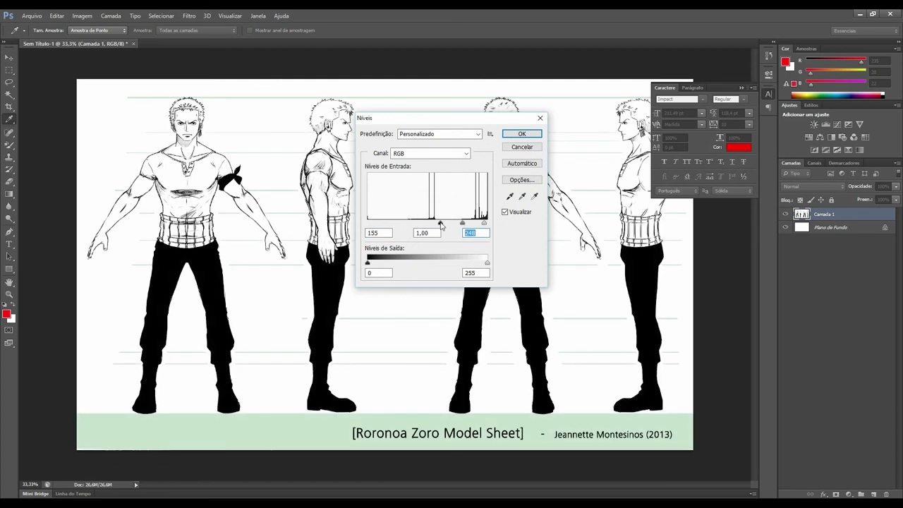
click(536, 135)
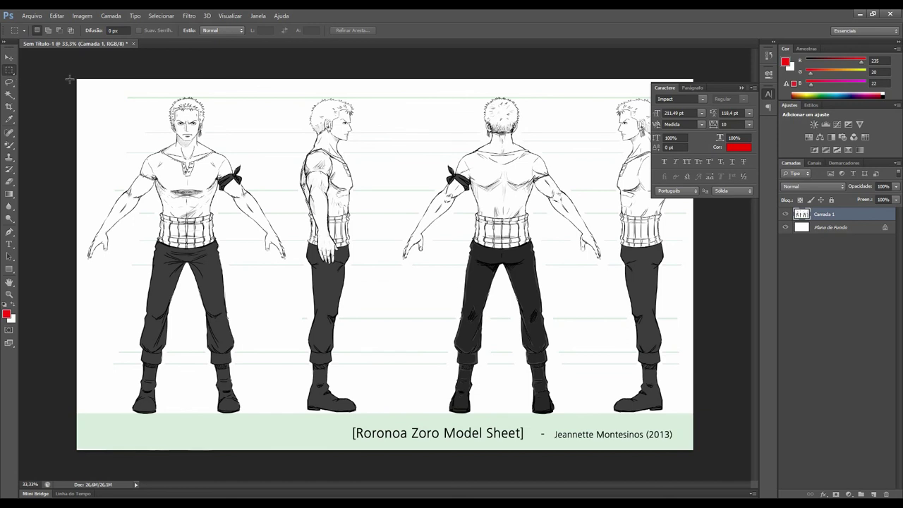
drag(53, 62, 290, 424)
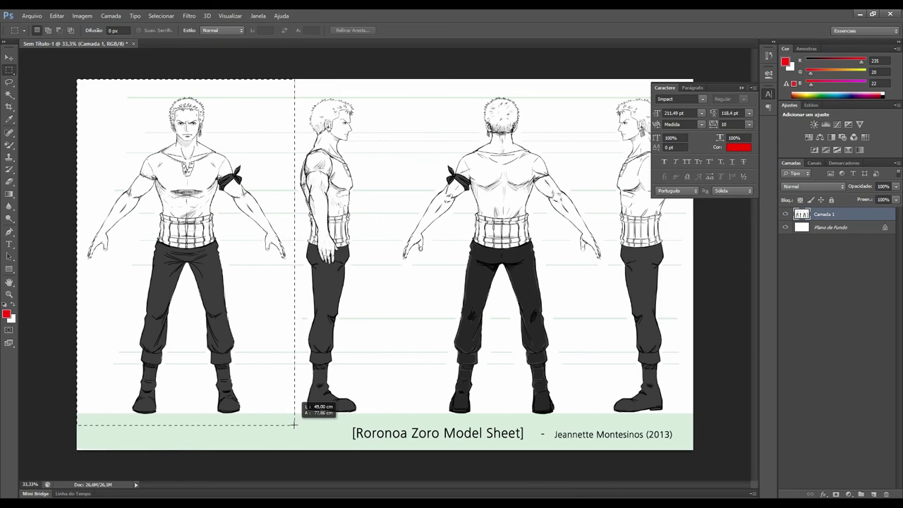
Select the front view and place it into its own new document.
drag(290, 425, 294, 425)
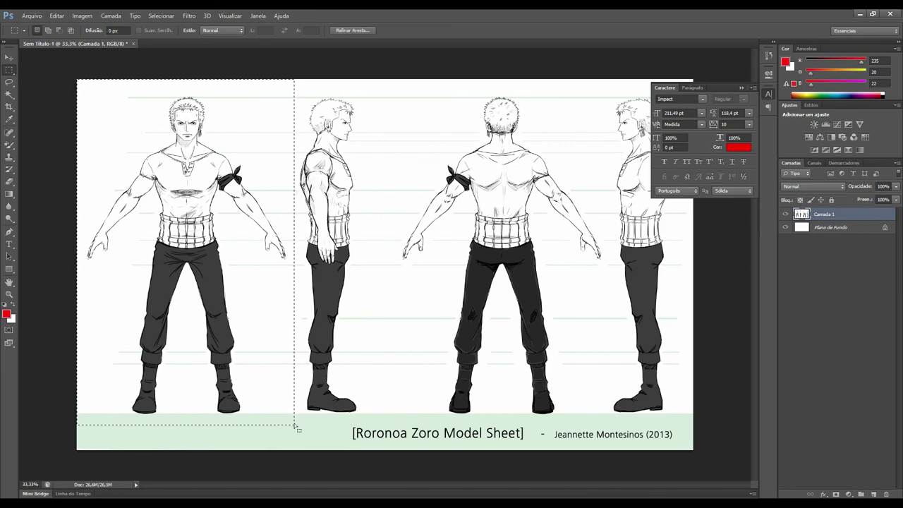
click(32, 16)
click(41, 27)
click(575, 139)
drag(576, 139, 396, 191)
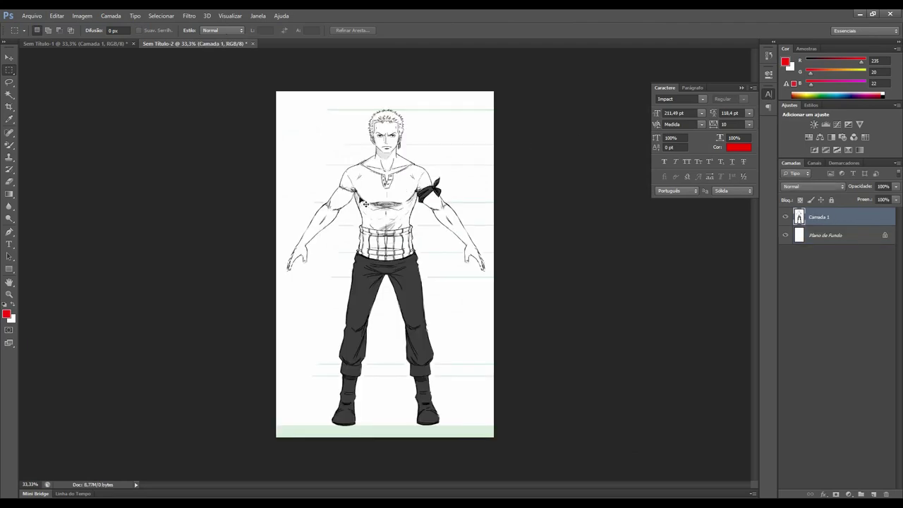
Save the front-view document to the Área de Trabalho as JPEG named 'frente'.
click(32, 15)
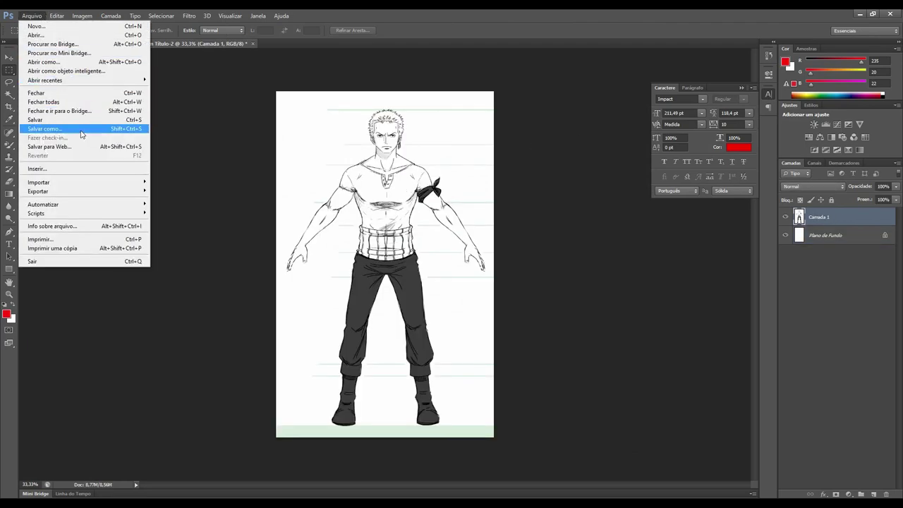
click(43, 133)
click(423, 314)
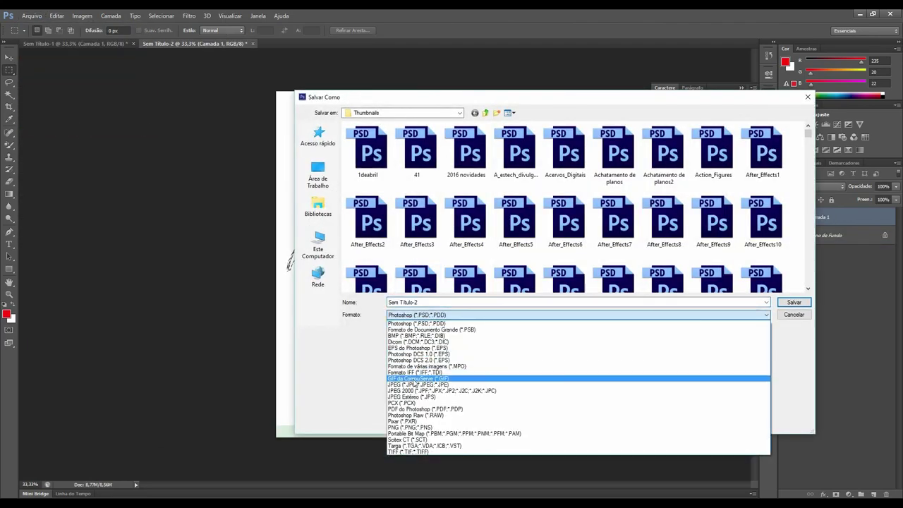
click(411, 385)
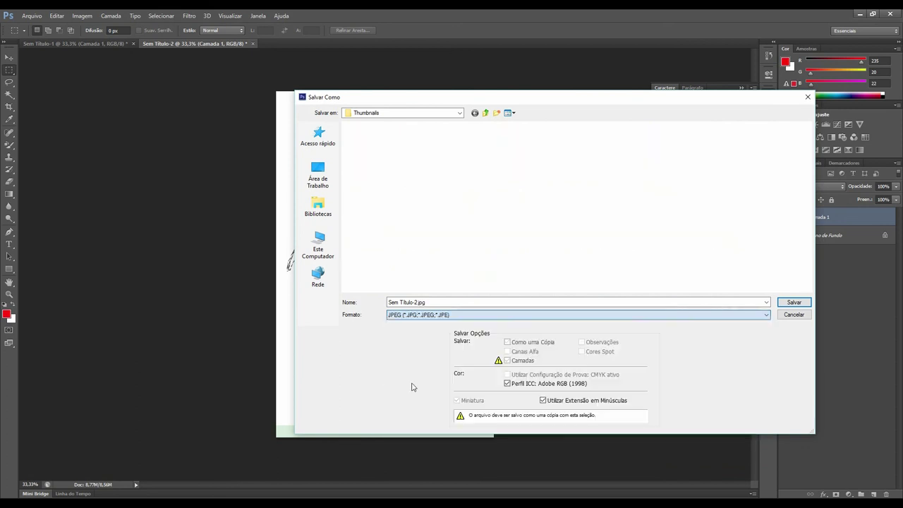
click(317, 176)
double_click(560, 304)
text(frente)
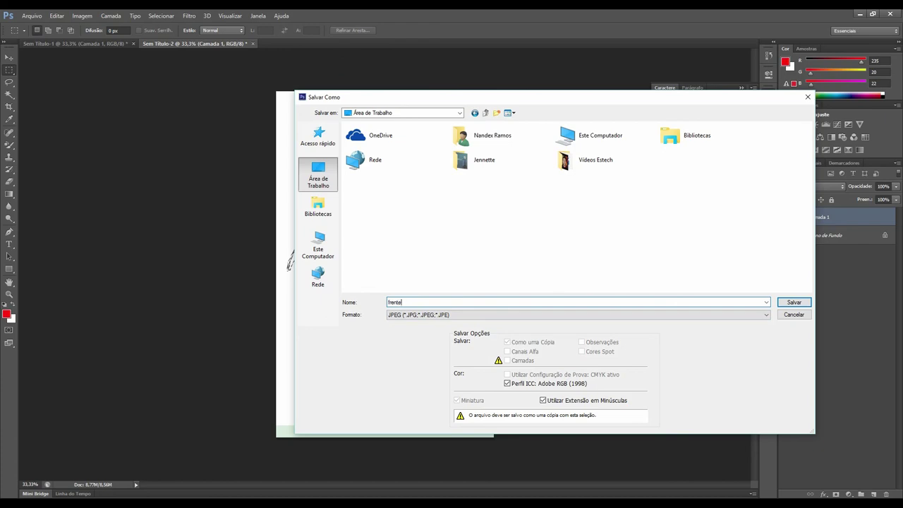
key(Return)
key(Return)
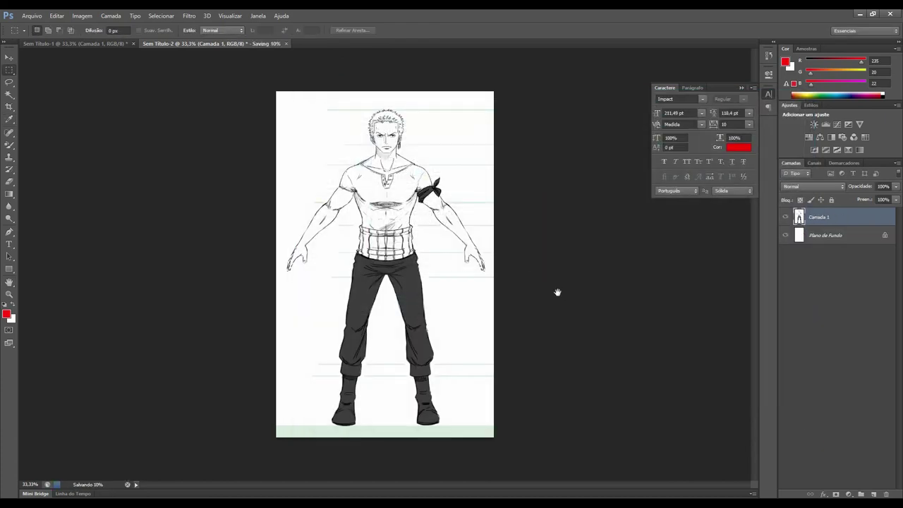
click(88, 44)
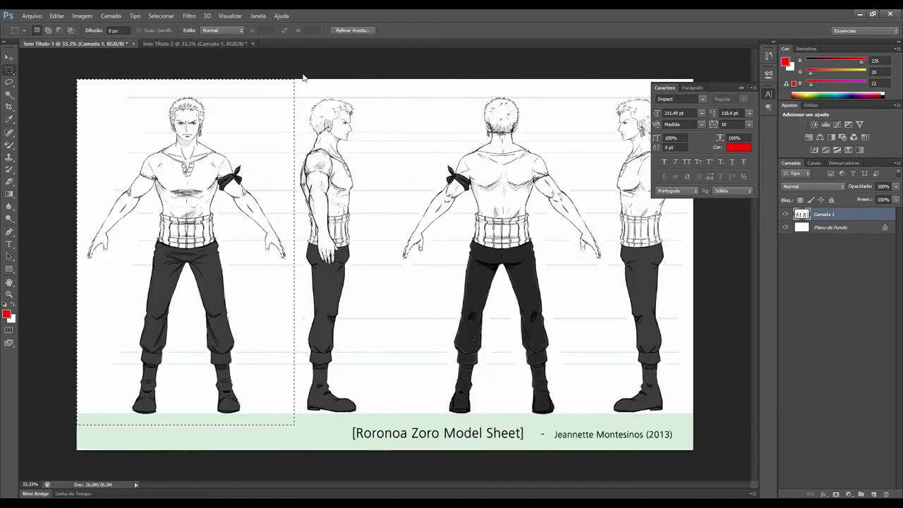
Select the side view and paste it into a new tall document.
drag(294, 72, 373, 415)
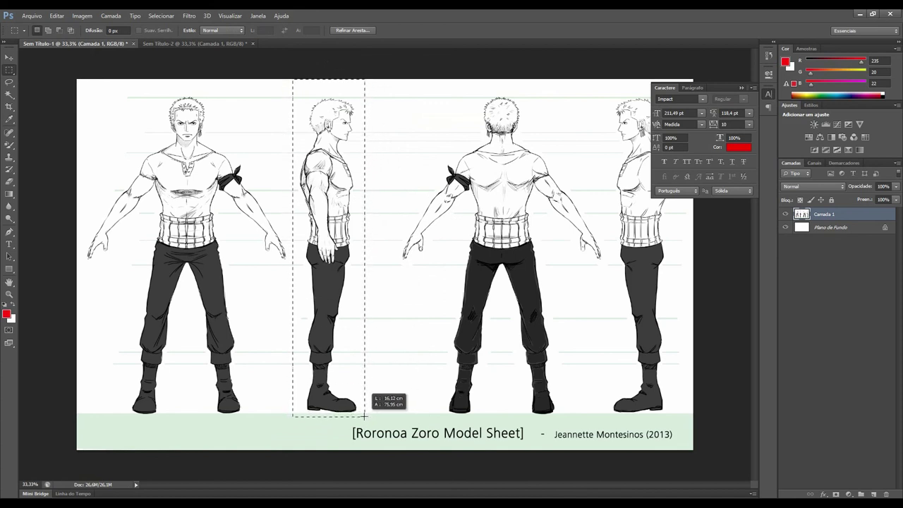
drag(372, 416, 365, 416)
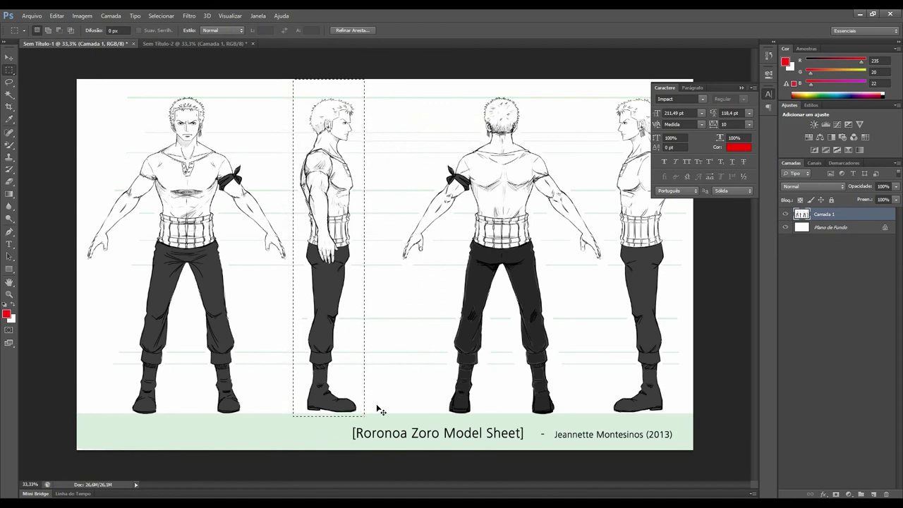
click(31, 15)
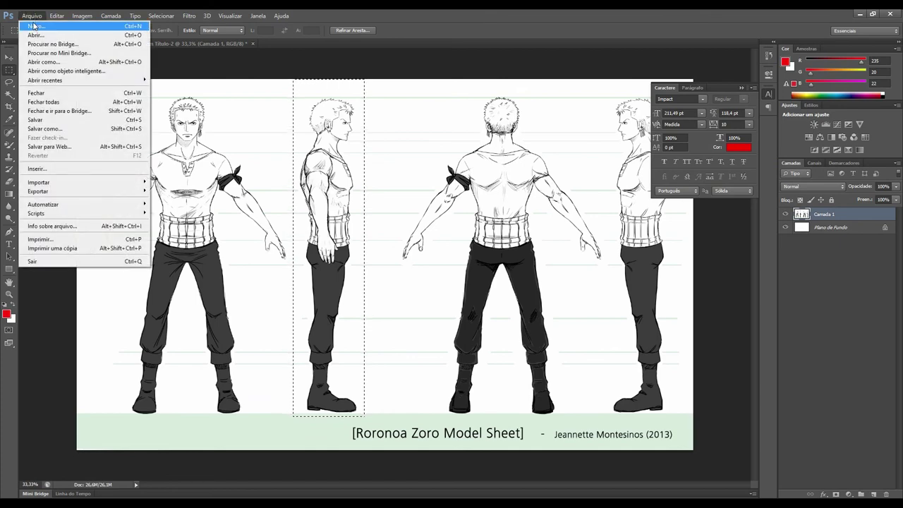
click(35, 26)
click(563, 141)
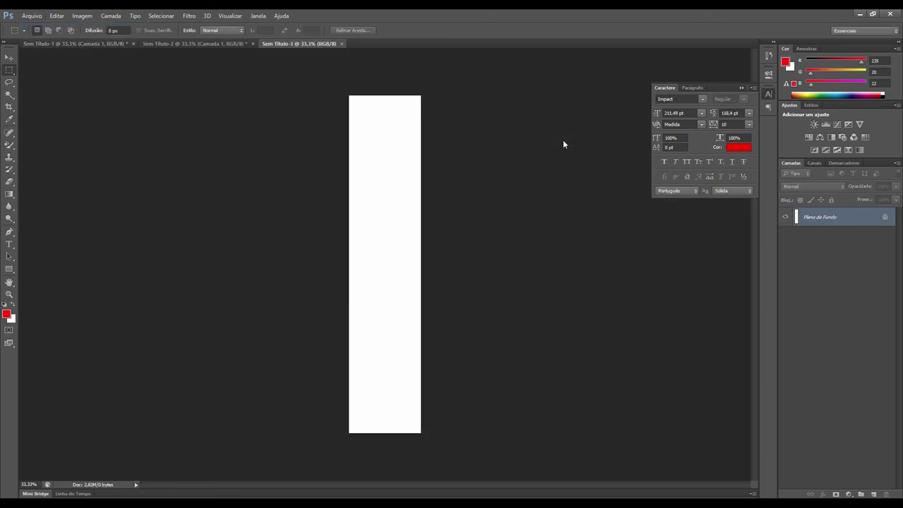
key(ctrl+v)
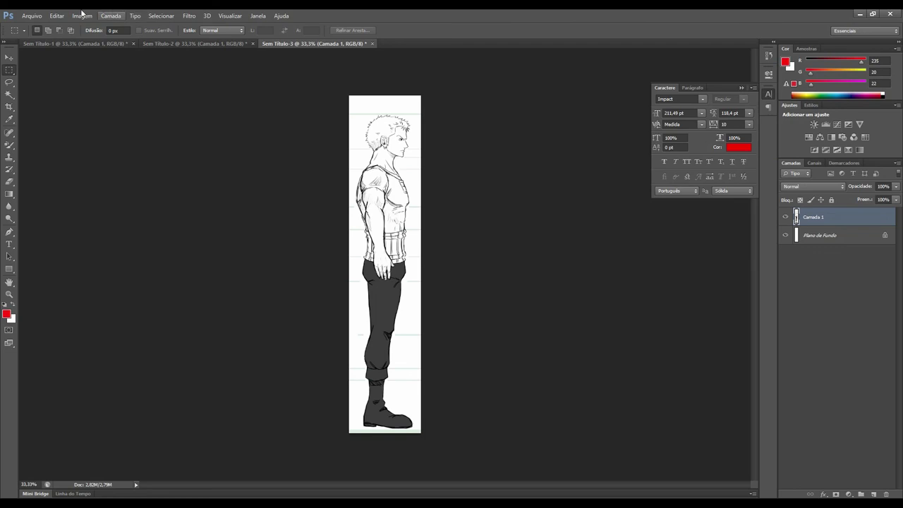
Save the side-view document as a JPEG named 'lado'.
click(32, 16)
click(82, 129)
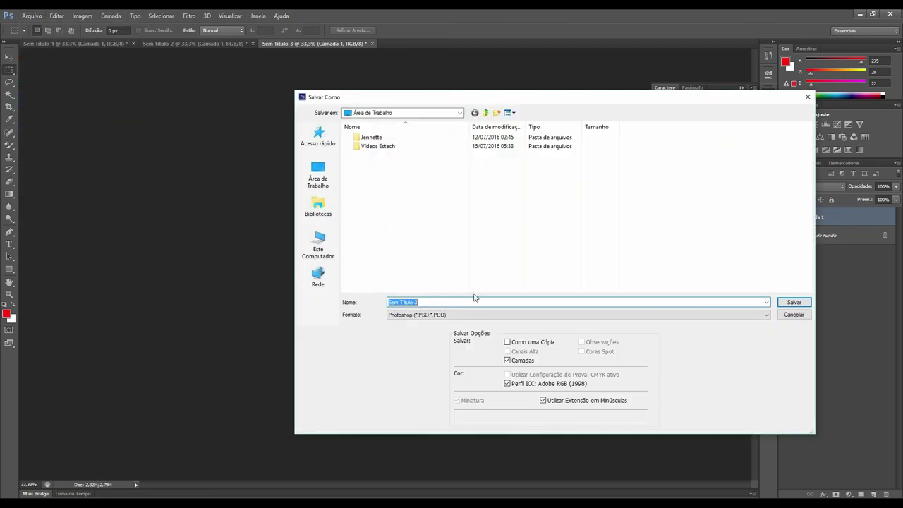
text(lado)
click(453, 315)
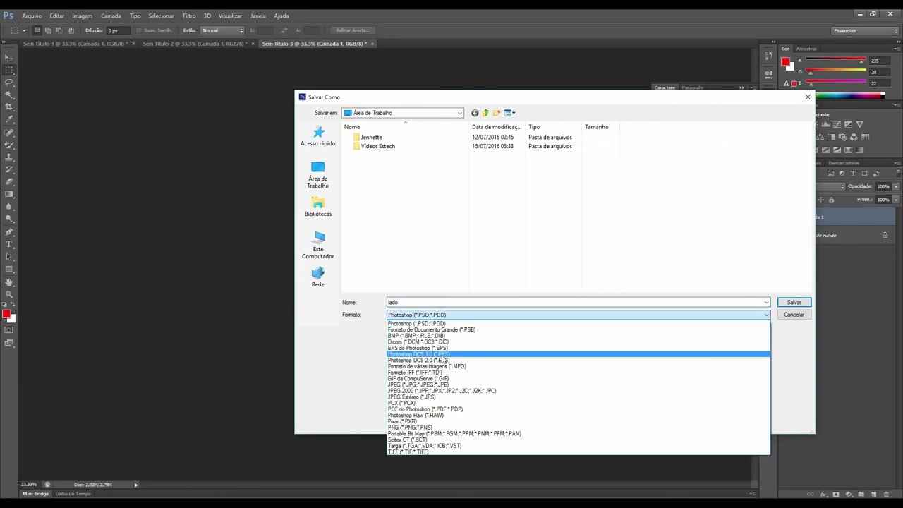
click(436, 385)
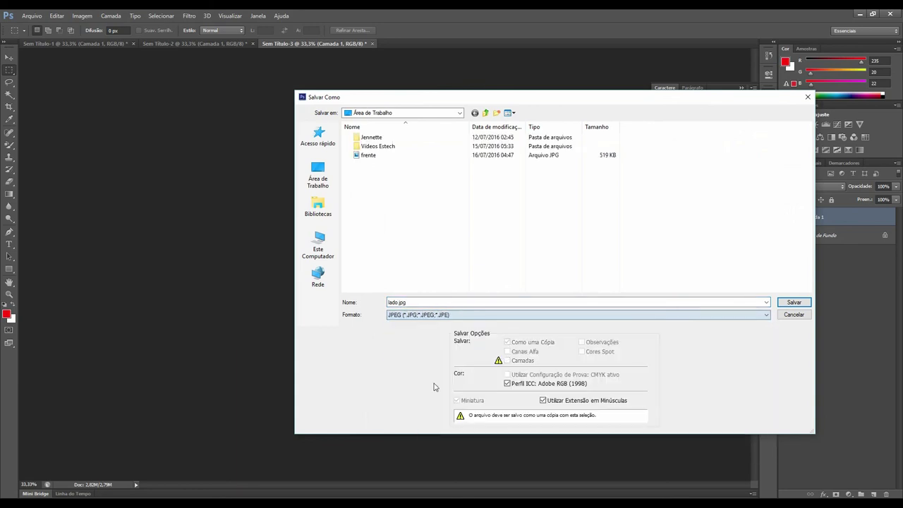
click(793, 302)
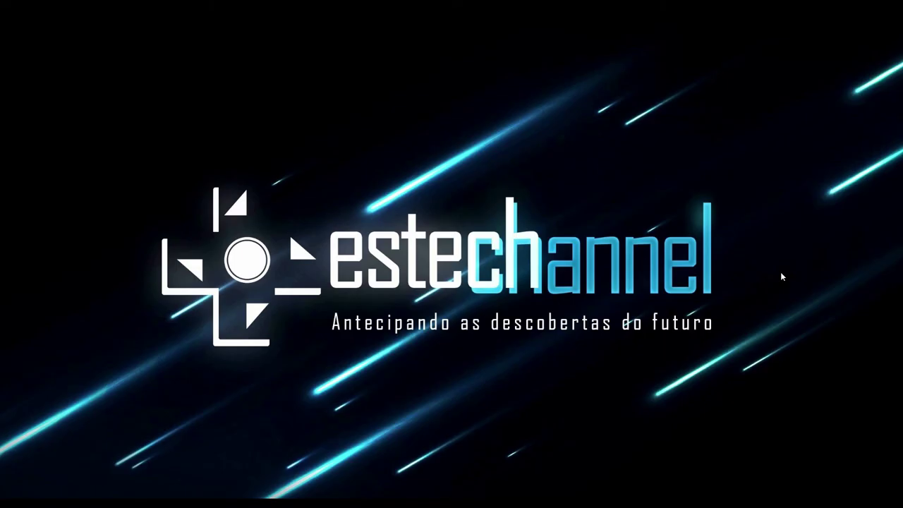
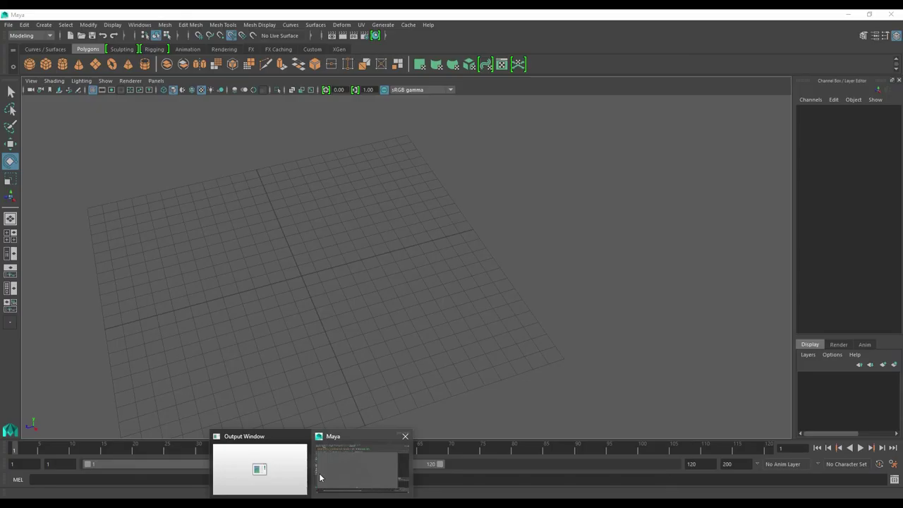
Bring Maya back to the front and make the front orthographic view fill the workspace.
click(321, 476)
alt+drag(338, 346, 332, 329)
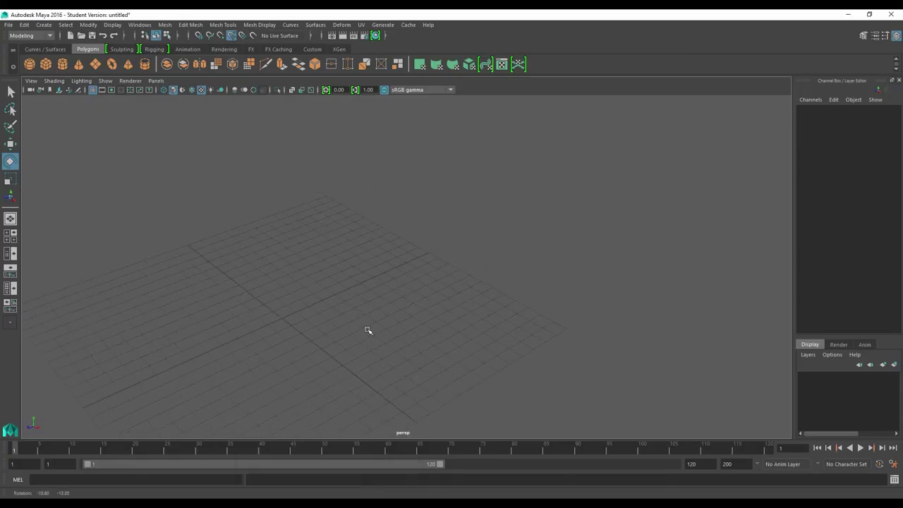
alt+right_drag(332, 328, 259, 290)
mouse_move(260, 290)
alt+mouse_down()
mouse_move(418, 298)
mouse_move(364, 306)
alt+mouse_up()
key(space)
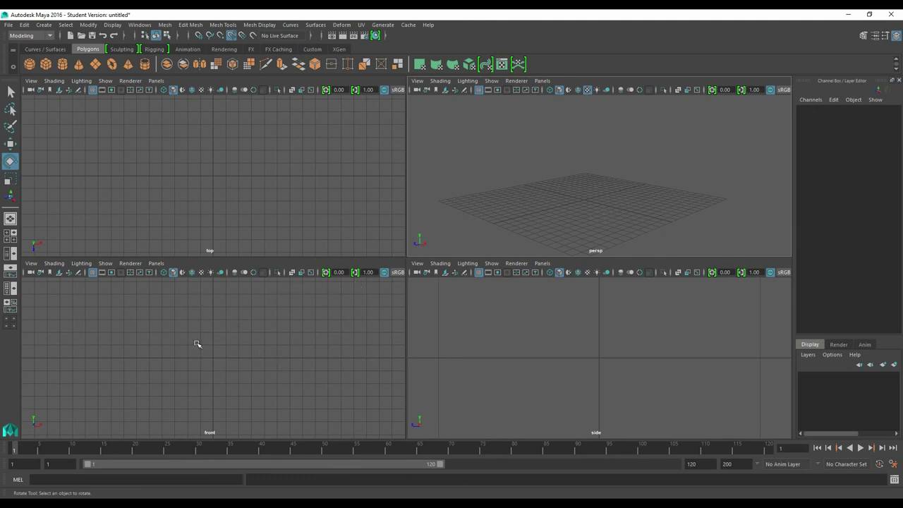
key(space)
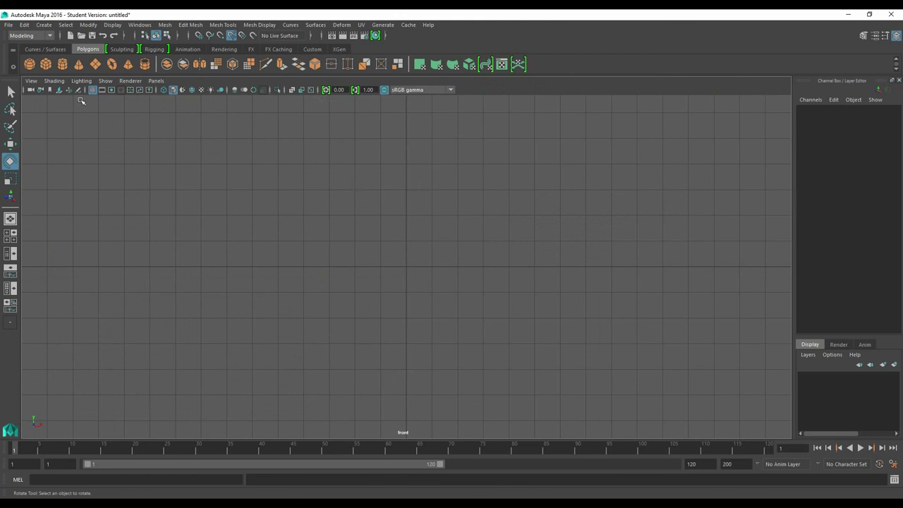
click(34, 81)
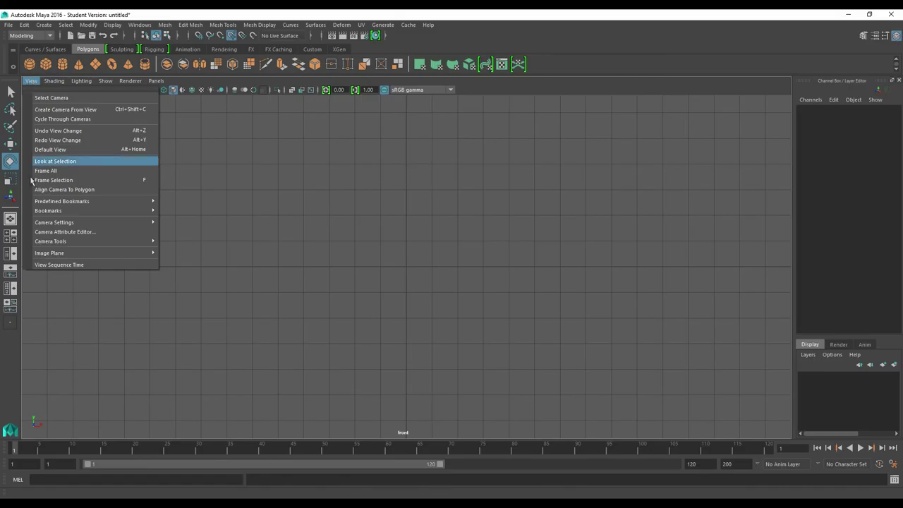
Import Desktop/frente.jpg as the front view's reference image plane.
click(186, 261)
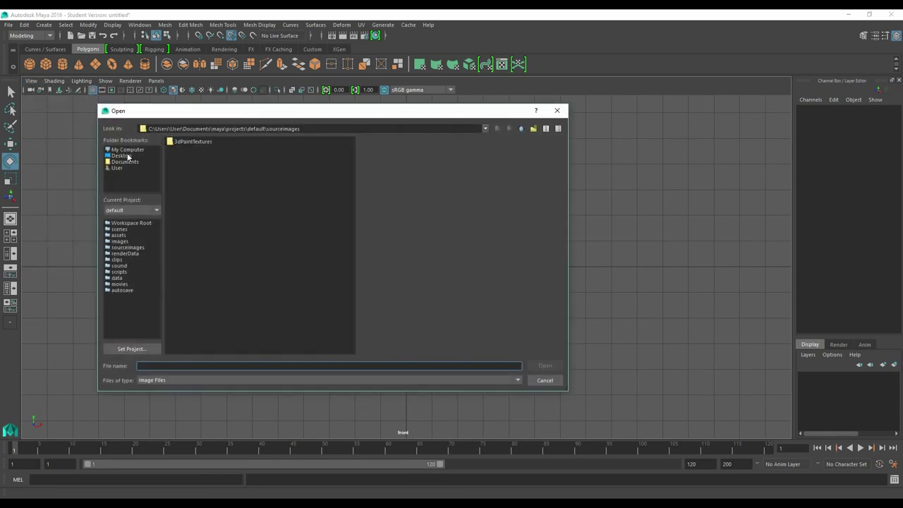
click(121, 155)
click(184, 157)
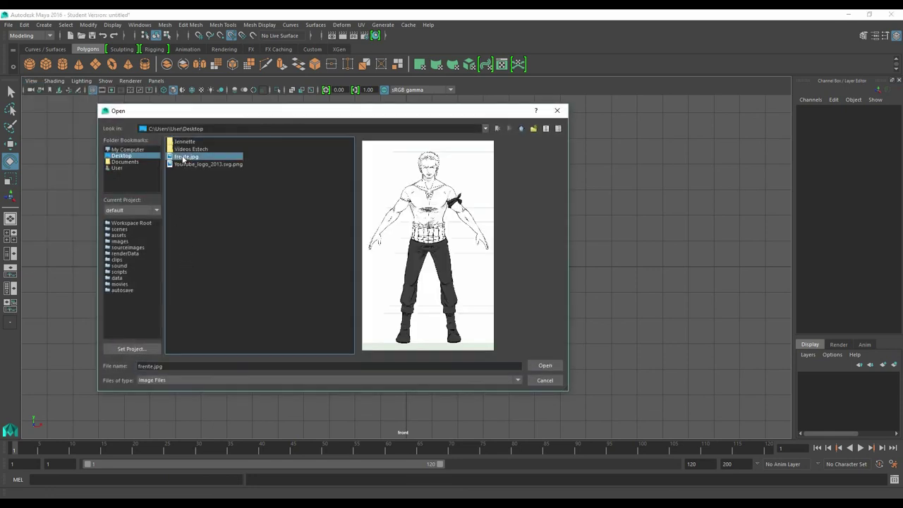
click(547, 366)
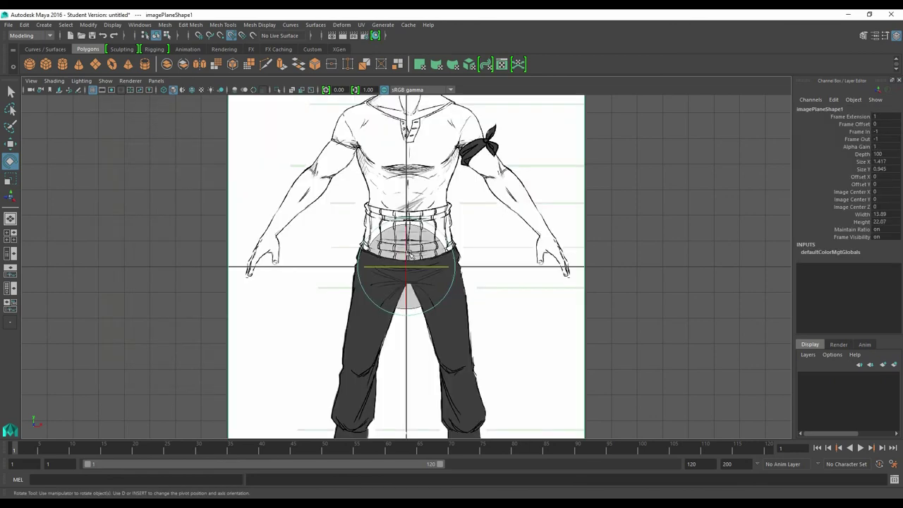
scroll(408, 253, down, 3)
scroll(408, 253, down, 3)
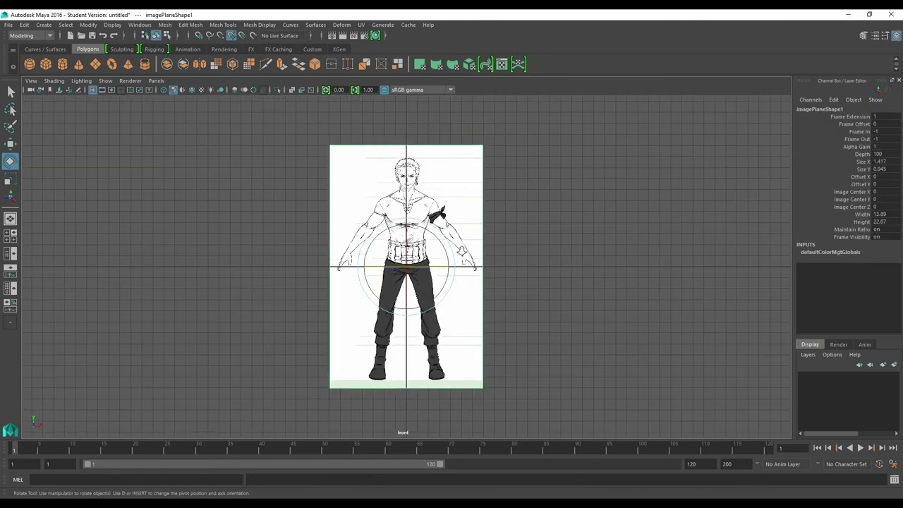
Raise the frente.jpg image plane along Y so the figure's feet rest on the ground line.
click(11, 144)
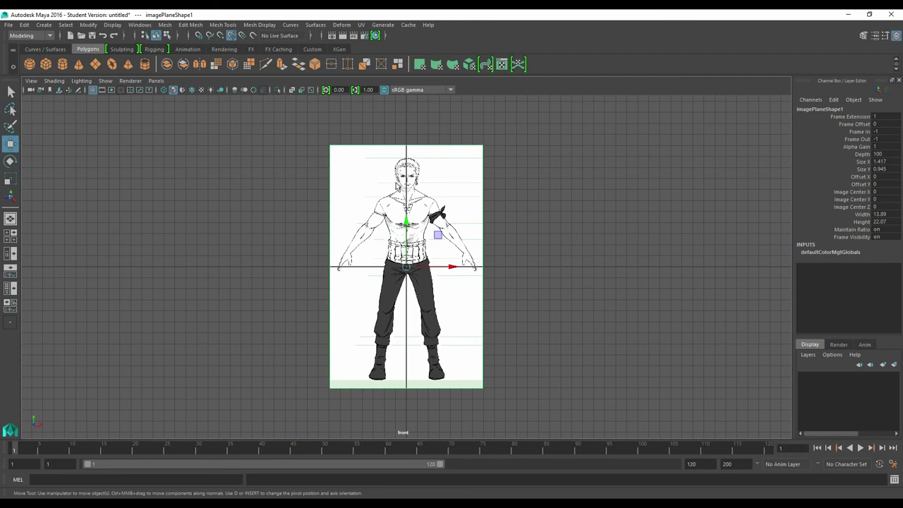
drag(406, 222, 406, 109)
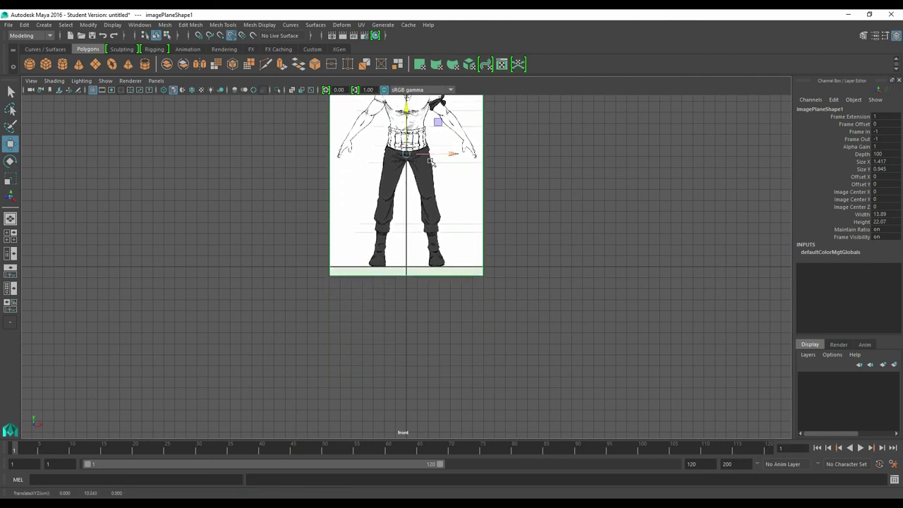
scroll(418, 230, up, 3)
scroll(418, 231, down, 4)
alt+drag(416, 230, 416, 207)
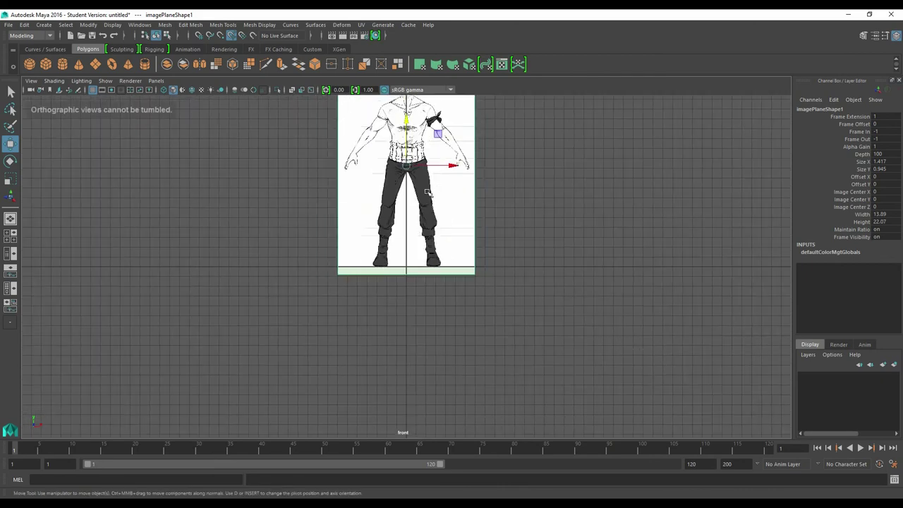
key(space)
key(space)
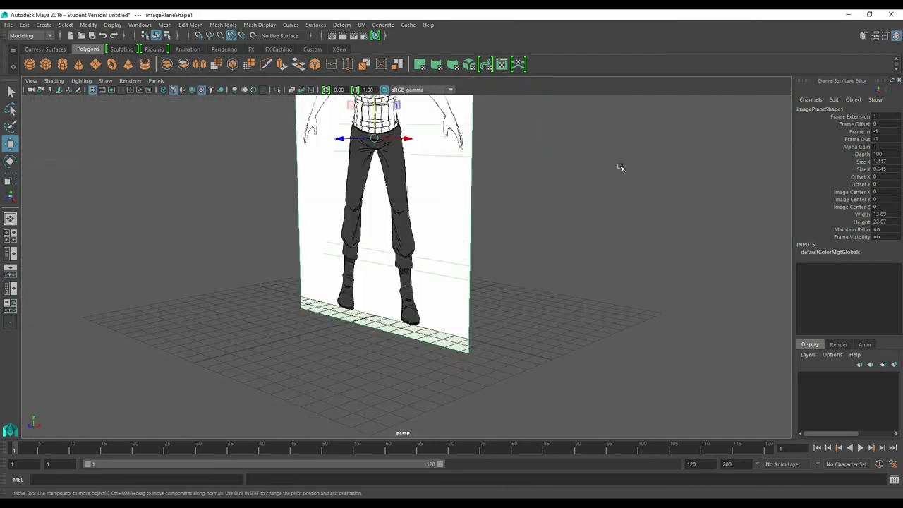
In perspective, push the frente.jpg image plane back along its depth axis behind the grid centre.
mouse_move(608, 169)
alt+mouse_down()
mouse_move(538, 157)
mouse_move(569, 153)
mouse_move(568, 176)
alt+mouse_up()
drag(354, 135, 536, 140)
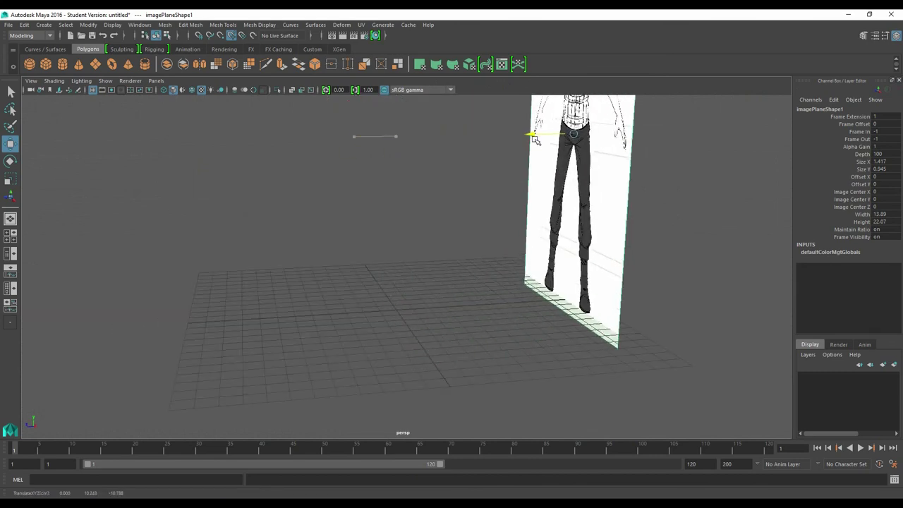
scroll(478, 157, down, 3)
scroll(438, 148, down, 2)
mouse_move(384, 142)
alt+mouse_down()
mouse_move(473, 131)
mouse_move(447, 154)
mouse_move(456, 150)
mouse_move(300, 216)
mouse_move(252, 202)
mouse_move(262, 216)
mouse_move(313, 222)
alt+mouse_up()
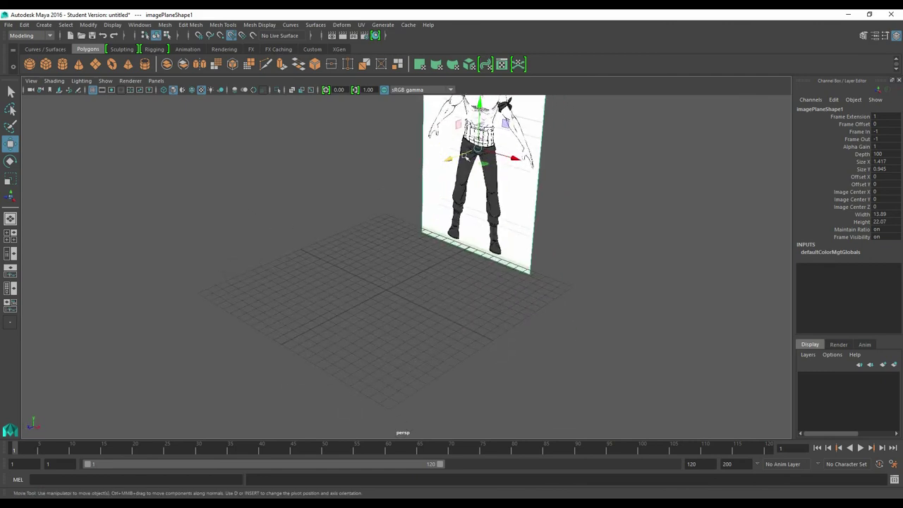
key(space)
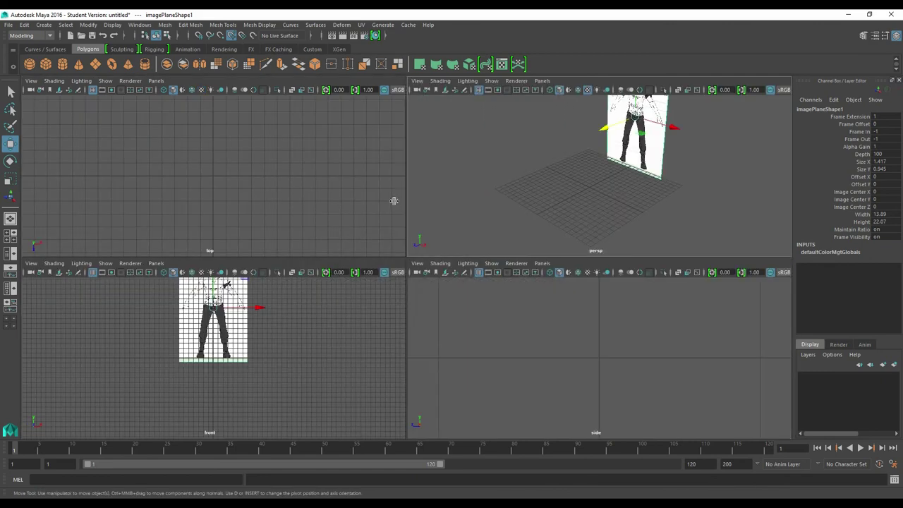
key(space)
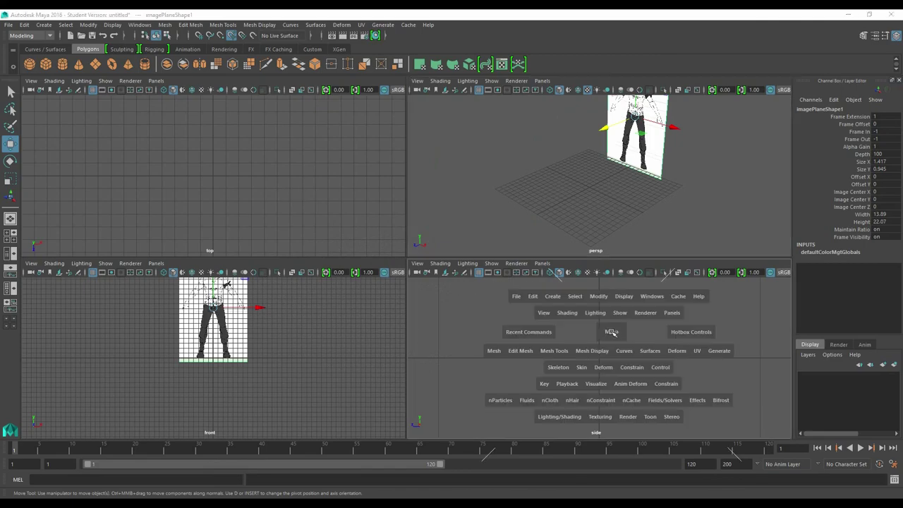
Import Desktop/lado.jpg as the side view's reference image plane and frame it.
click(27, 81)
mouse_move(49, 252)
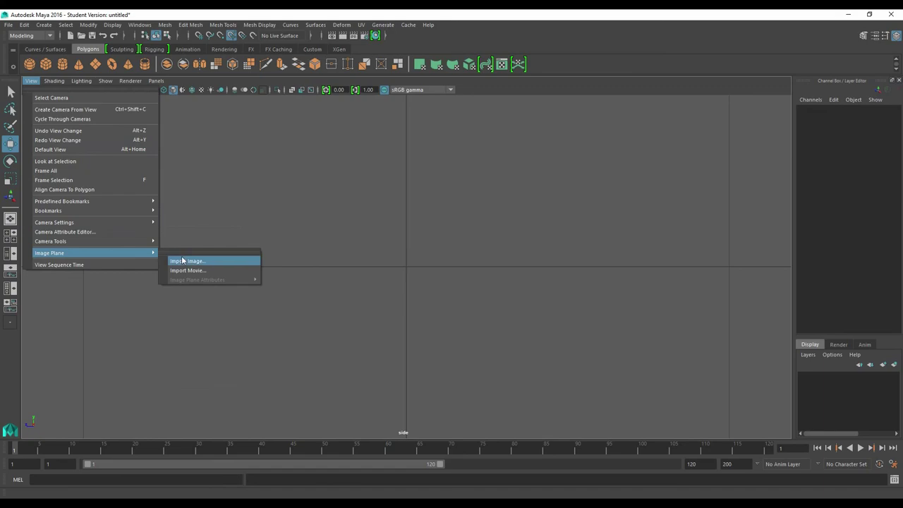
click(182, 258)
click(120, 155)
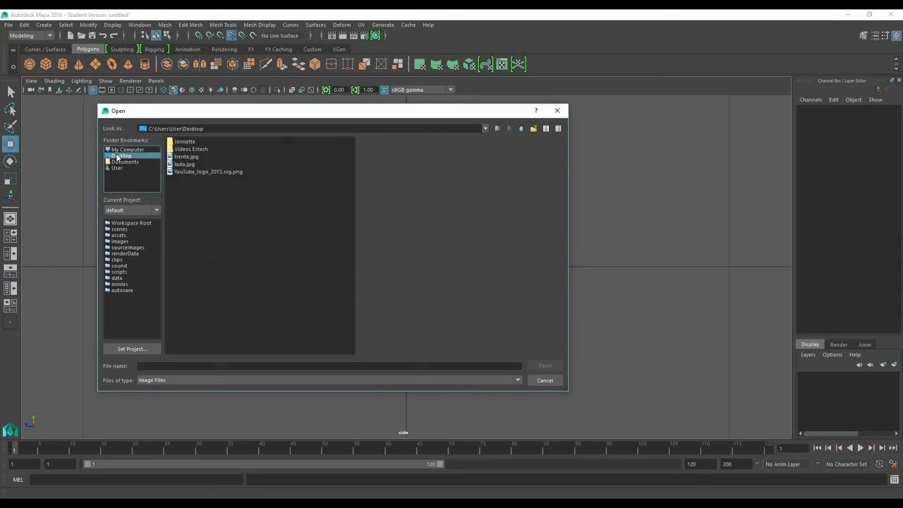
click(185, 163)
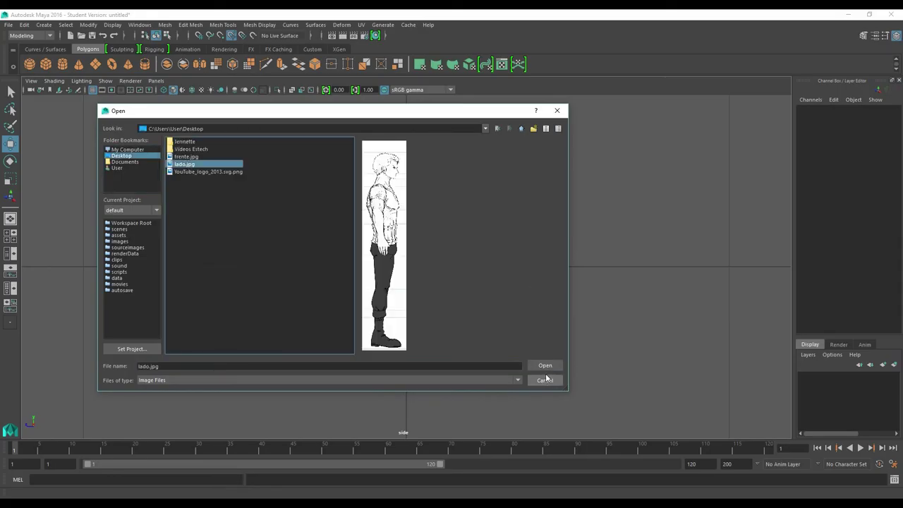
click(545, 365)
key(f)
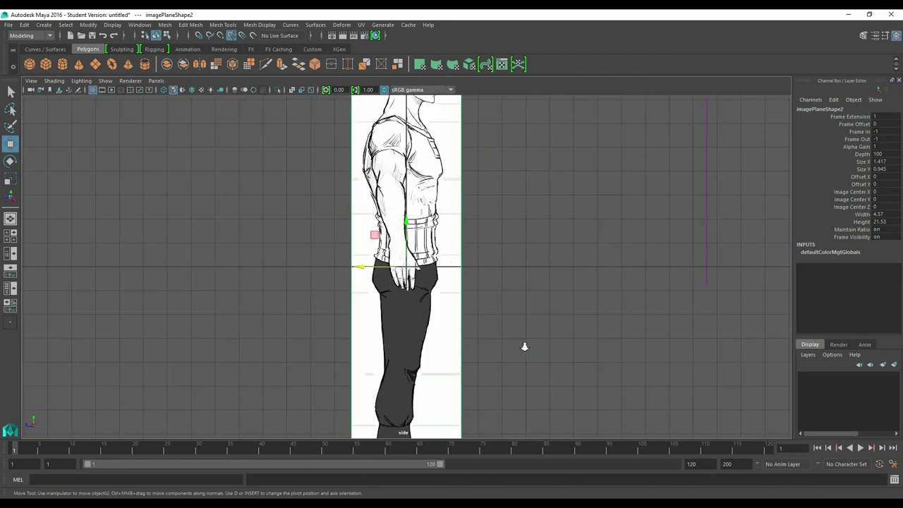
Raise imagePlane2 to Translate Y 10.44 with Rotate Y 90 so the character stands on the grid.
click(432, 116)
mouse_move(406, 222)
mouse_down()
mouse_move(406, 100)
mouse_move(428, 62)
mouse_up()
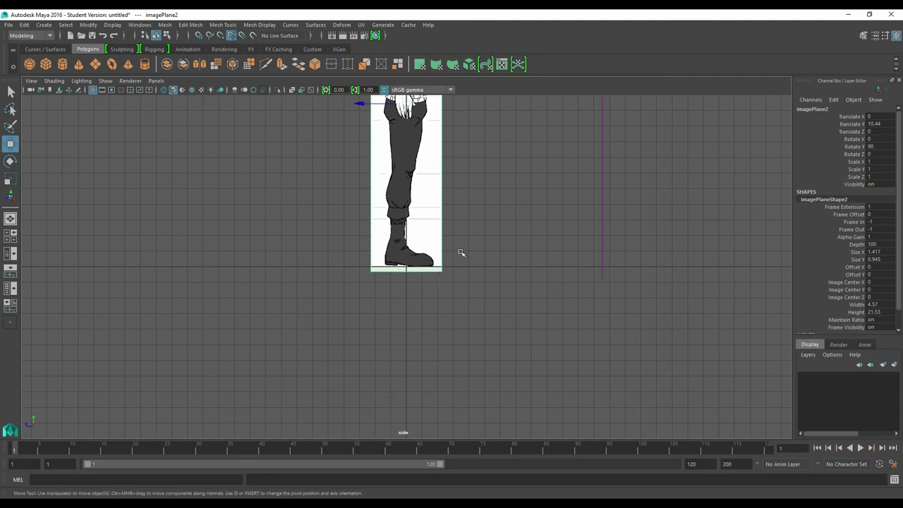
scroll(413, 225, up, 3)
scroll(409, 214, up, 3)
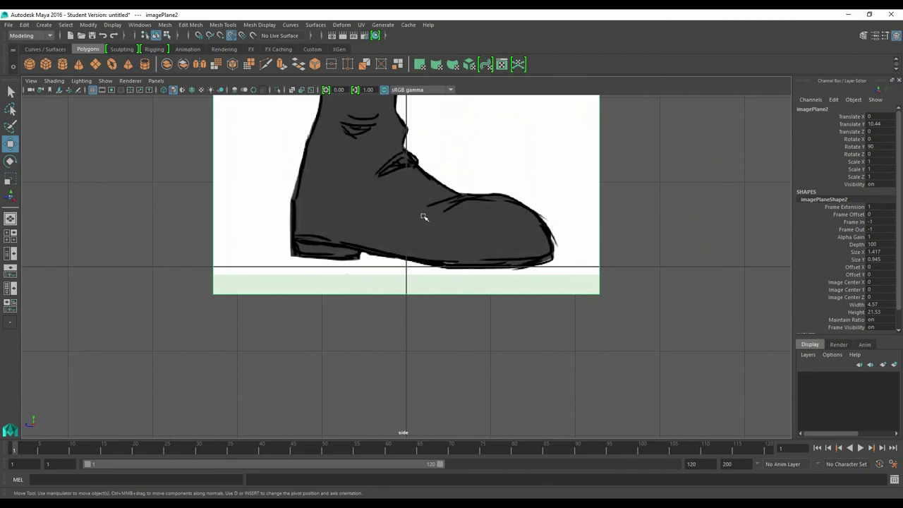
scroll(423, 216, down, 5)
scroll(423, 215, down, 2)
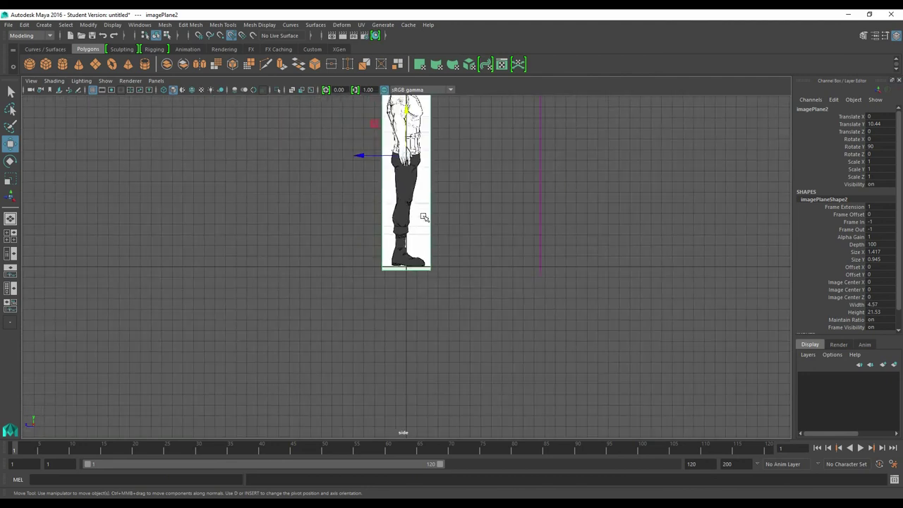
alt+drag(453, 162, 422, 201)
scroll(468, 192, down, 1)
scroll(459, 156, up, 1)
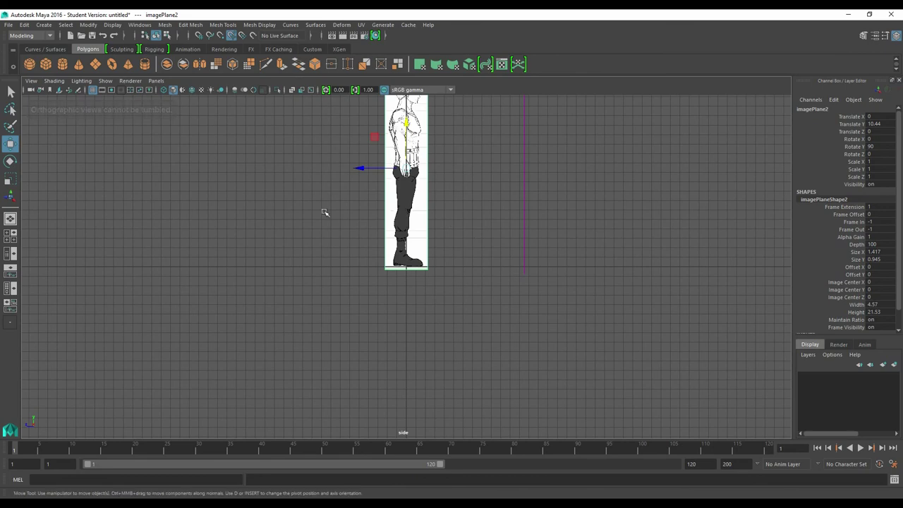
alt+drag(321, 206, 228, 212)
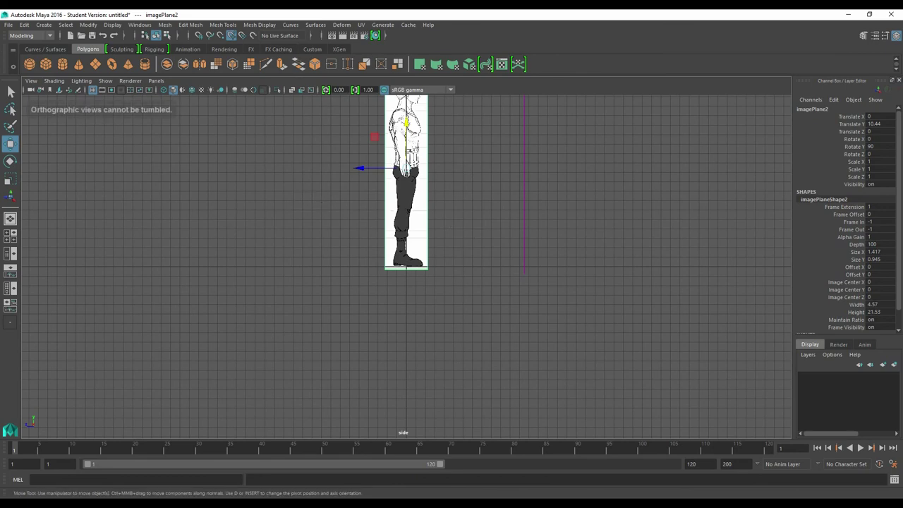
scroll(260, 241, down, 1)
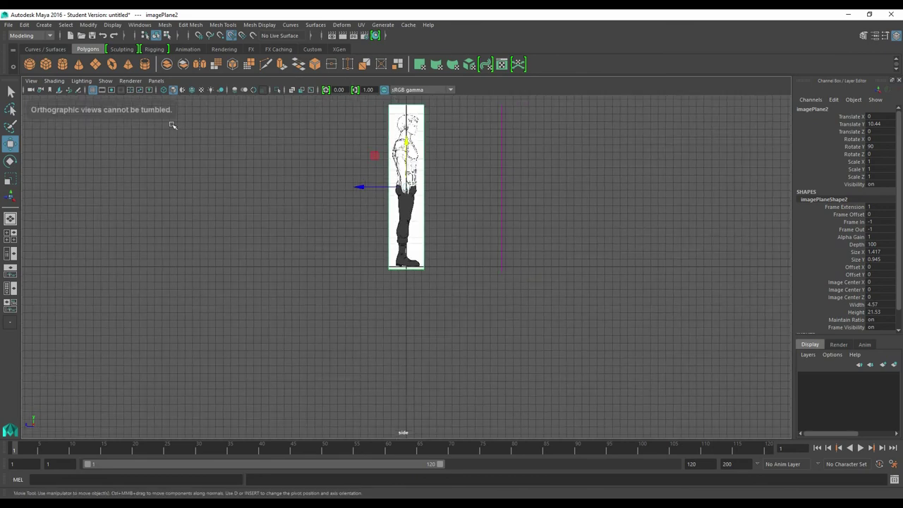
alt+drag(461, 186, 421, 190)
In perspective, move imagePlane2 to Translate X -6.989, clear of the front drawing, then deselect it.
key(space)
key(space)
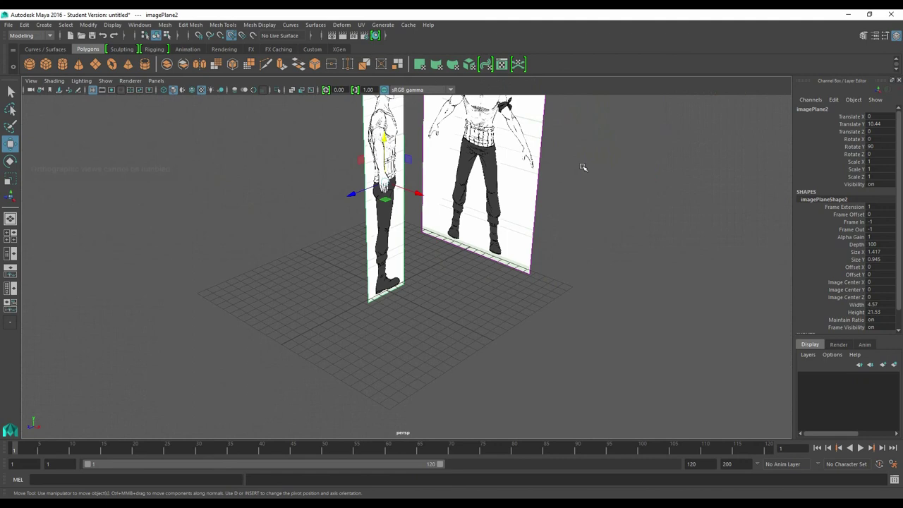
mouse_move(578, 171)
alt+mouse_down()
mouse_move(484, 204)
mouse_move(514, 209)
mouse_move(604, 196)
mouse_move(423, 220)
mouse_move(383, 199)
mouse_move(344, 198)
alt+mouse_up()
alt+drag(412, 184, 444, 185)
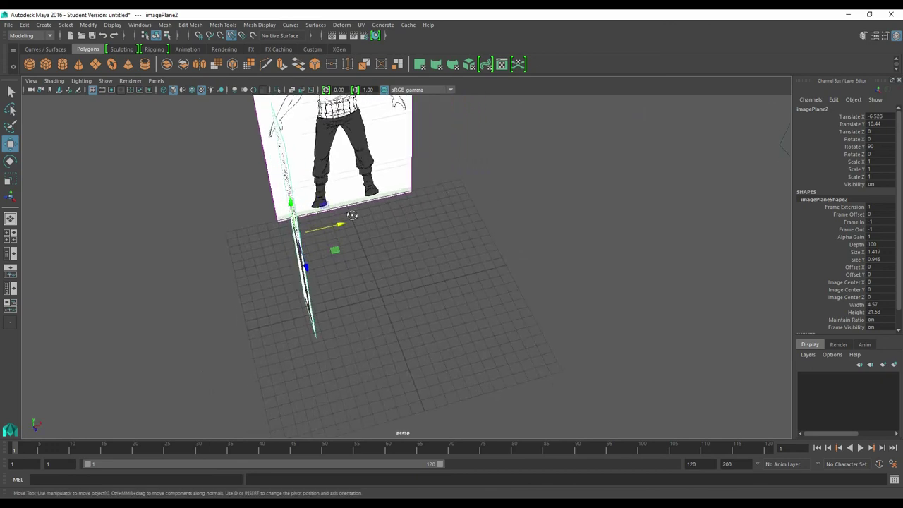
alt+drag(428, 252, 358, 226)
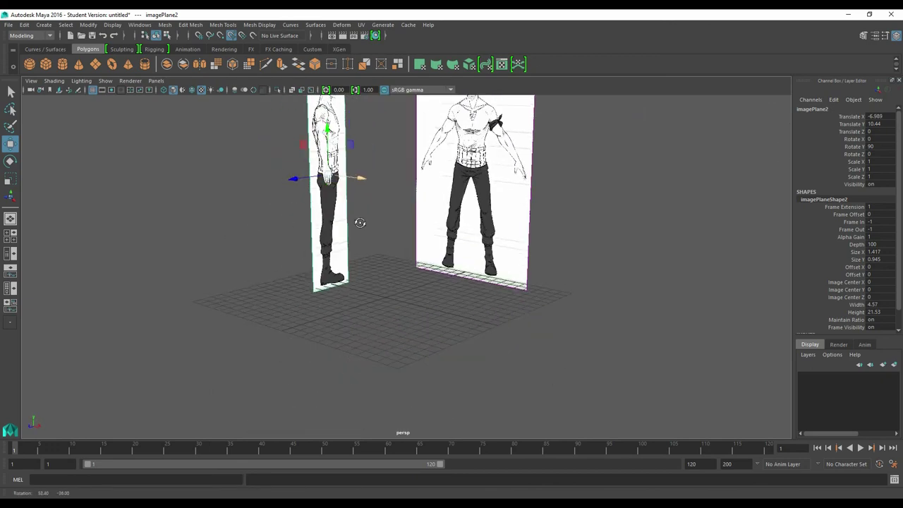
click(411, 223)
mouse_move(418, 184)
alt+mouse_down()
mouse_move(464, 167)
mouse_move(473, 188)
mouse_move(415, 213)
alt+mouse_up()
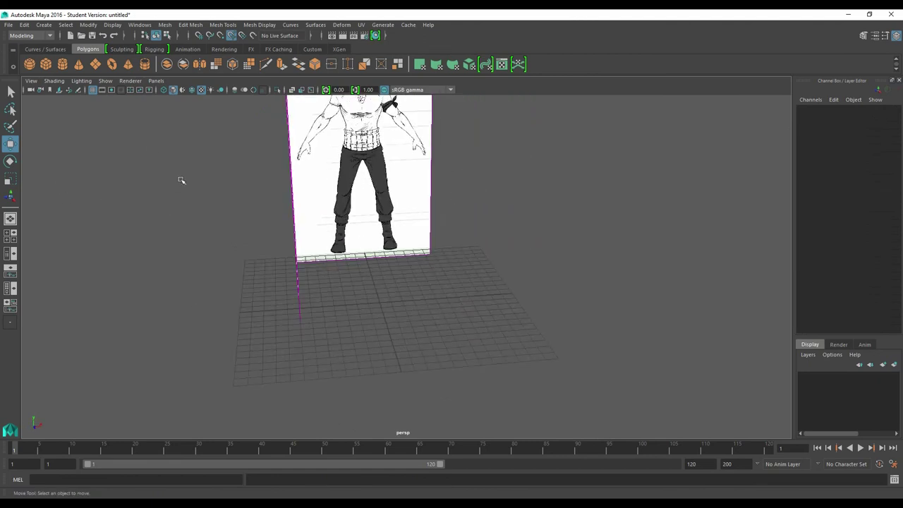
Create a default polygon cube, pCube1, at the origin via Create > Polygon Primitives > Cube.
click(24, 27)
mouse_move(9, 25)
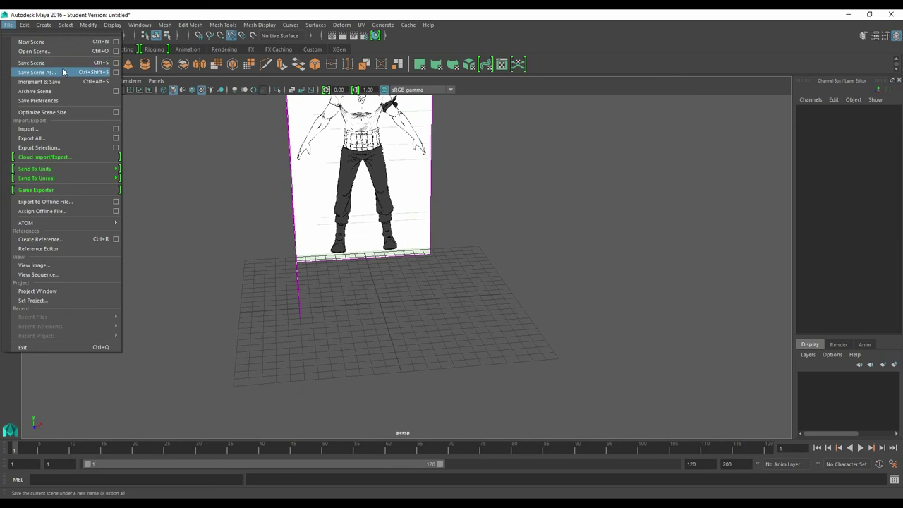
click(21, 26)
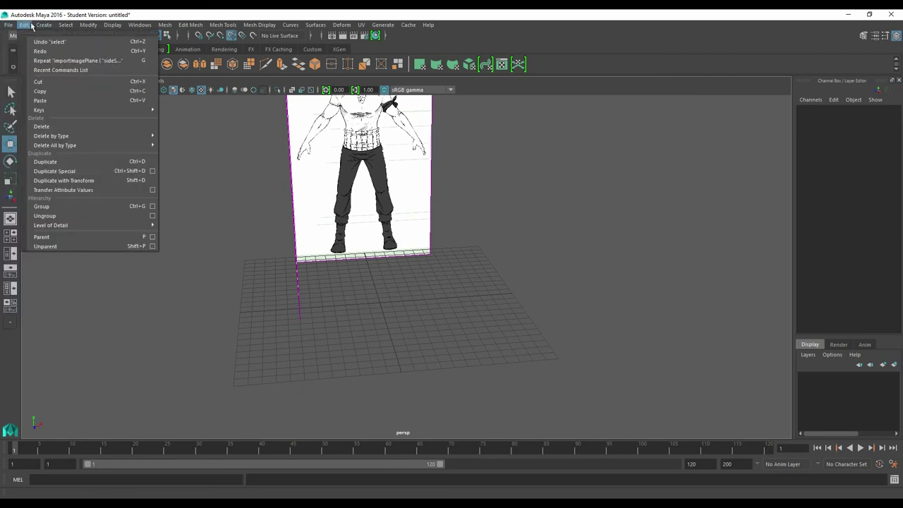
mouse_move(72, 57)
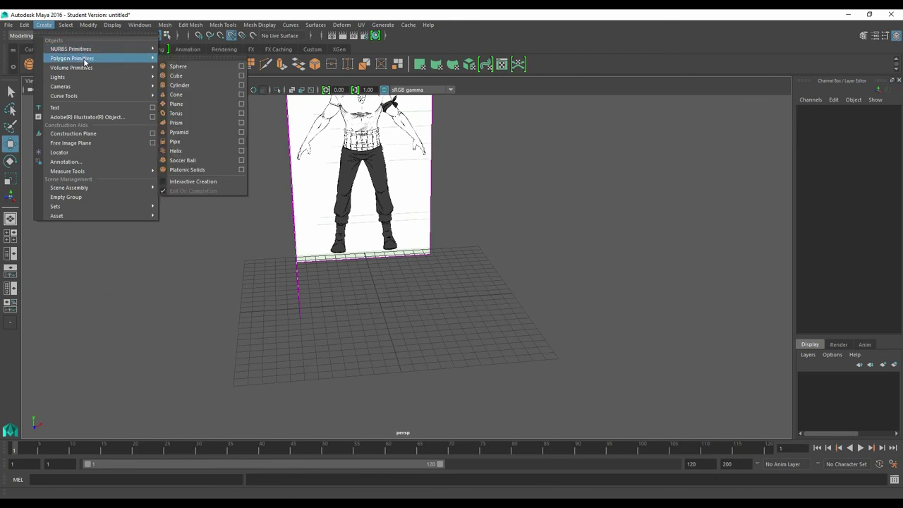
click(182, 76)
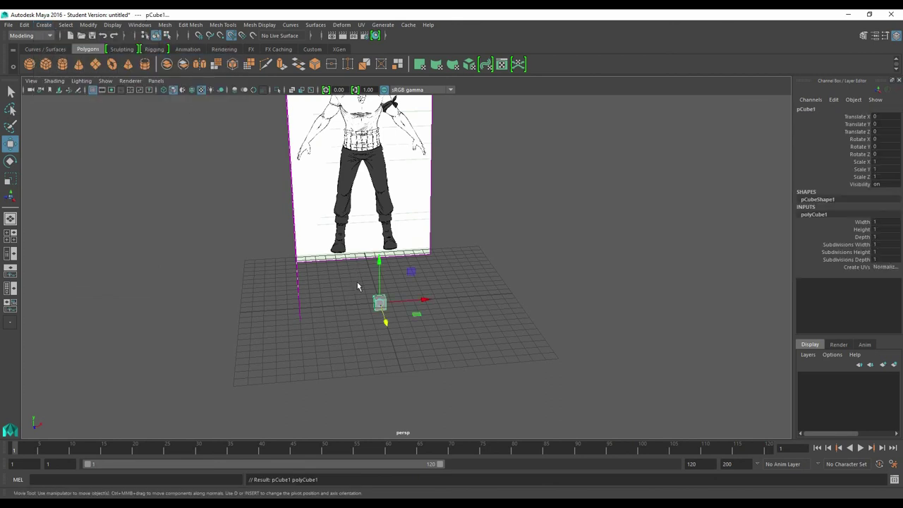
Lift pCube1 upward toward the character's waist and frame it in the view.
mouse_move(358, 288)
alt+mouse_down()
mouse_move(350, 286)
mouse_move(355, 103)
mouse_move(352, 179)
alt+mouse_up()
scroll(355, 167, up, 3)
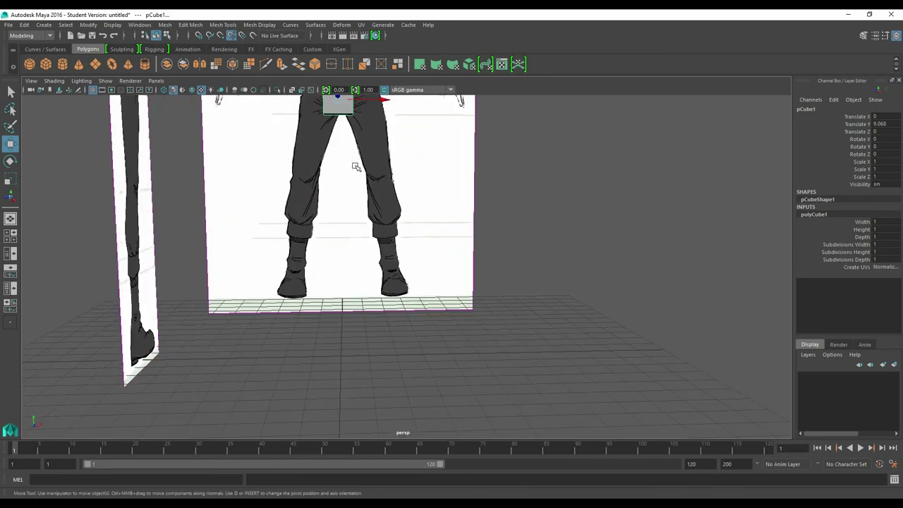
scroll(355, 166, down, 2)
key(super)
key(super)
drag(363, 141, 363, 105)
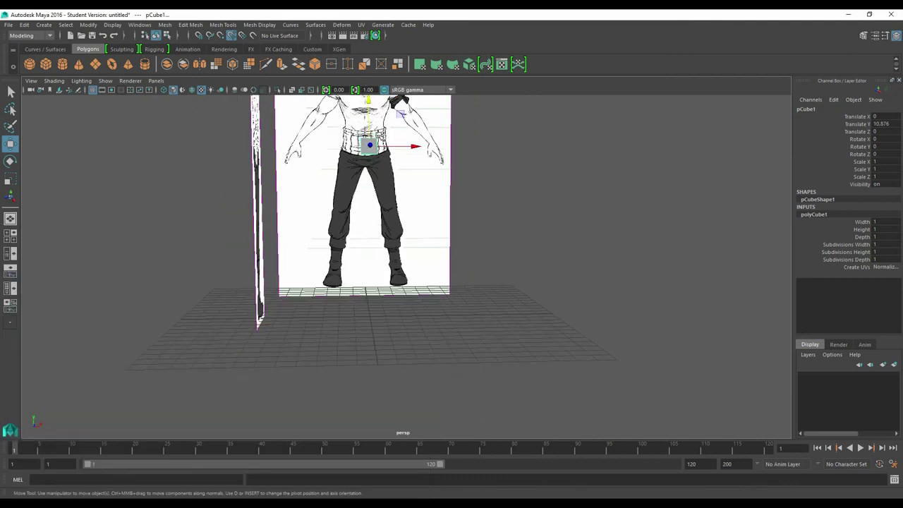
key(f)
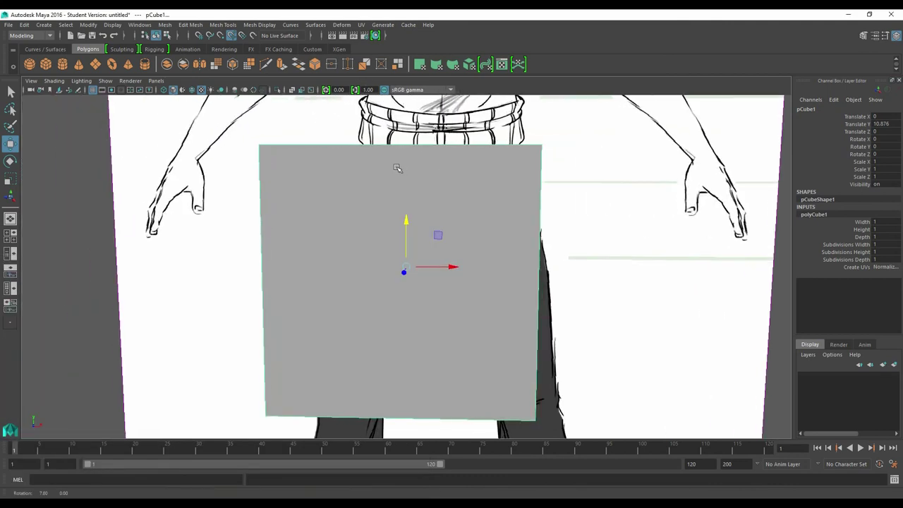
In the maximized front view, raise pCube1 to the chest at Translate Y 14.771.
key(space)
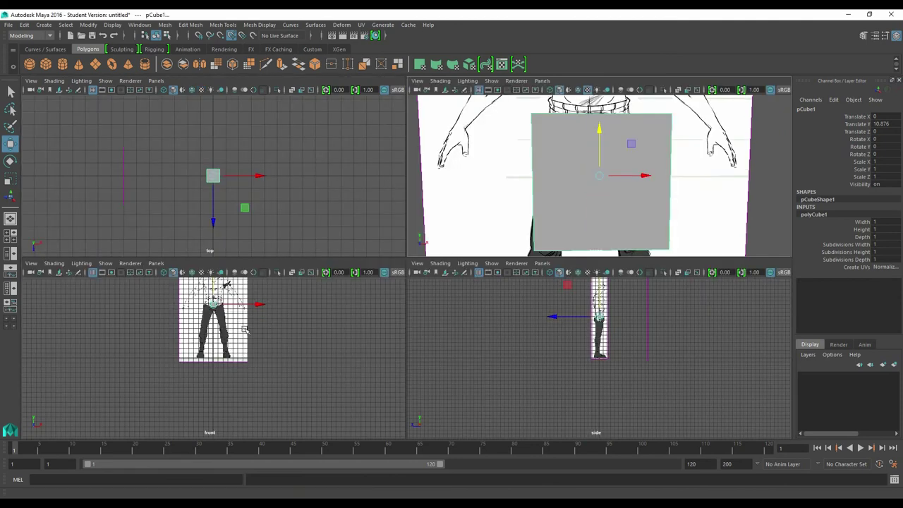
key(space)
scroll(452, 134, up, 1)
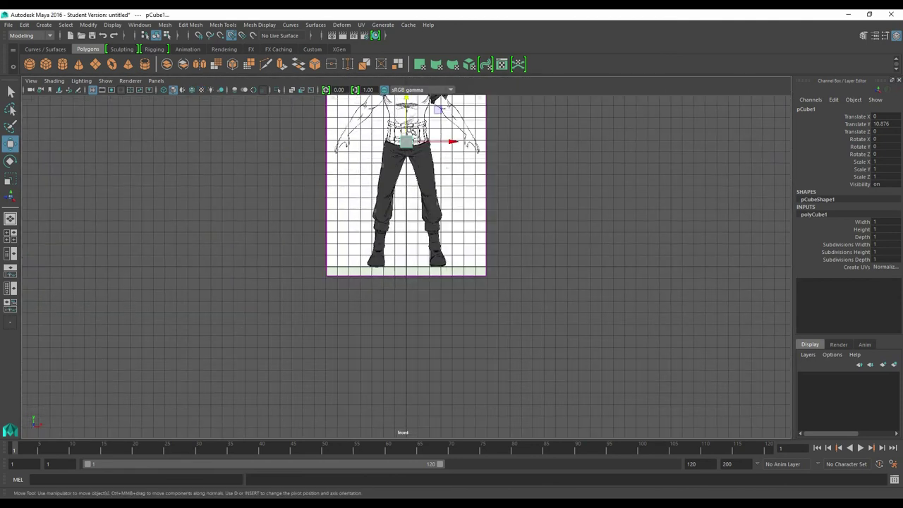
scroll(423, 124, up, 3)
scroll(414, 120, up, 1)
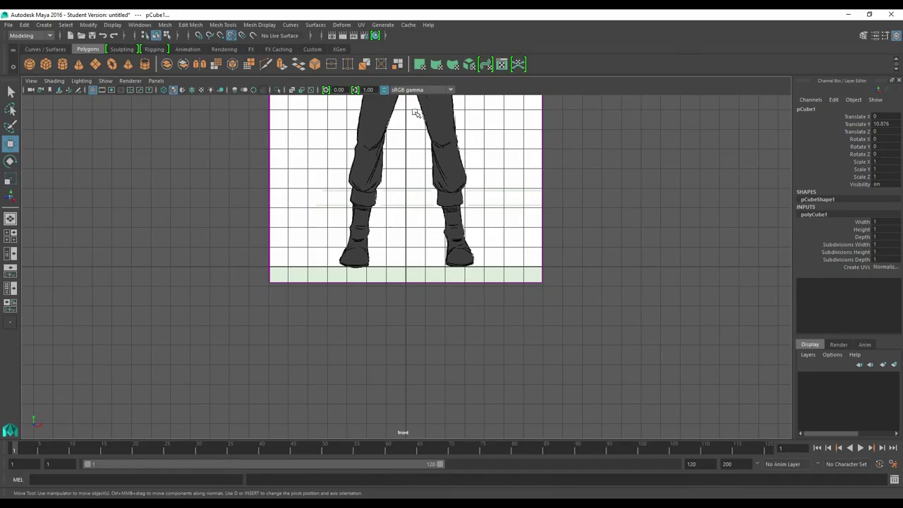
scroll(414, 113, down, 2)
scroll(381, 204, up, 1)
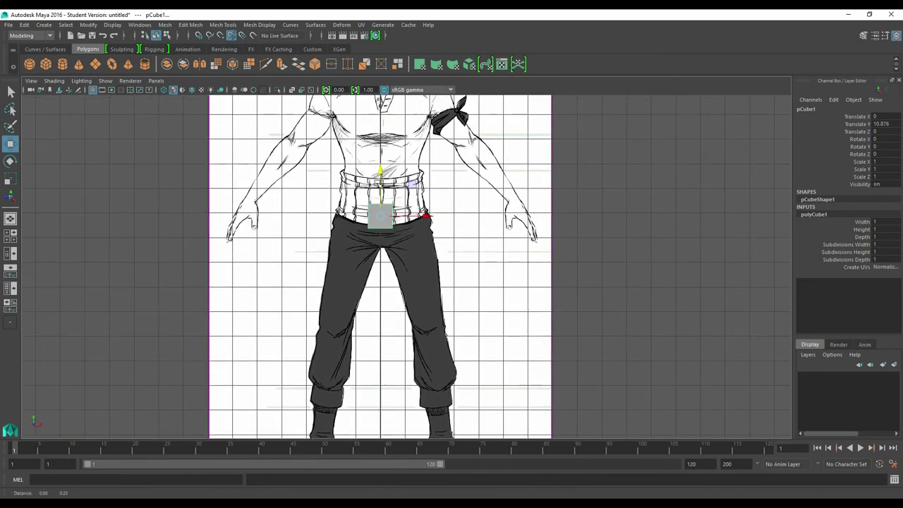
alt+middle_drag(368, 114, 369, 209)
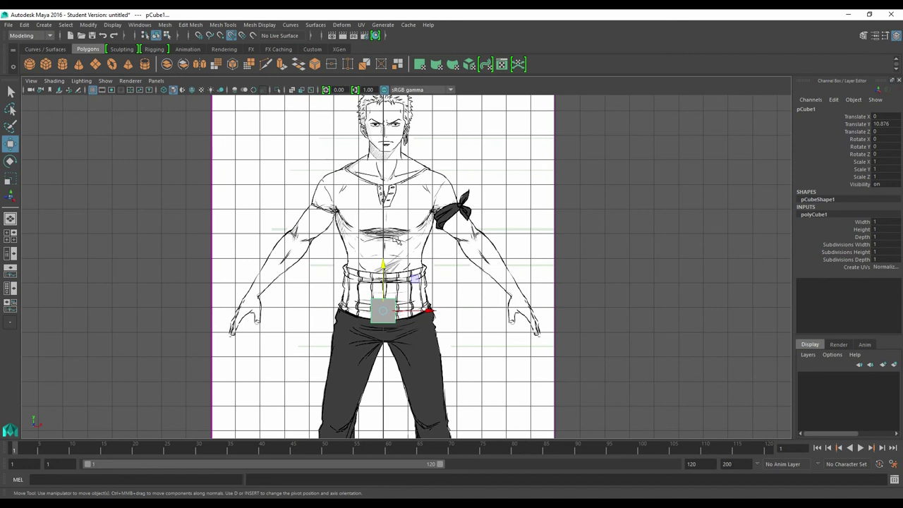
drag(383, 263, 384, 246)
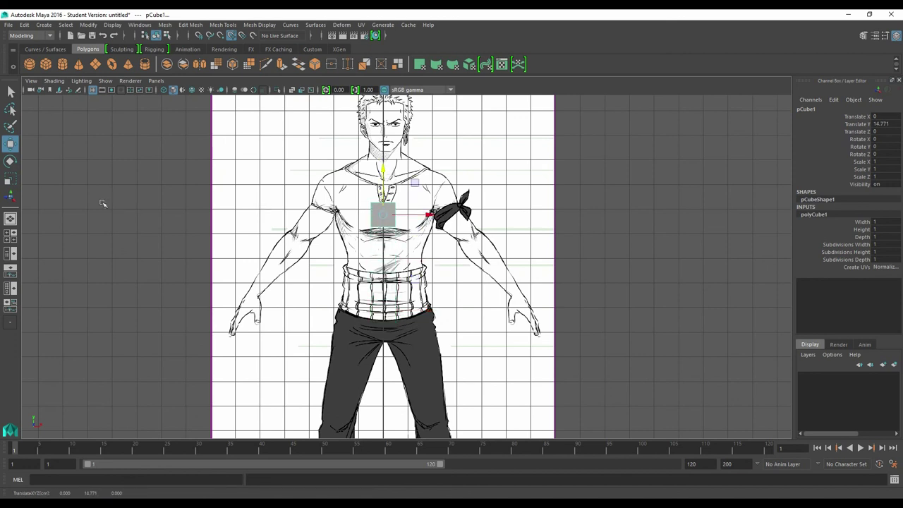
click(11, 178)
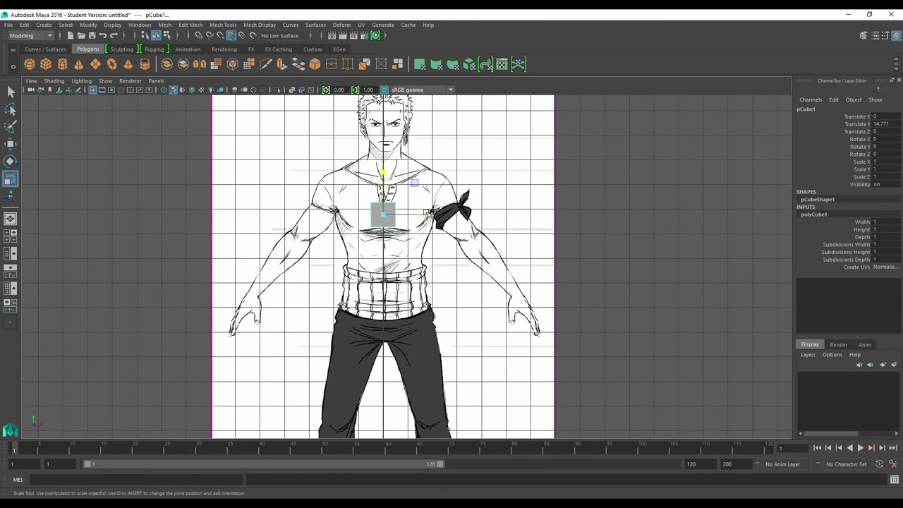
Scale pCube1 to X 3.848 and Y 3.284, then lower it to Translate Y 14.198.
drag(426, 214, 544, 211)
drag(383, 173, 386, 88)
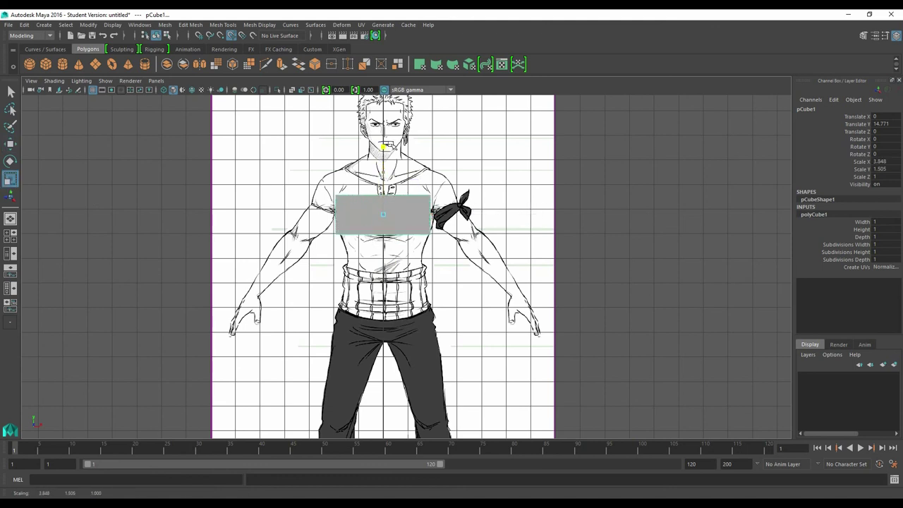
drag(382, 172, 385, 170)
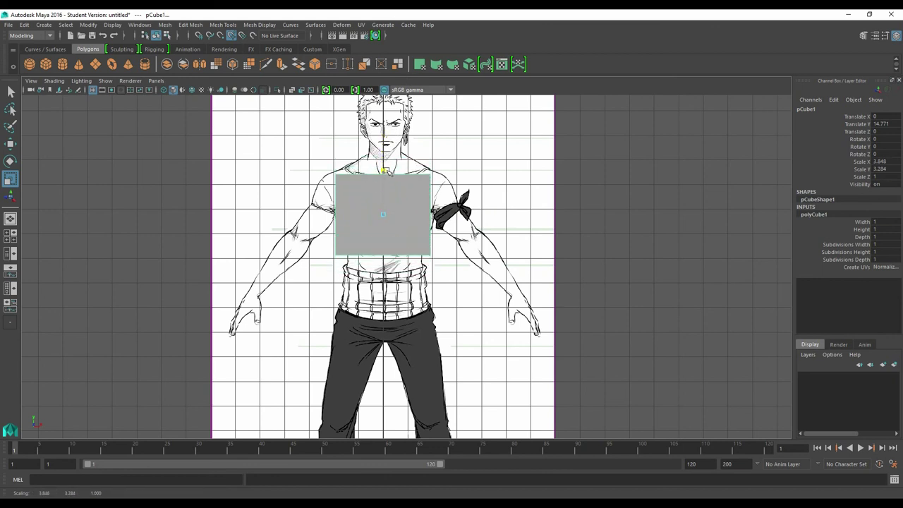
key(w)
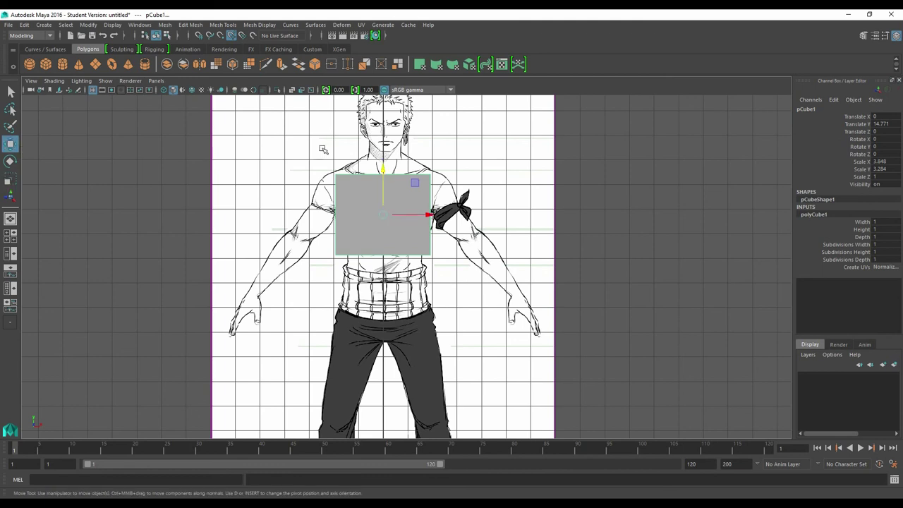
drag(379, 167, 381, 182)
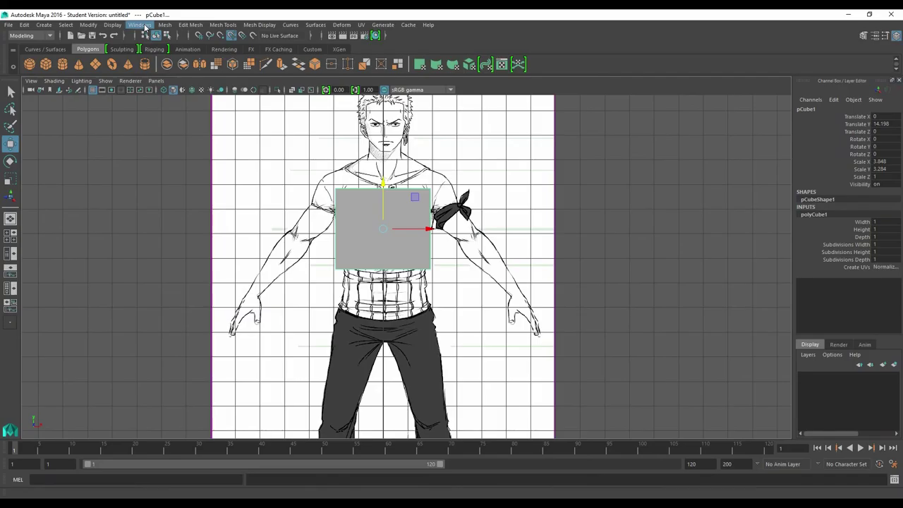
Set polyCube1's Subdivisions Height to 3 in the Attribute Editor, then zoom onto the torso.
click(139, 25)
click(157, 100)
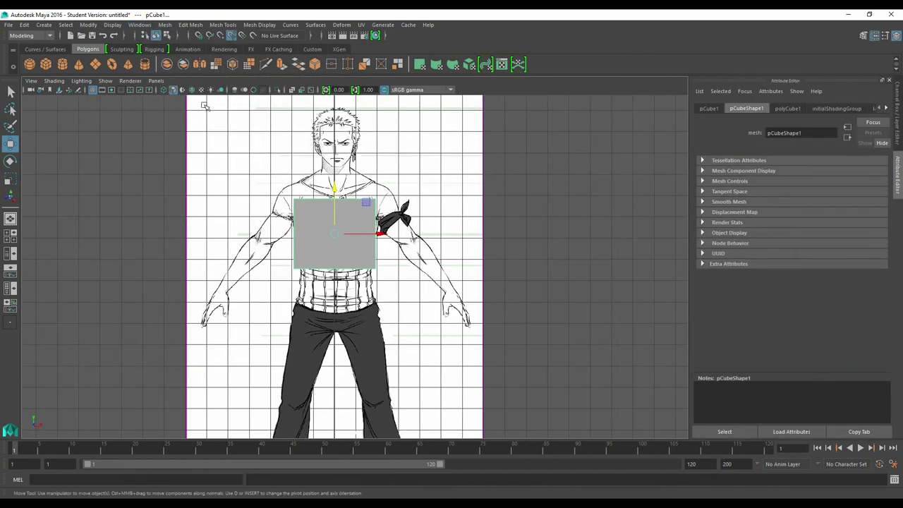
click(786, 110)
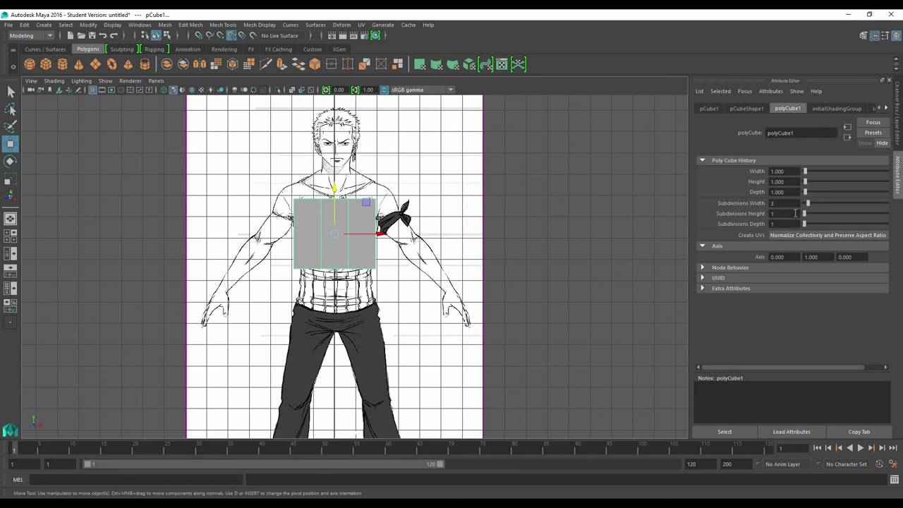
click(795, 213)
key(Tab)
scroll(297, 232, up, 2)
scroll(289, 211, up, 2)
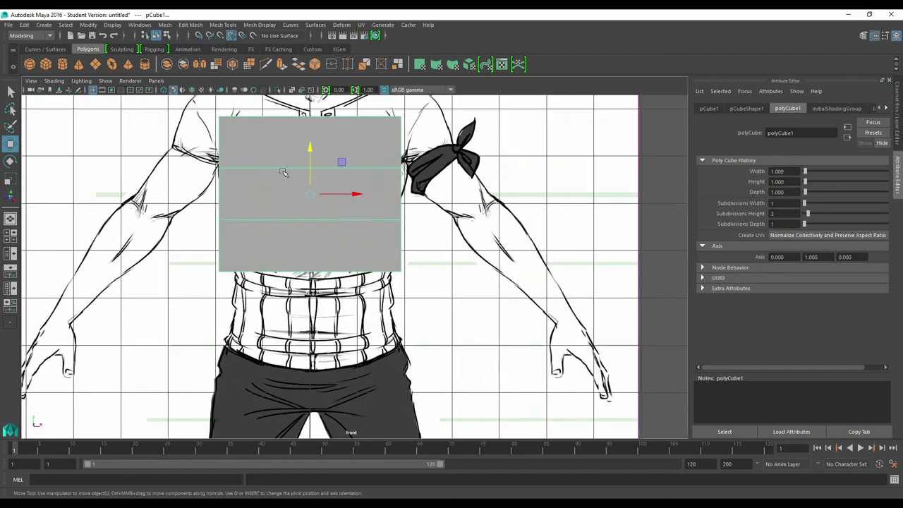
scroll(281, 172, up, 1)
scroll(275, 172, up, 1)
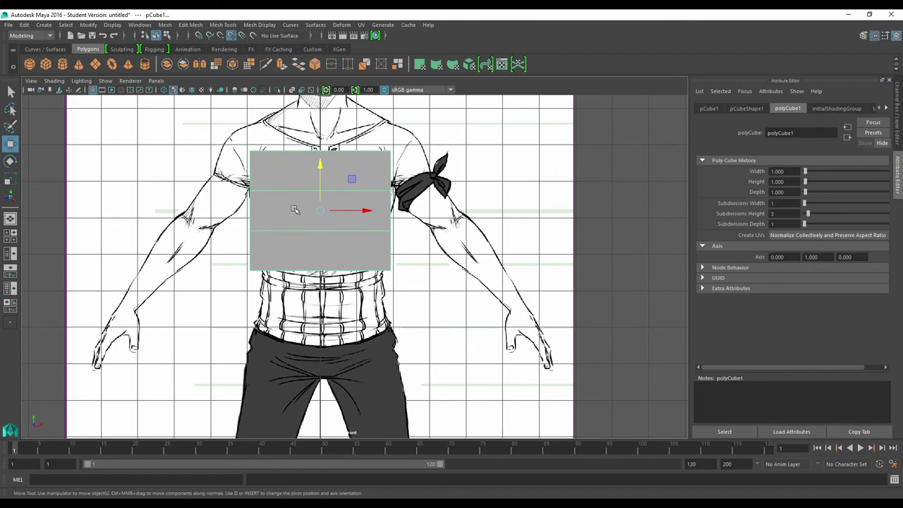
In edge mode, pull pCube1's lower side edges toward the waist and lower the bottom edge.
right_drag(295, 209, 293, 180)
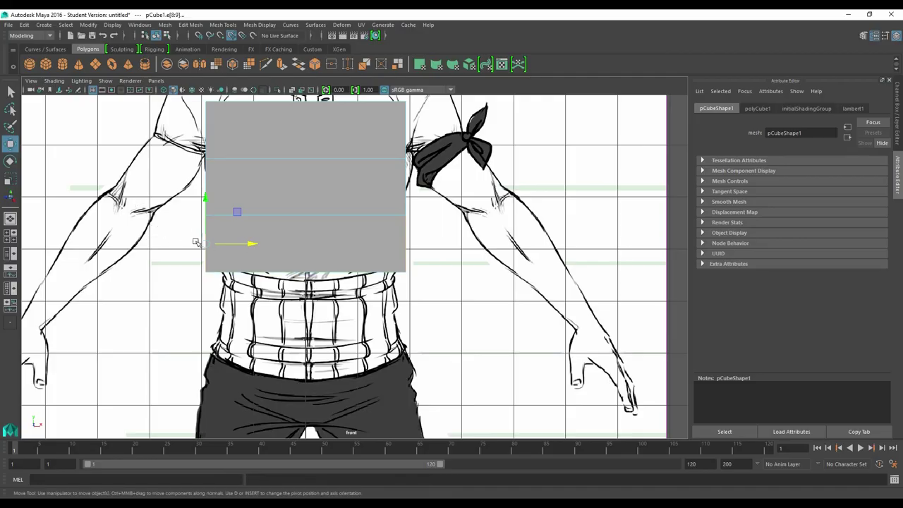
drag(252, 244, 272, 244)
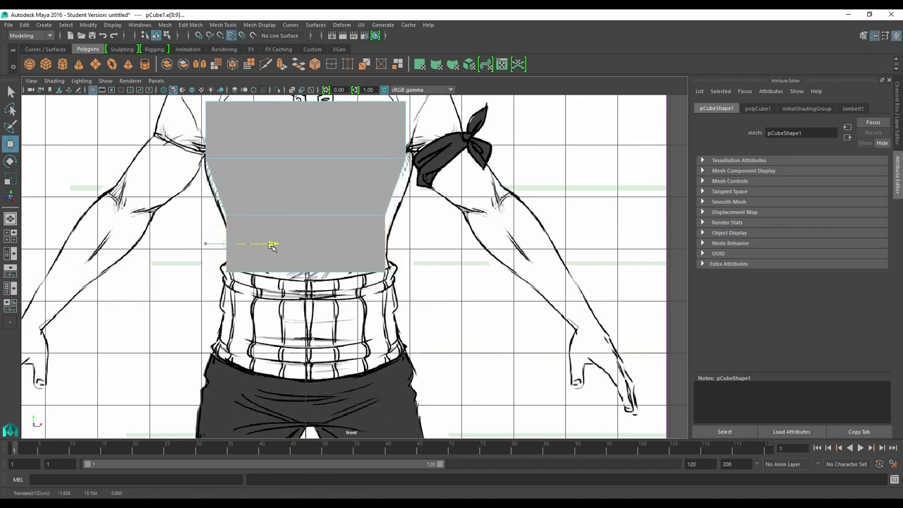
click(307, 273)
drag(305, 228, 306, 238)
Widen the upper side edges at the chest and raise the top edge toward the shoulders.
click(216, 188)
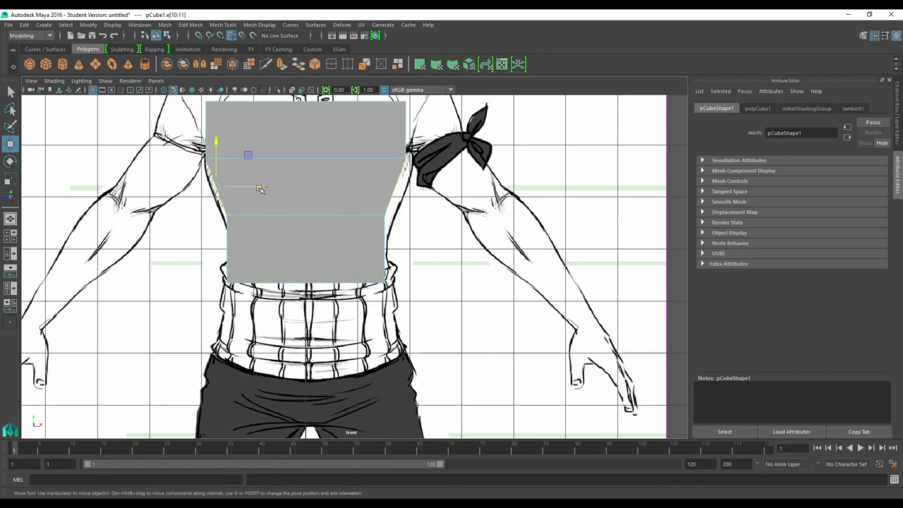
drag(262, 188, 254, 186)
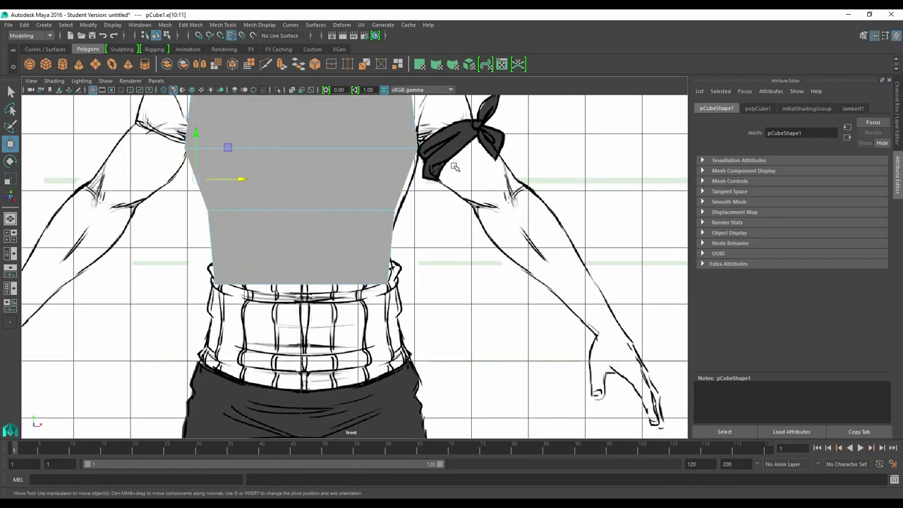
scroll(423, 166, down, 3)
click(339, 181)
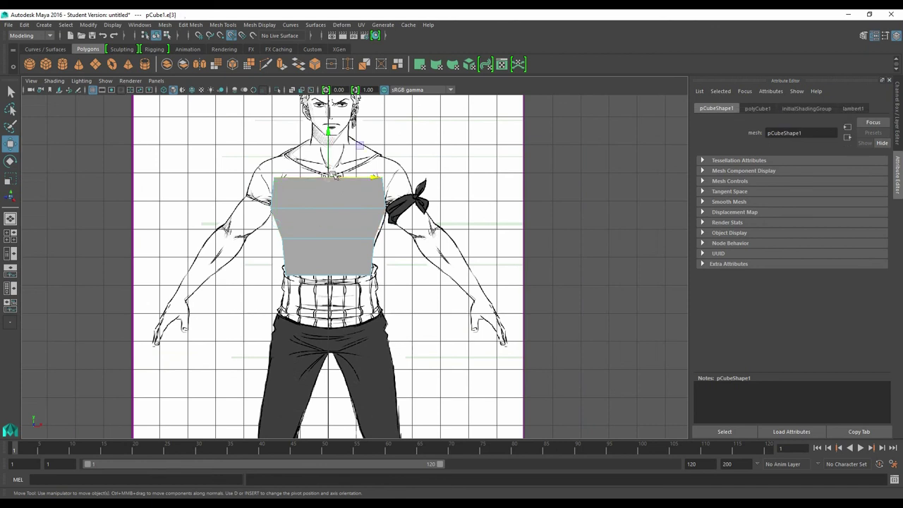
drag(329, 134, 328, 113)
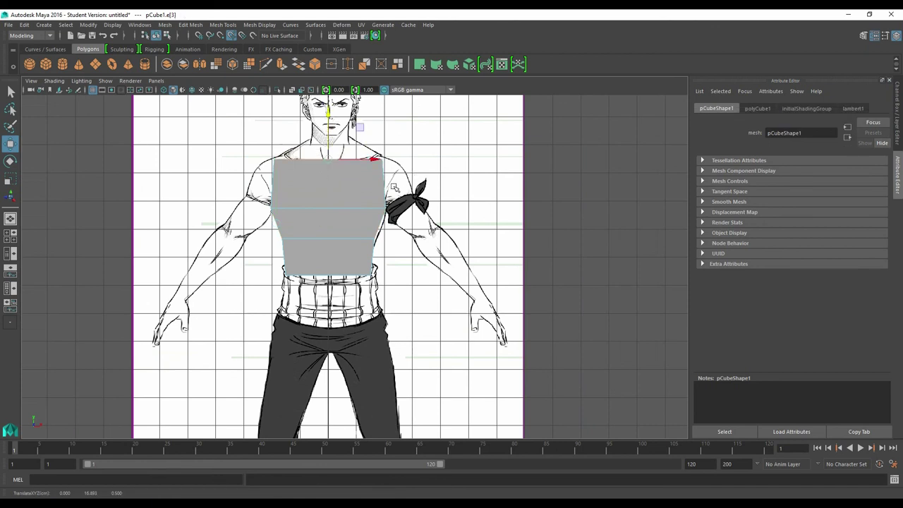
click(349, 206)
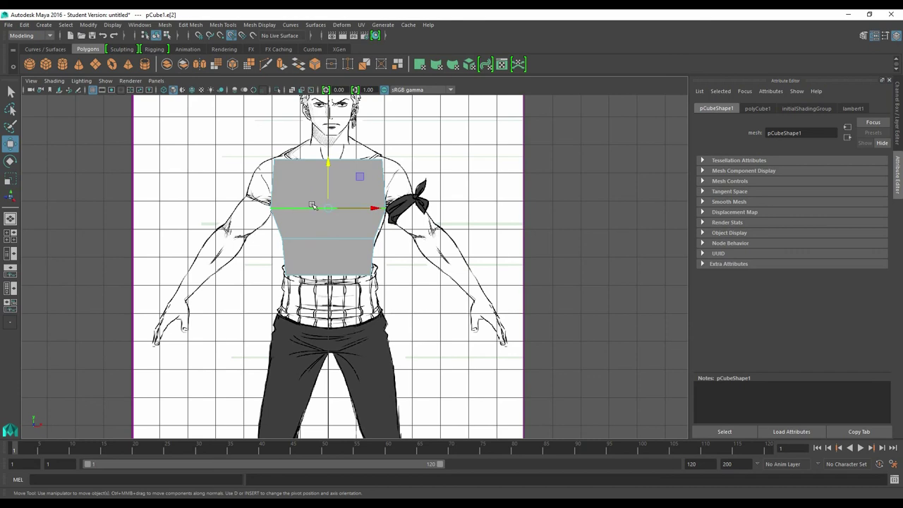
key(space)
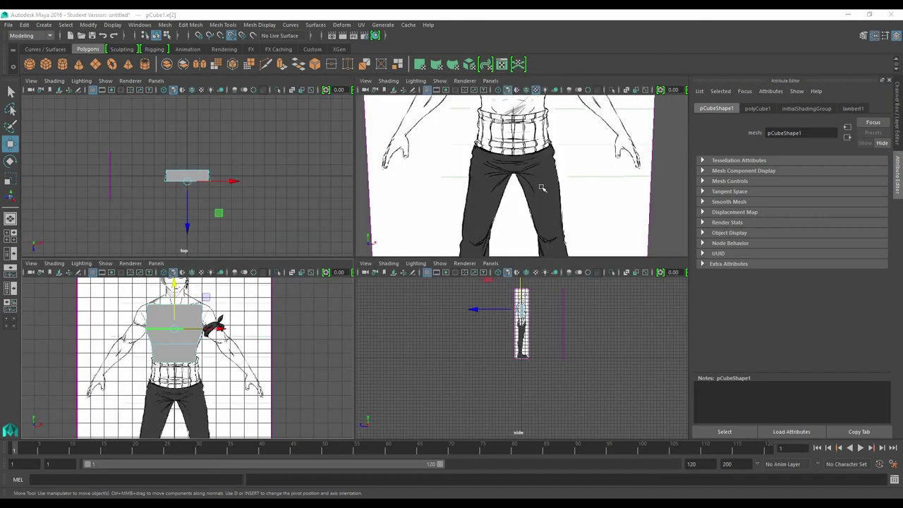
In a maximized side view, shift the cube's two middle horizontal edges toward the character's back.
key(space)
scroll(469, 185, down, 2)
scroll(470, 185, down, 5)
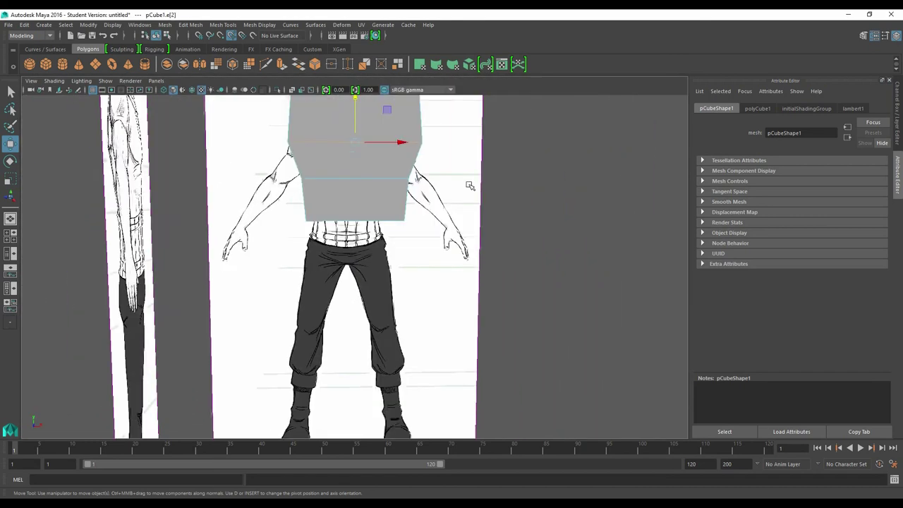
mouse_move(470, 185)
alt+mouse_down()
mouse_move(396, 193)
mouse_move(360, 181)
alt+mouse_up()
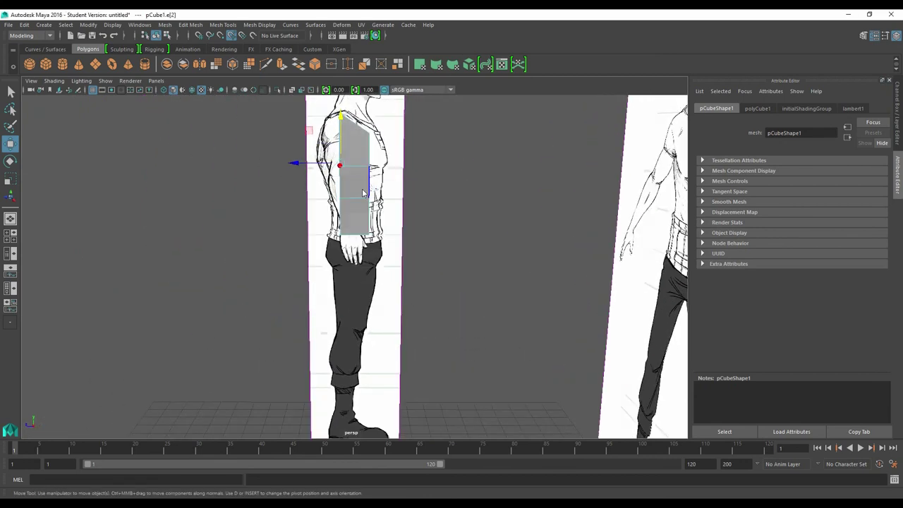
key(space)
key(space)
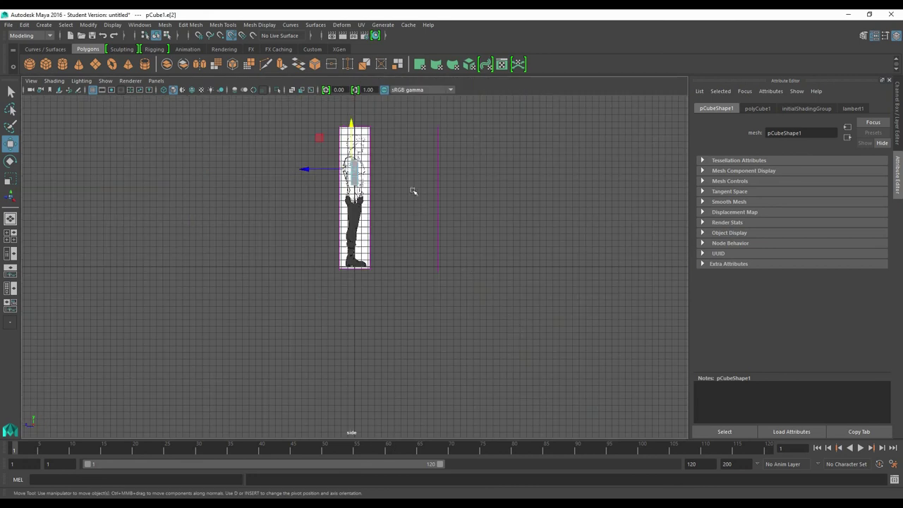
key(f)
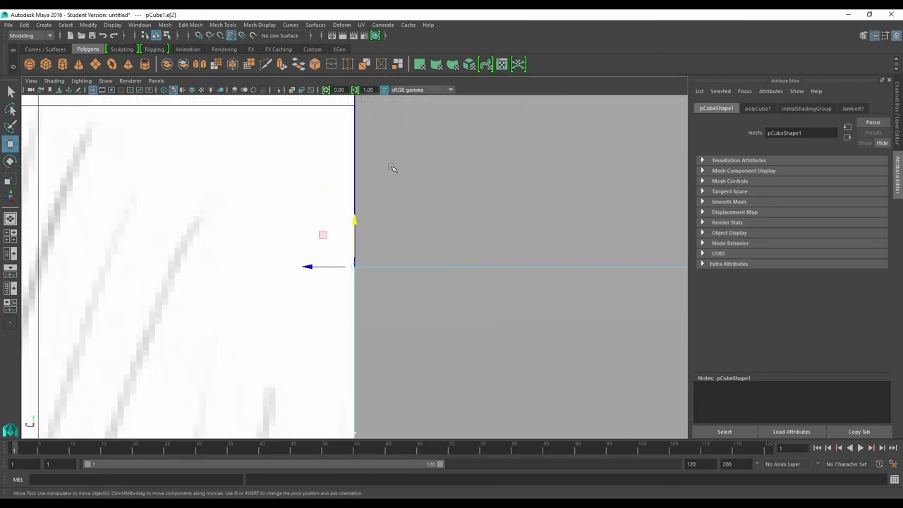
scroll(393, 164, down, 5)
scroll(416, 245, up, 1)
scroll(416, 245, up, 3)
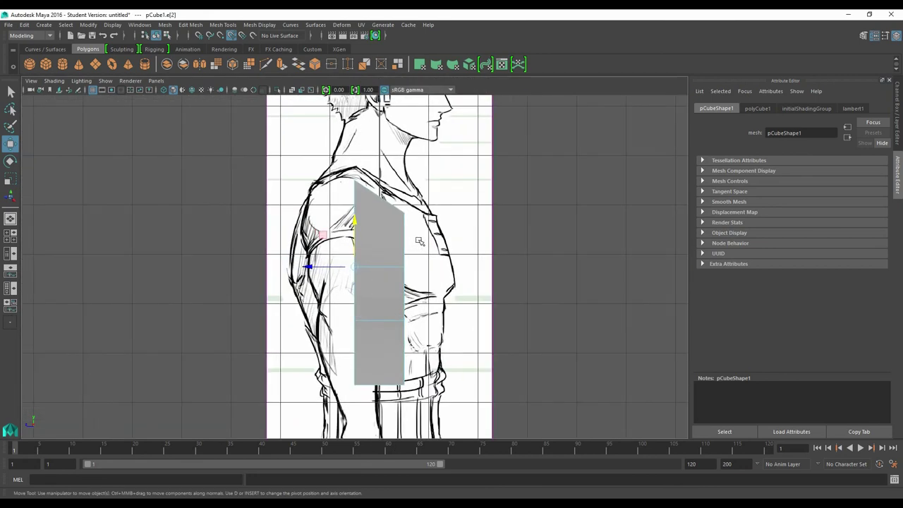
drag(401, 331, 399, 267)
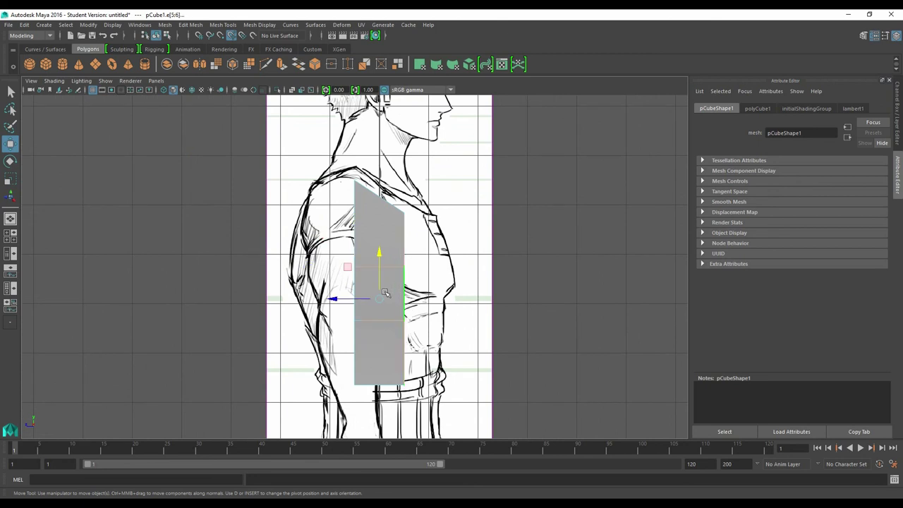
drag(337, 301, 326, 300)
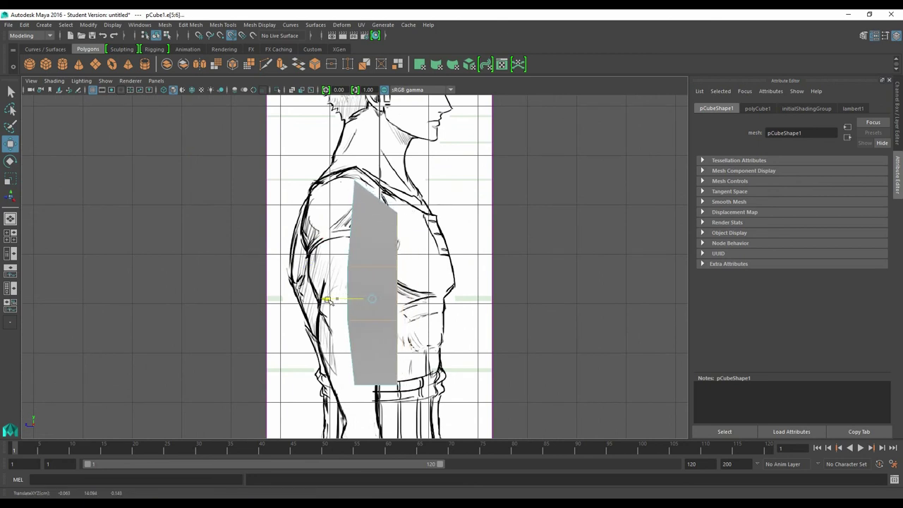
Scale the torso cube taller to fit the side reference drawing.
key(r)
click(432, 225)
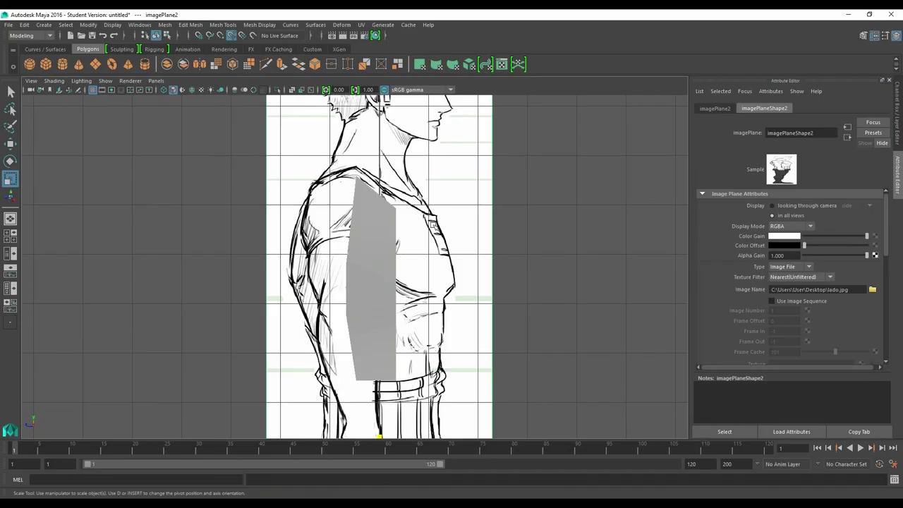
click(367, 234)
mouse_move(383, 247)
mouse_down()
mouse_move(387, 236)
mouse_move(387, 247)
mouse_up()
In edge mode, push the cube's lower horizontal edge forward toward the belly.
right_click(388, 272)
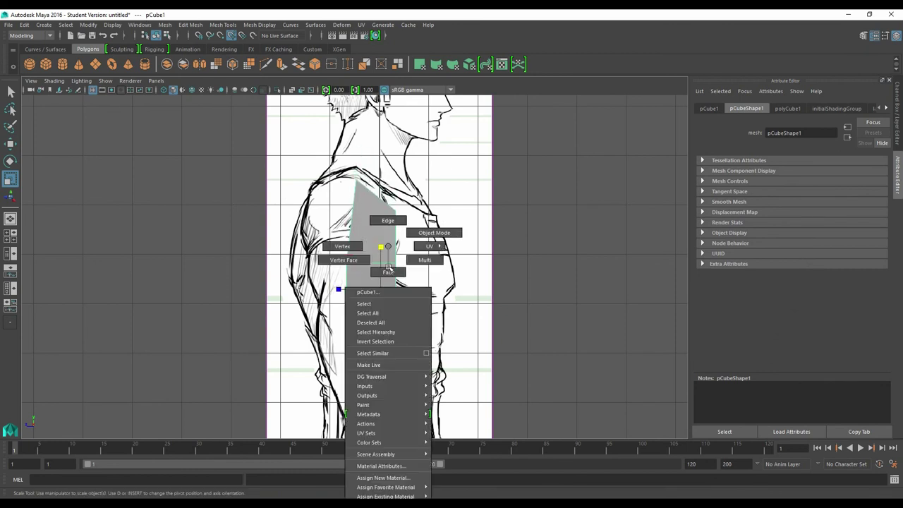
click(388, 220)
click(388, 277)
click(354, 288)
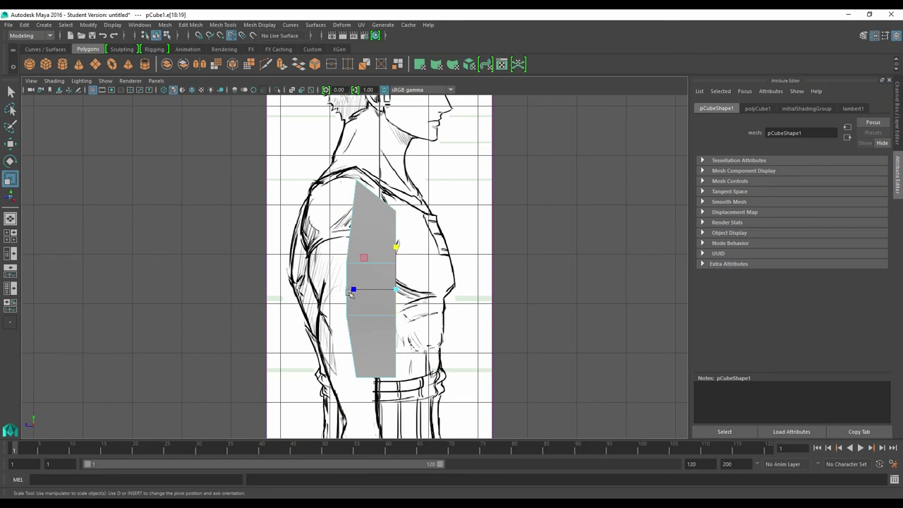
click(392, 238)
click(395, 289)
click(12, 90)
key(w)
mouse_move(368, 289)
mouse_down()
mouse_move(353, 290)
mouse_move(389, 289)
mouse_up()
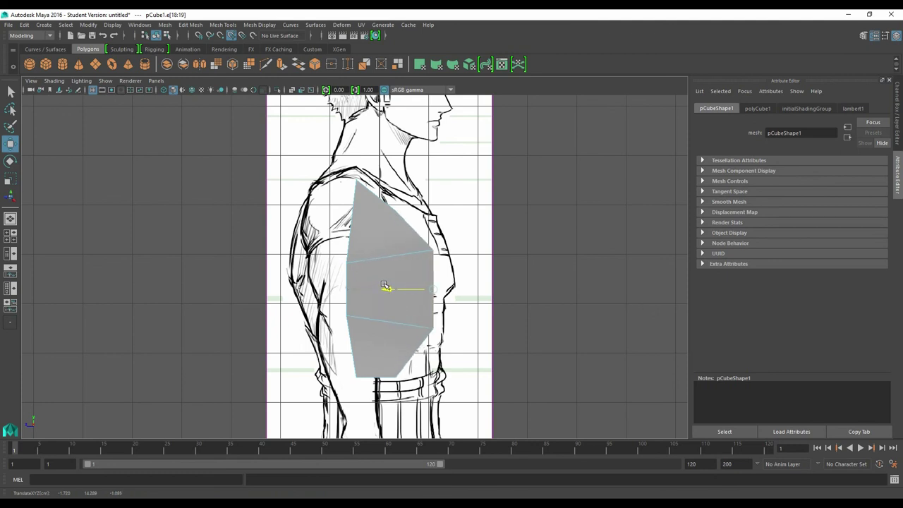
Raise the top chest edge toward the shoulder and push the front edge out to the chest.
click(393, 256)
drag(395, 232, 418, 189)
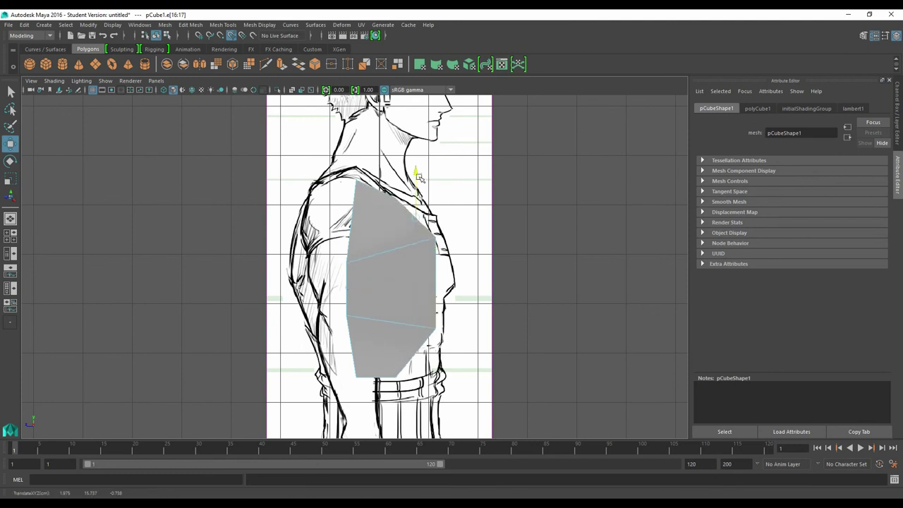
click(436, 278)
mouse_move(391, 280)
mouse_down()
mouse_move(407, 280)
mouse_move(392, 280)
mouse_up()
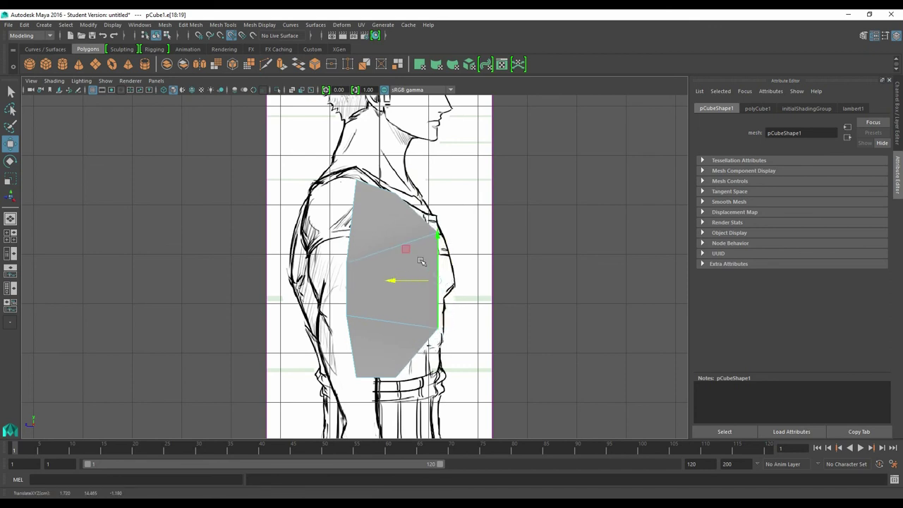
Preview the cube smoothed with 2, revert with 1, and return to the four-view layout.
key(2)
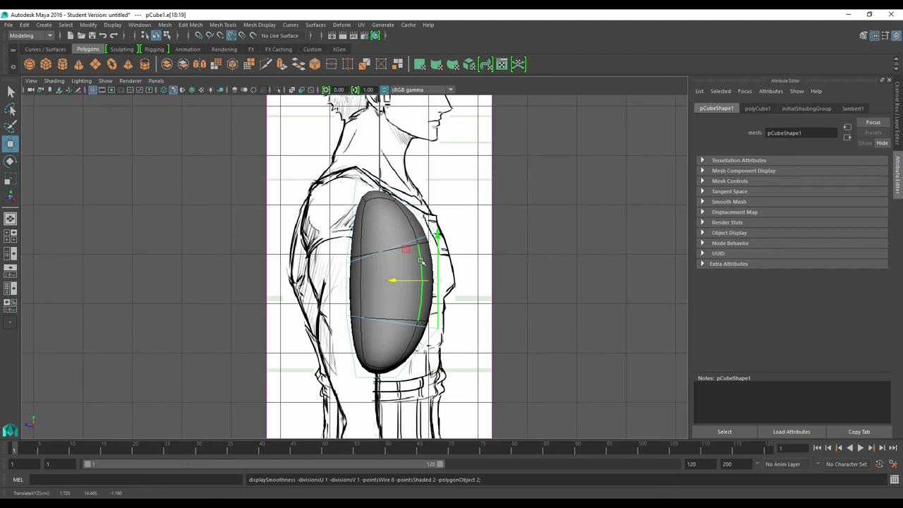
key(1)
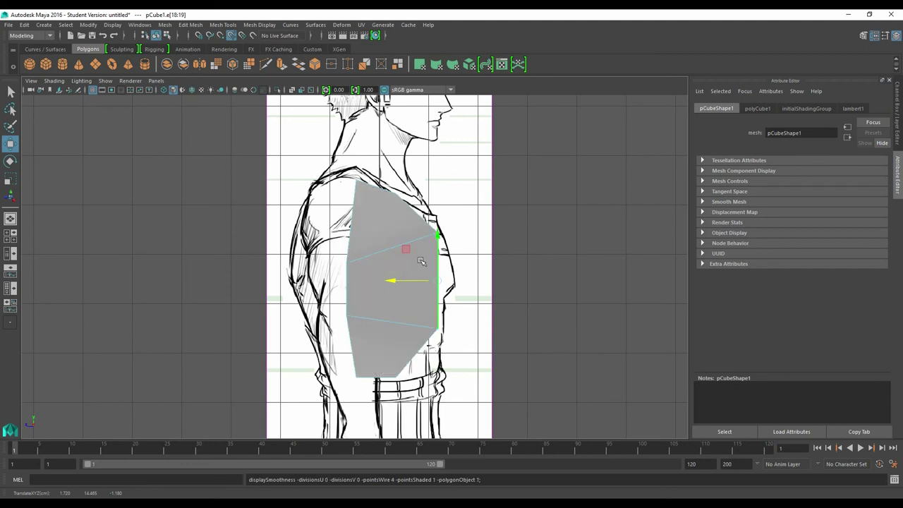
key(space)
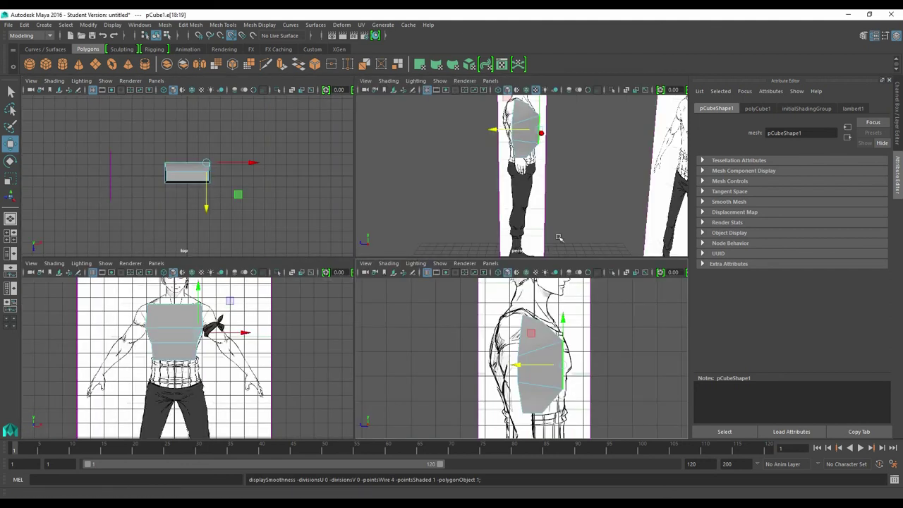
Frame the torso cube in a maximized perspective view and preview it smoothed inside its cage.
key(space)
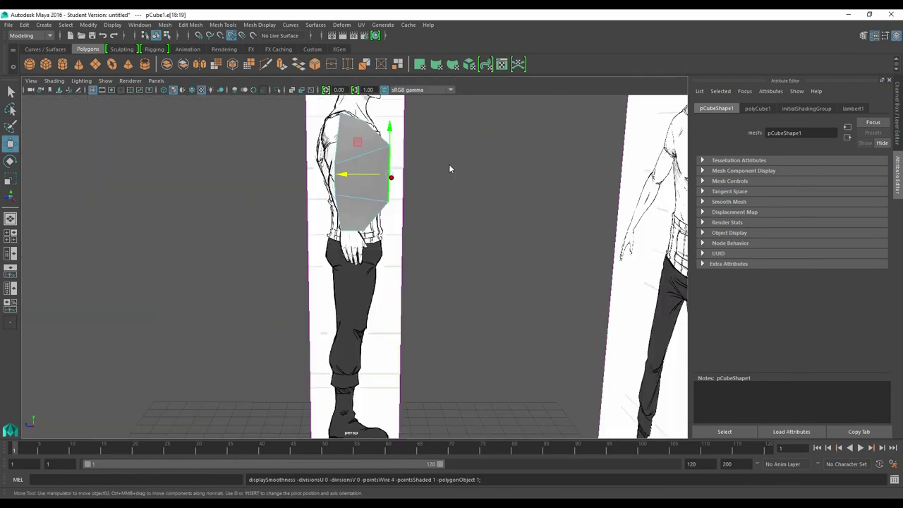
key(f)
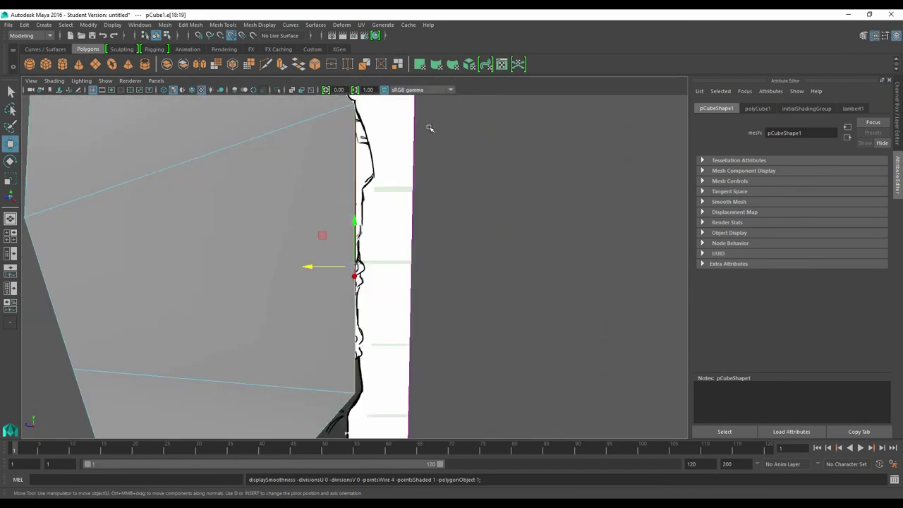
scroll(429, 128, down, 3)
scroll(429, 128, down, 3)
alt+drag(443, 208, 407, 218)
key(1)
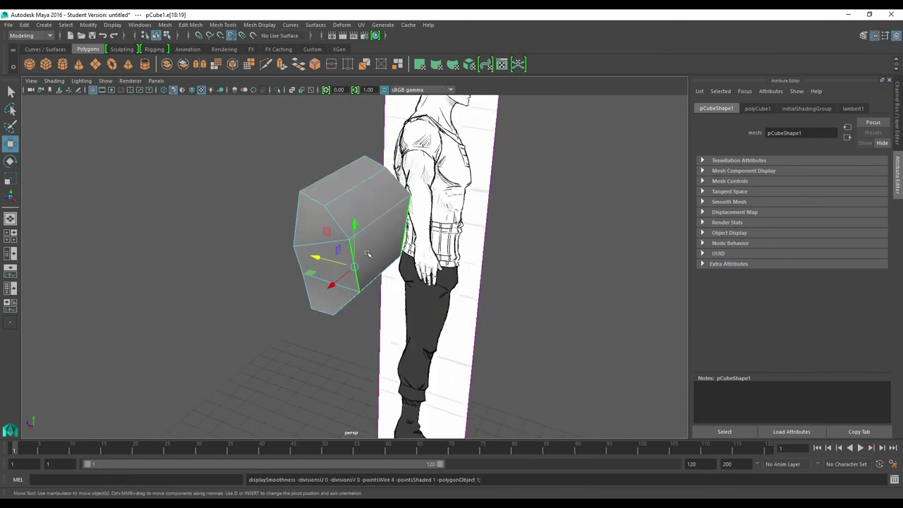
key(2)
Inspect the fully smoothed cube in wireframe and shaded display, then revert to the blocky look.
mouse_move(367, 254)
alt+mouse_down()
mouse_move(417, 228)
mouse_move(349, 254)
alt+mouse_up()
scroll(405, 235, up, 3)
scroll(404, 238, up, 3)
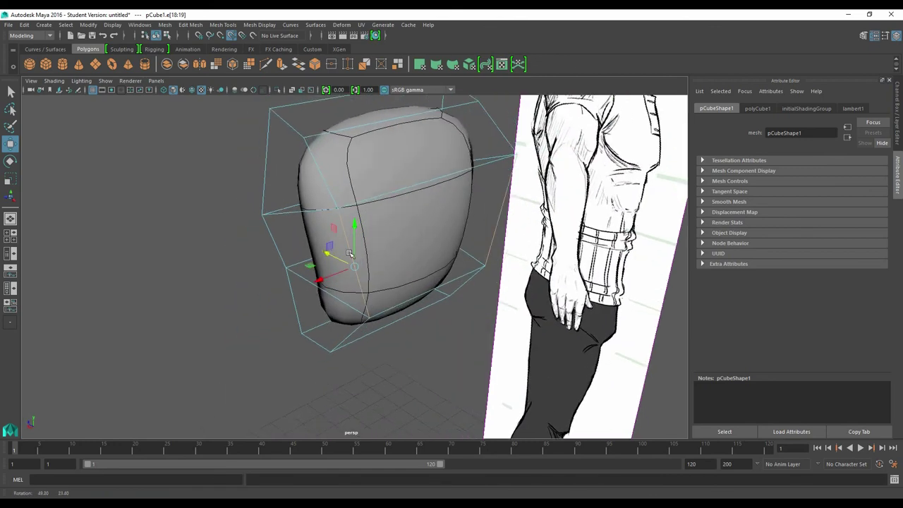
scroll(349, 254, down, 3)
key(3)
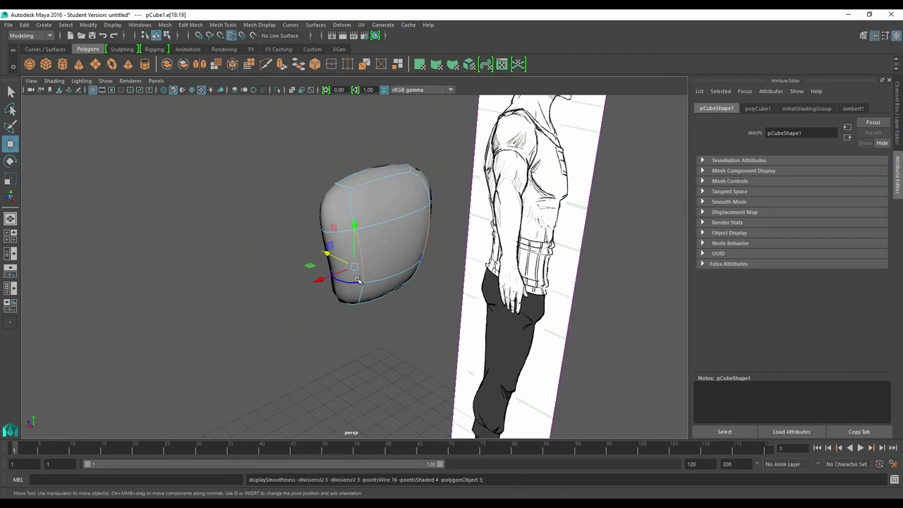
key(4)
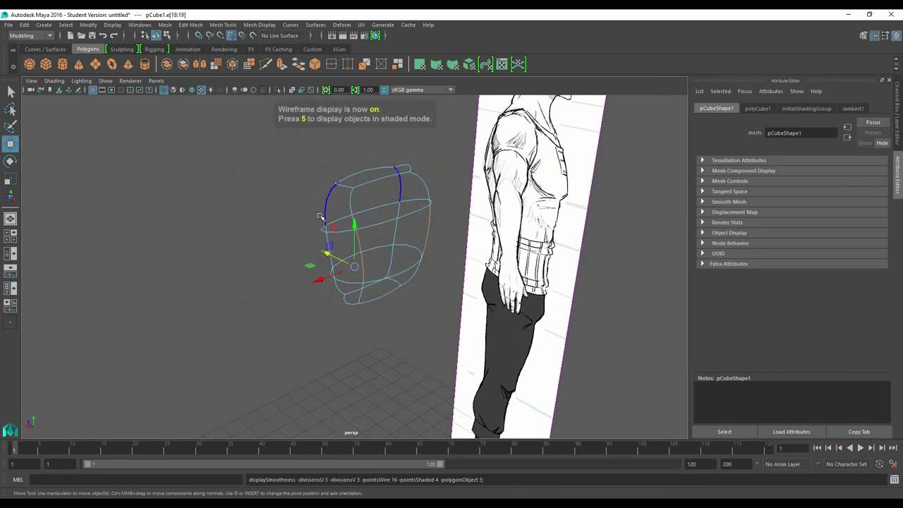
mouse_move(437, 162)
alt+mouse_down()
mouse_move(324, 219)
mouse_move(327, 196)
alt+mouse_up()
key(5)
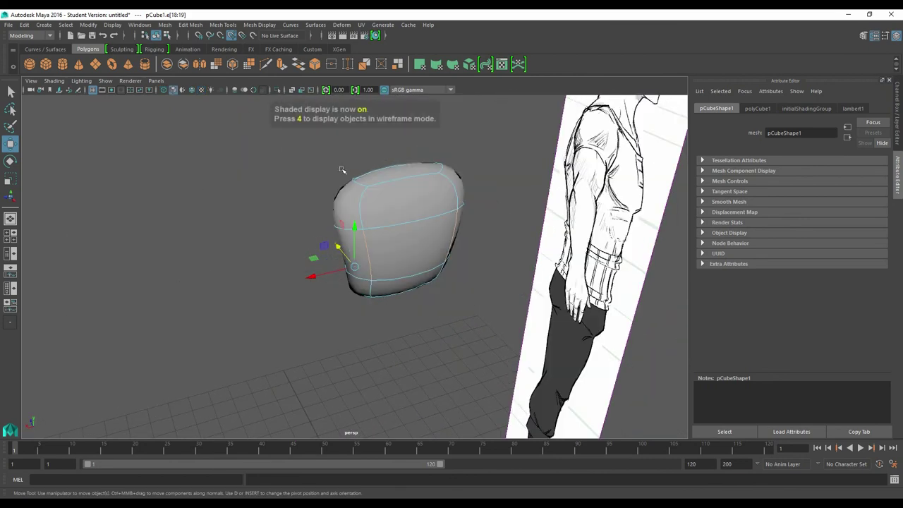
key(1)
mouse_move(341, 170)
alt+mouse_down()
mouse_move(546, 177)
mouse_move(384, 225)
mouse_move(383, 185)
alt+mouse_up()
scroll(530, 186, down, 5)
click(371, 180)
mouse_move(277, 182)
mouse_down()
mouse_move(350, 181)
mouse_move(307, 176)
mouse_up()
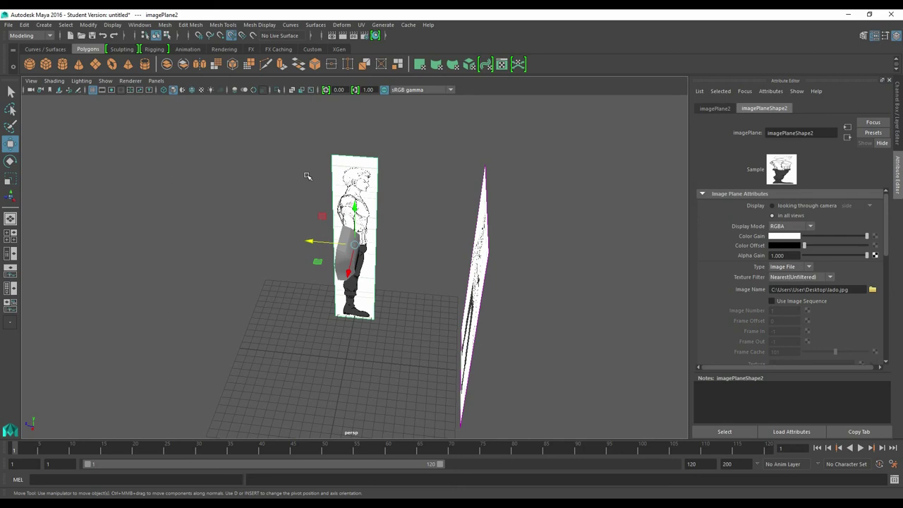
mouse_move(288, 177)
alt+mouse_down()
mouse_move(405, 153)
mouse_move(401, 143)
mouse_move(343, 200)
mouse_move(296, 174)
mouse_move(330, 213)
alt+mouse_up()
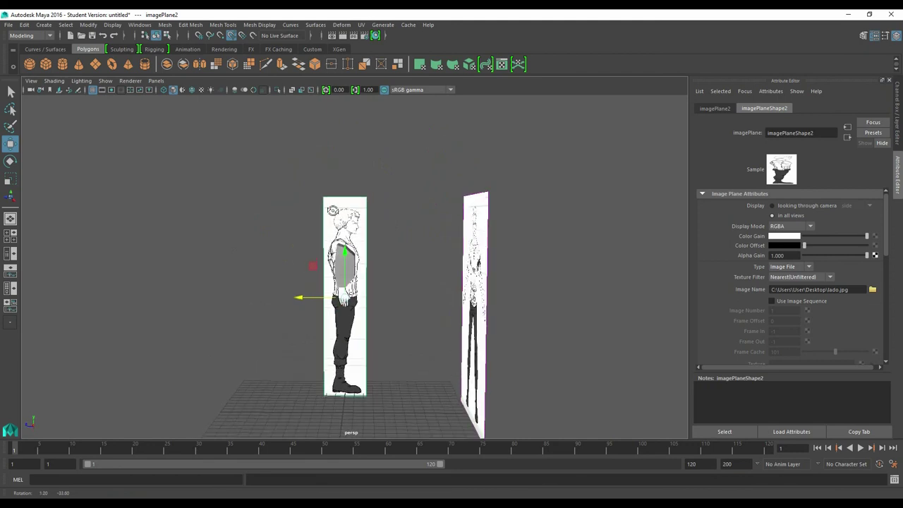
scroll(331, 218, up, 5)
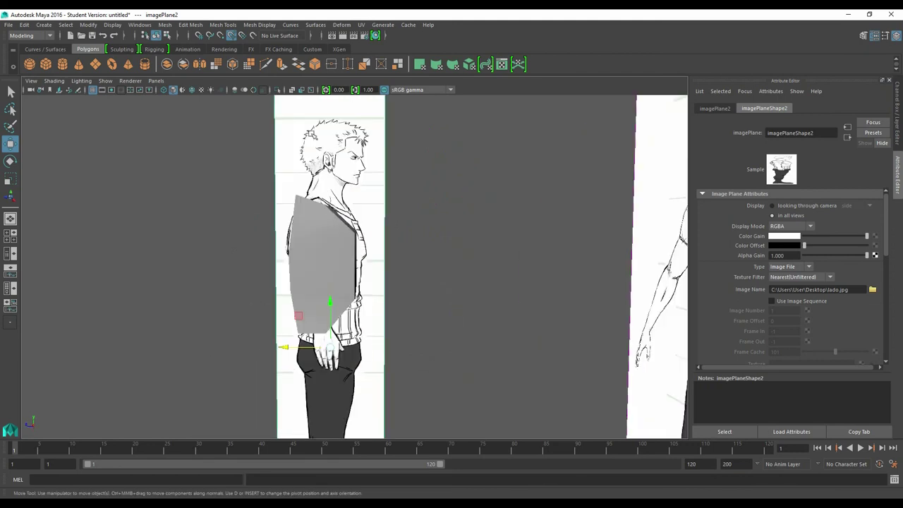
mouse_move(314, 224)
alt+mouse_down()
mouse_move(423, 242)
mouse_move(385, 205)
alt+mouse_up()
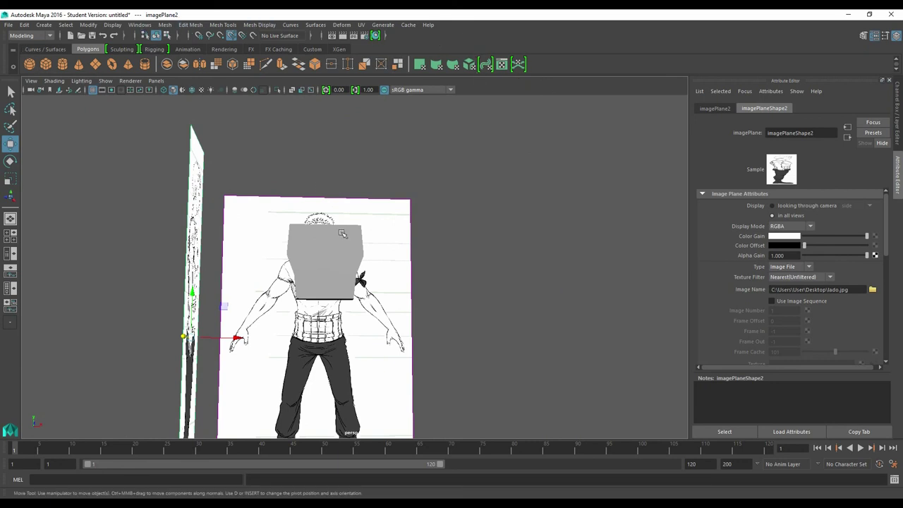
click(330, 252)
key(f)
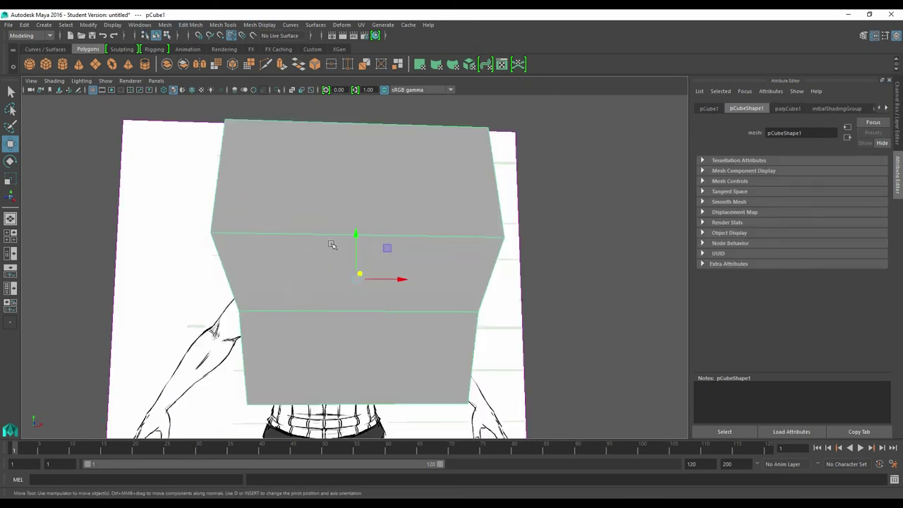
scroll(332, 244, down, 3)
scroll(329, 250, down, 3)
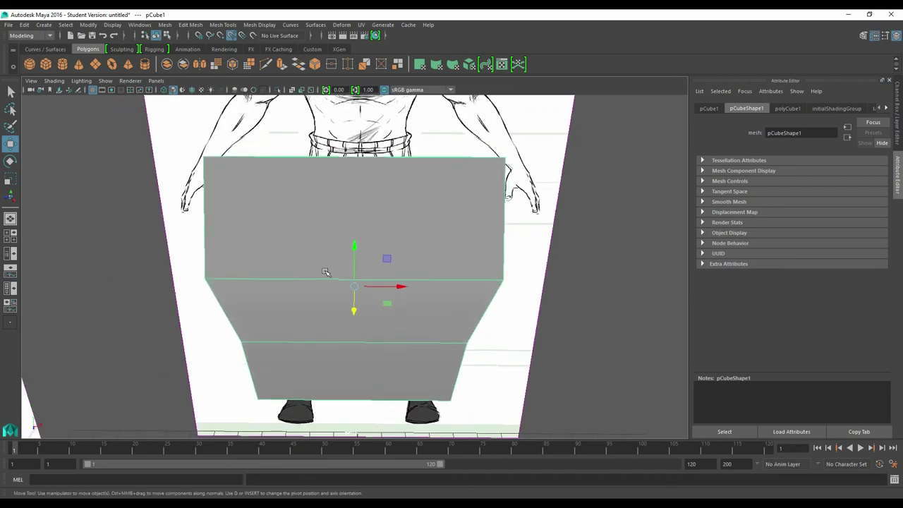
scroll(329, 250, down, 4)
mouse_move(328, 249)
alt+mouse_down()
mouse_move(340, 254)
mouse_move(266, 233)
mouse_move(543, 239)
mouse_move(449, 248)
mouse_move(482, 234)
mouse_move(360, 211)
mouse_move(303, 229)
mouse_move(282, 261)
alt+mouse_up()
scroll(449, 249, down, 5)
mouse_move(536, 266)
alt+mouse_down()
mouse_move(520, 275)
mouse_move(504, 318)
mouse_move(235, 378)
alt+mouse_up()
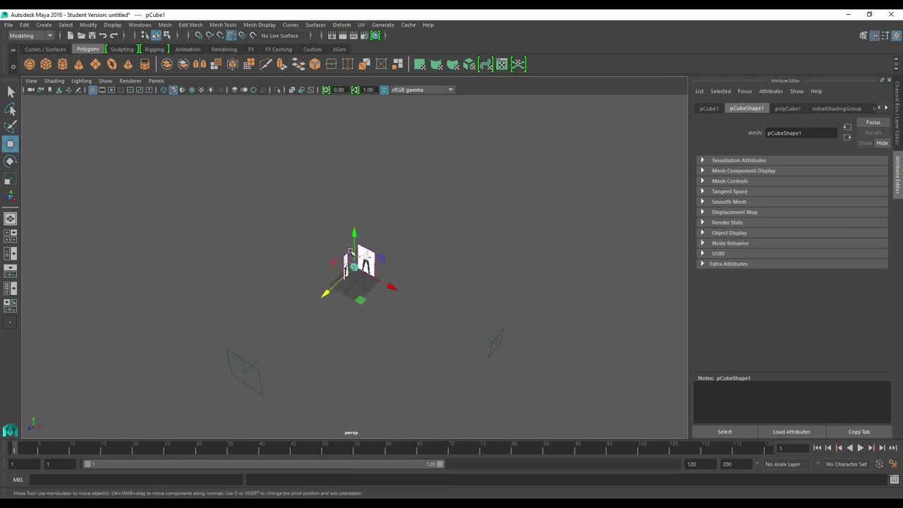
alt+drag(409, 286, 395, 282)
scroll(296, 261, up, 3)
scroll(277, 248, up, 4)
scroll(277, 249, up, 3)
scroll(277, 248, up, 4)
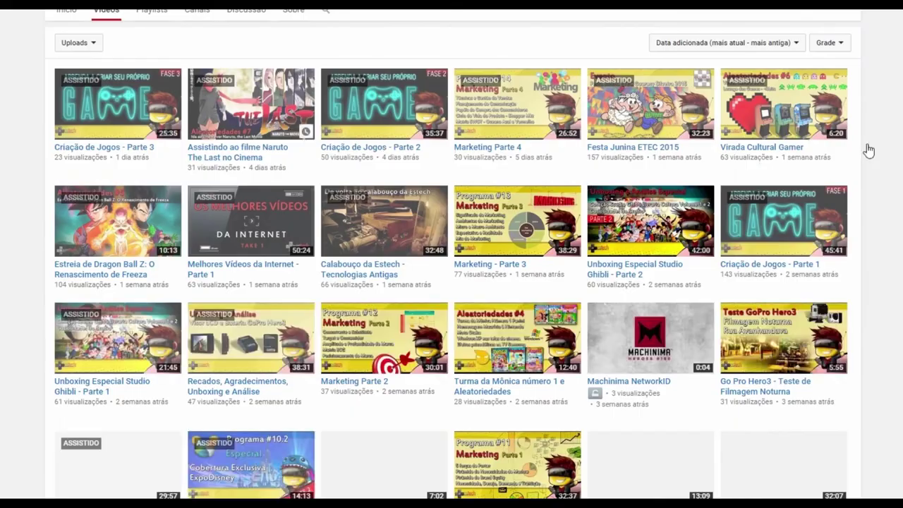
Browse the Estech channel's Videos grid, then switch to its Playlists tab.
scroll(531, 417, down, 3)
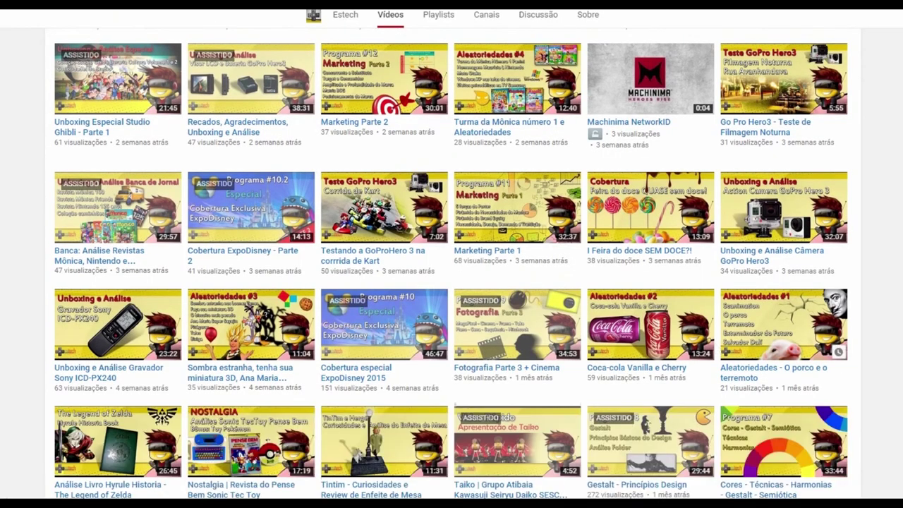
scroll(506, 415, down, 2)
scroll(506, 415, down, 5)
scroll(506, 414, down, 1)
scroll(452, 282, up, 2)
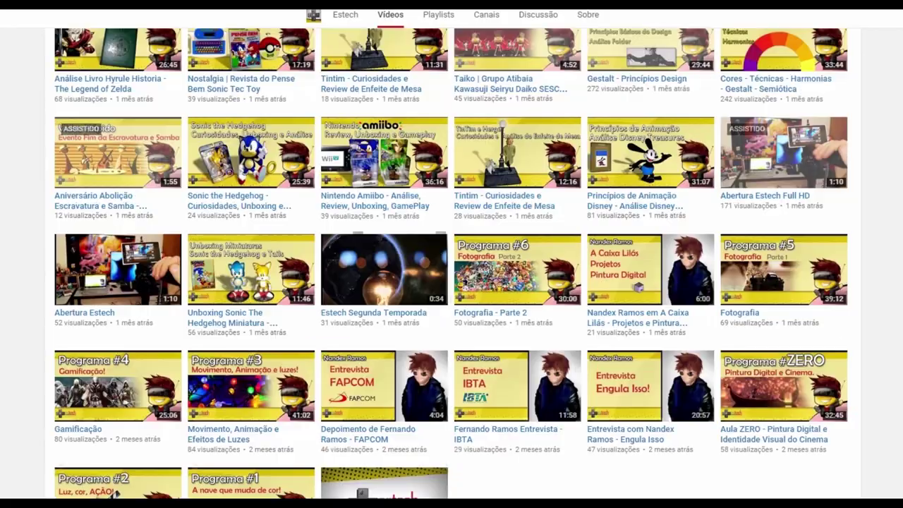
scroll(451, 282, up, 6)
scroll(451, 282, up, 4)
scroll(451, 282, up, 3)
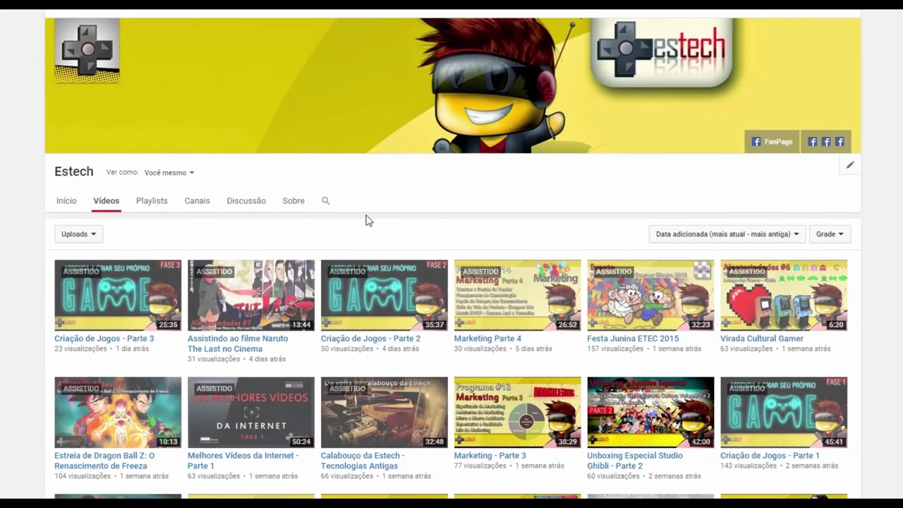
click(145, 205)
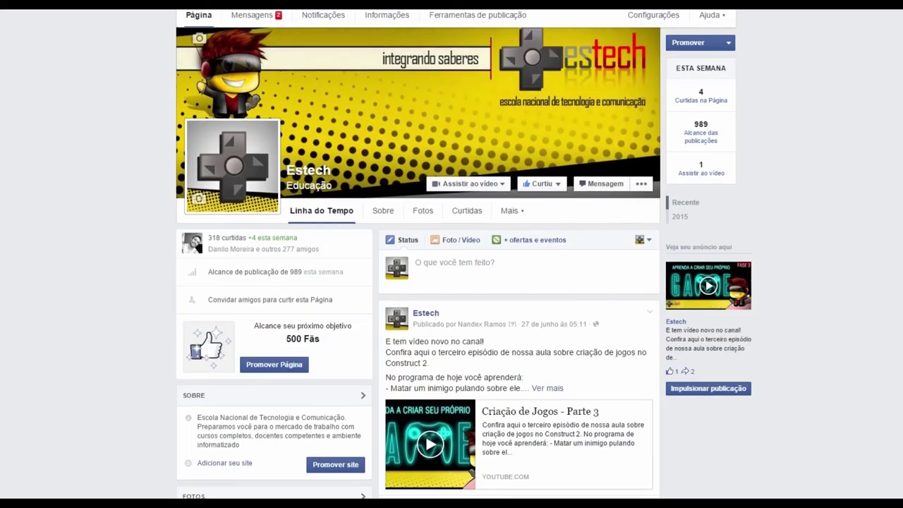
scroll(419, 263, down, 4)
scroll(418, 263, down, 2)
scroll(418, 263, down, 1)
scroll(418, 263, down, 1)
scroll(418, 263, down, 2)
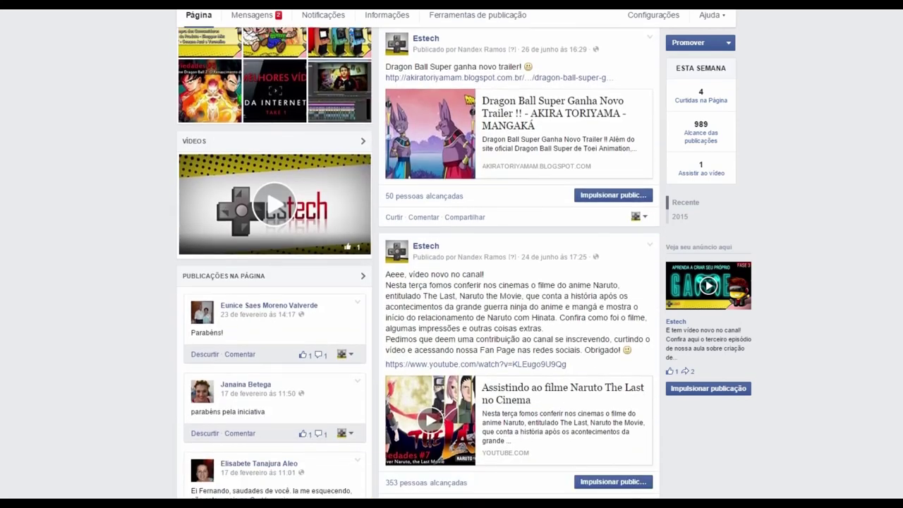
scroll(418, 263, down, 2)
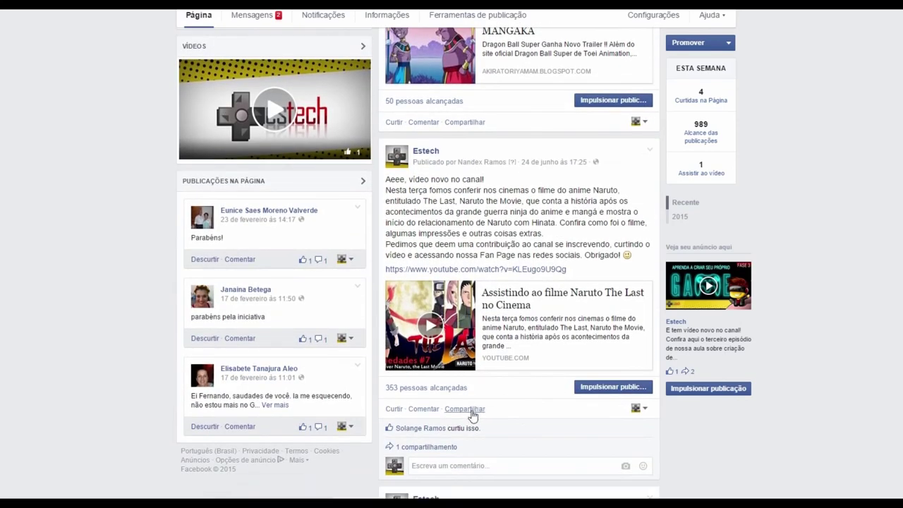